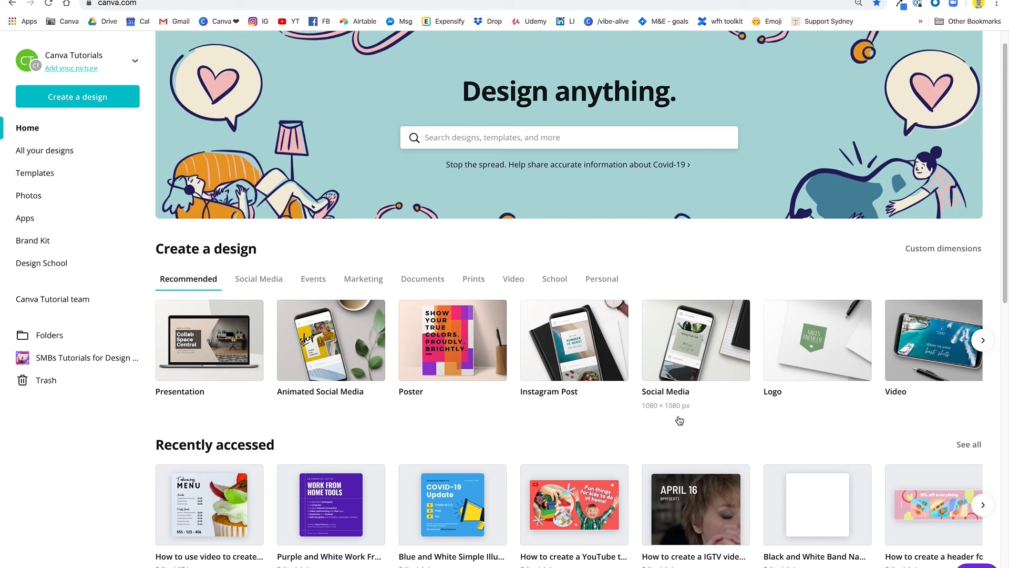
# Search the template library for "story", browse the results and return to the home page
pyautogui.scroll(-2, 778, 400)
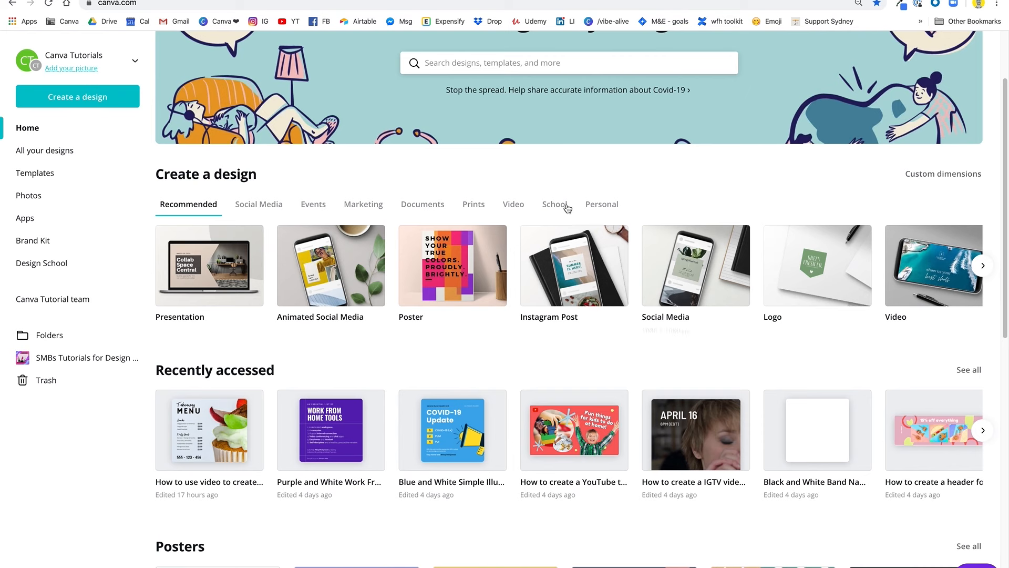
pyautogui.scroll(3, 578, 184)
pyautogui.click(569, 150)
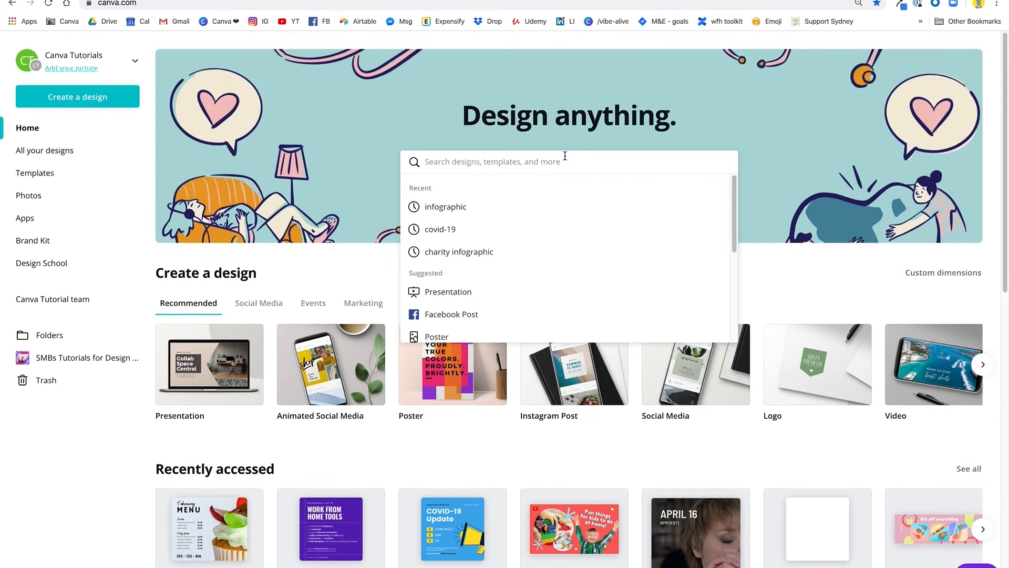
pyautogui.write('story')
pyautogui.press('Return')
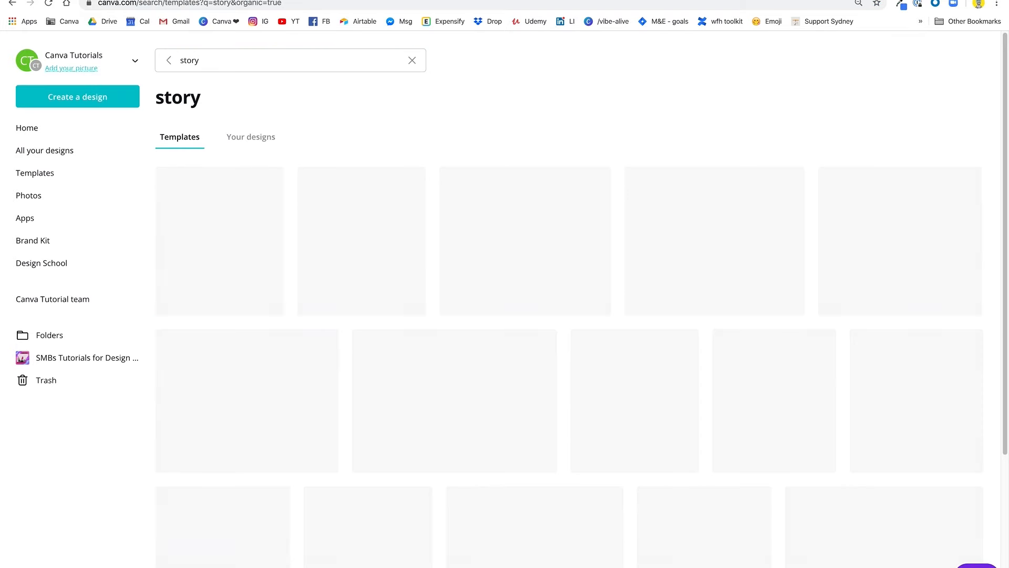
pyautogui.scroll(-8, 419, 220)
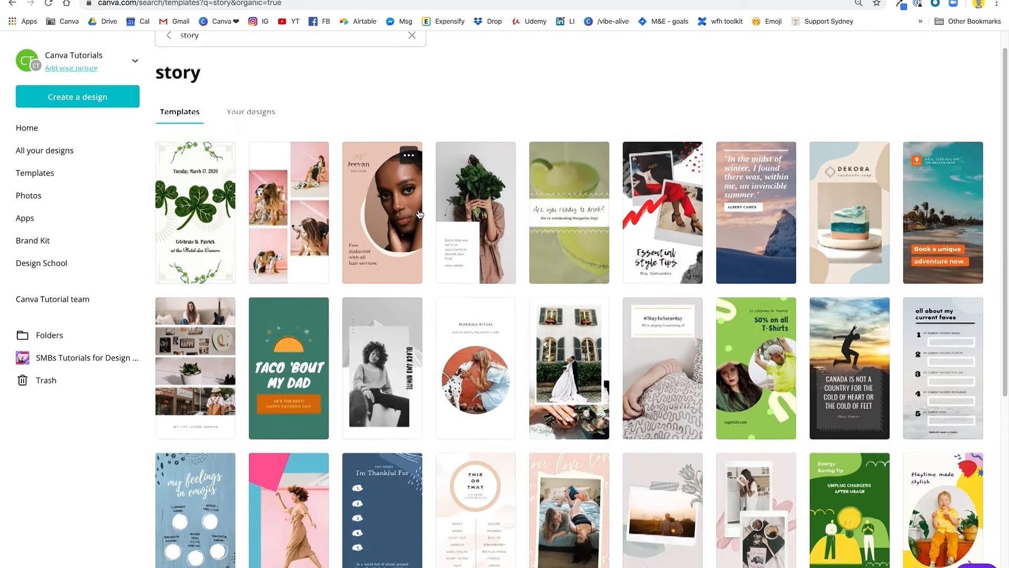
pyautogui.scroll(-5, 419, 219)
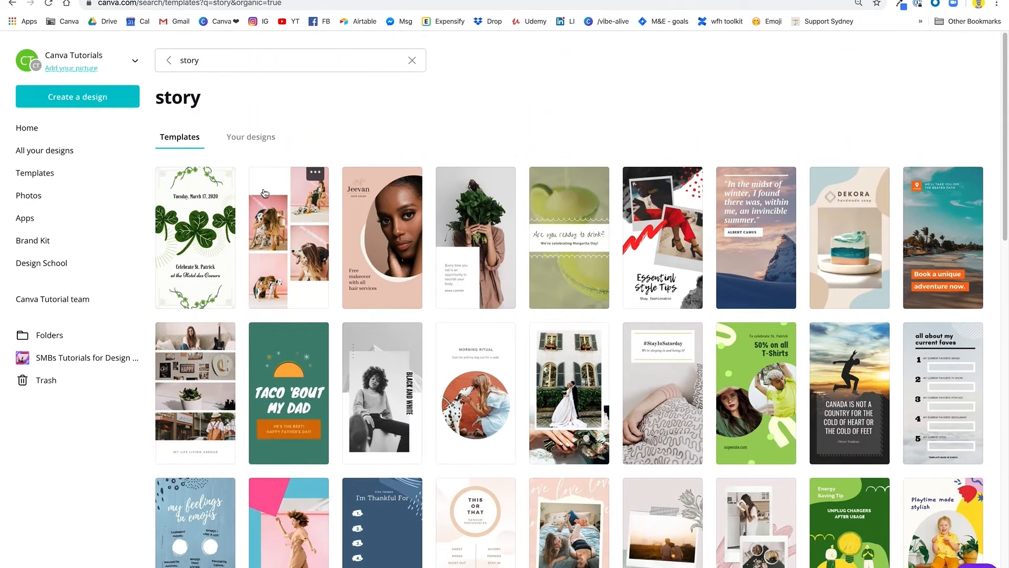
pyautogui.scroll(-1, 556, 196)
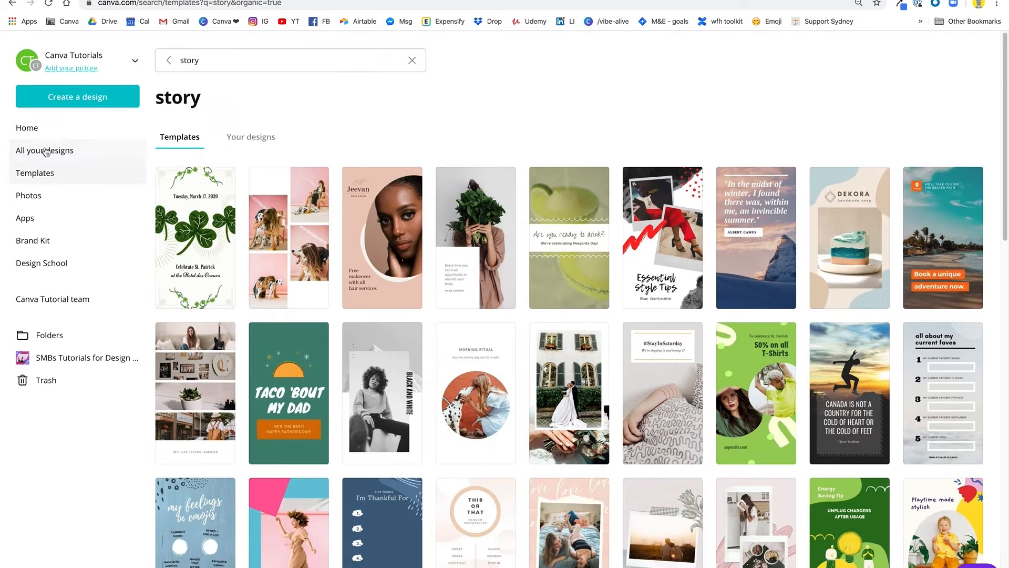
pyautogui.click(32, 129)
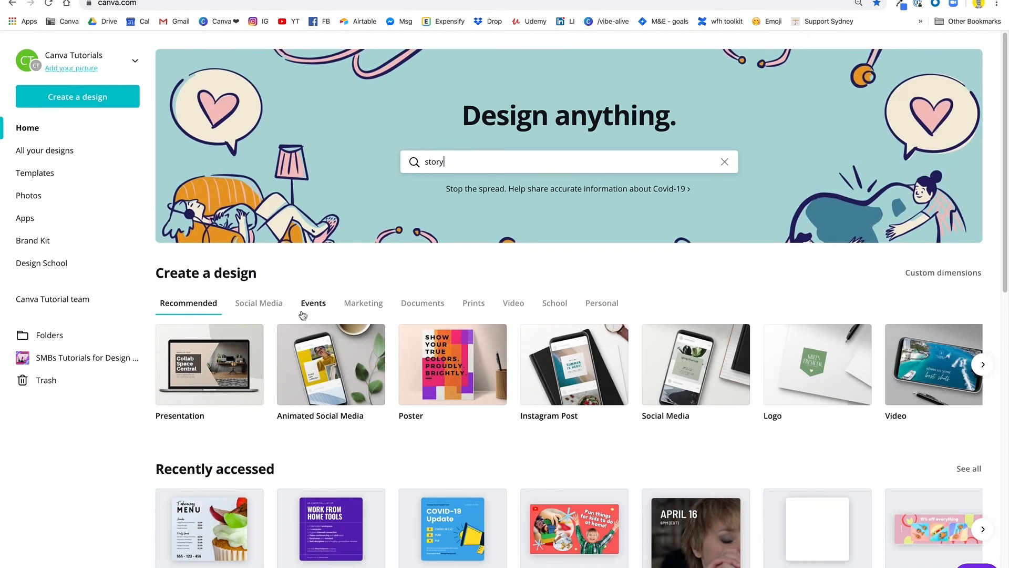
# Find the story formats under new designs and create a blank Your Story design at 1080 × 1920 px
pyautogui.click(79, 102)
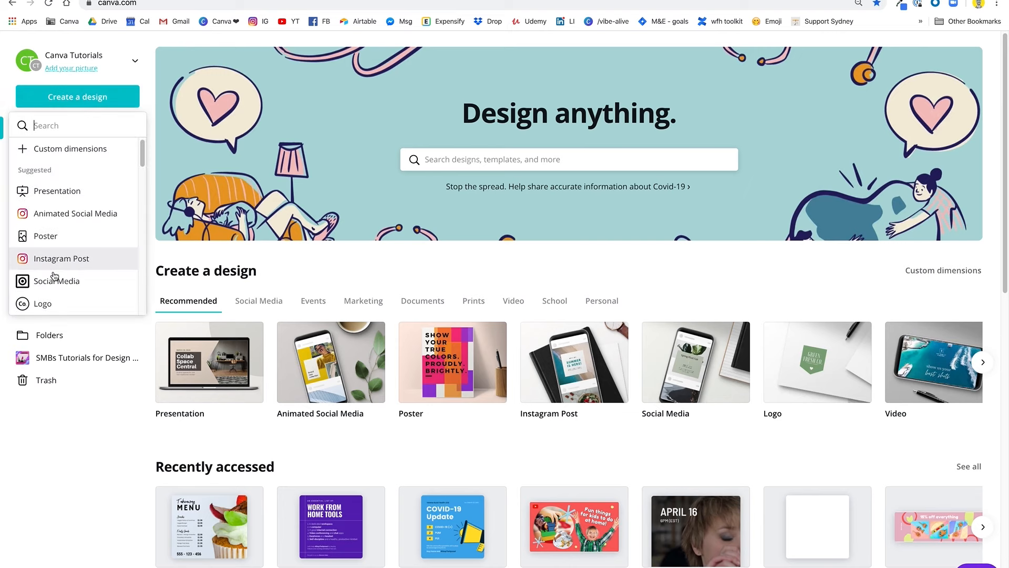
pyautogui.scroll(-1, 55, 276)
pyautogui.scroll(1, 54, 276)
pyautogui.write('s')
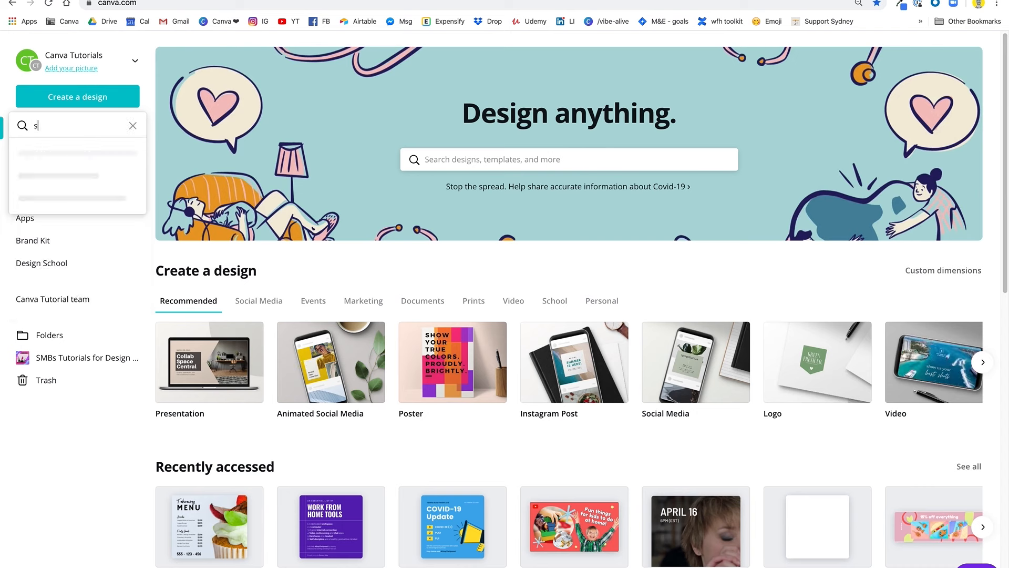
pyautogui.write('tory')
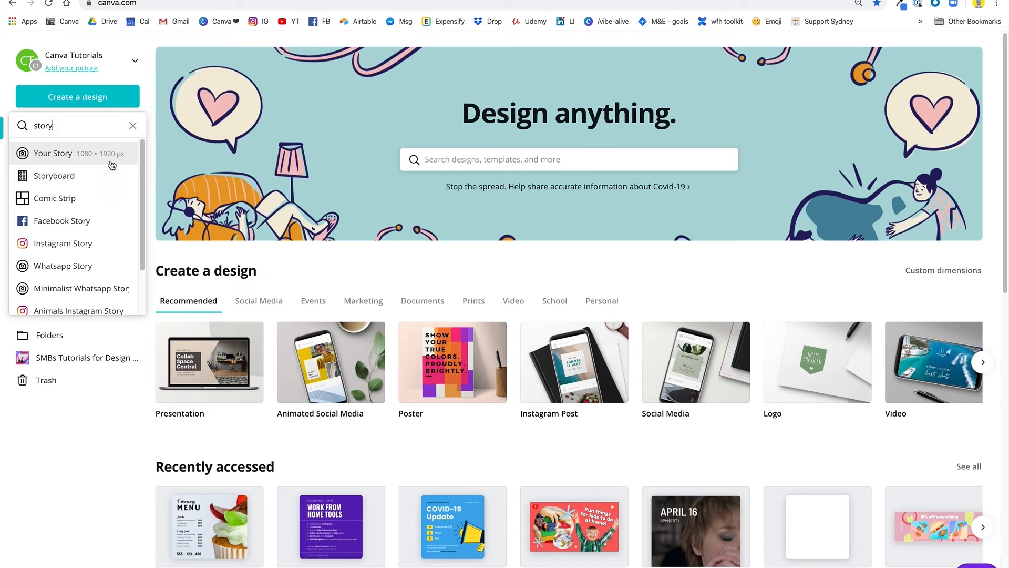
pyautogui.click(90, 153)
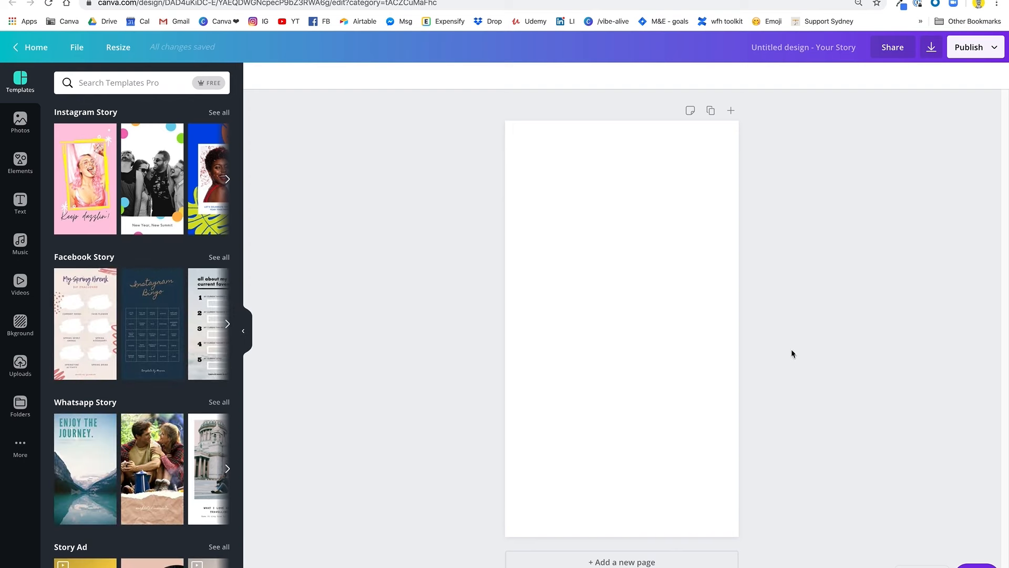
# Add two blank pages to the story design so it has three pages
pyautogui.click(623, 562)
pyautogui.scroll(5, 633, 534)
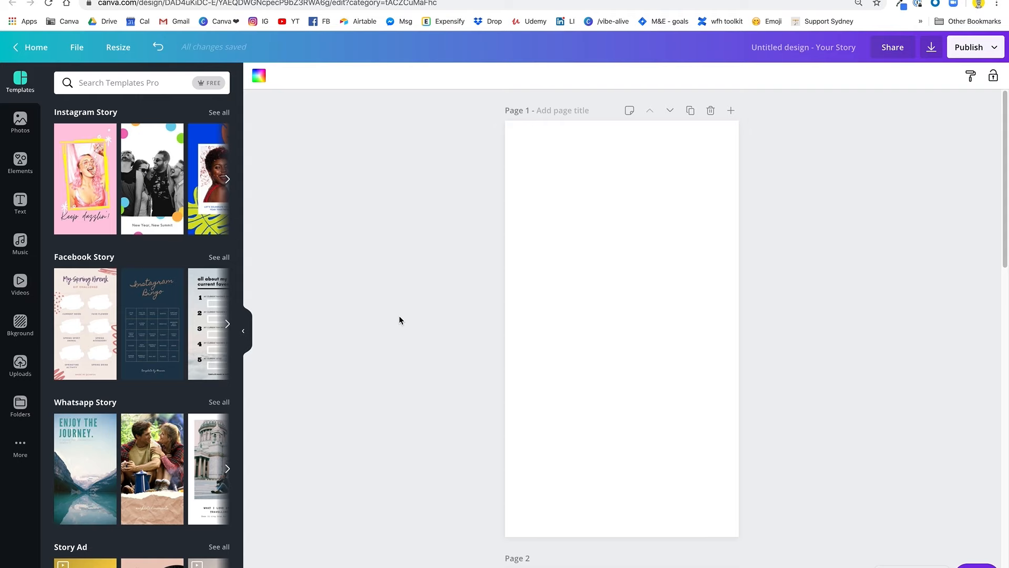
# Look through the three blank pages from first to last and return to page 1
pyautogui.scroll(-5, 399, 315)
pyautogui.scroll(5, 399, 313)
pyautogui.scroll(-3, 399, 313)
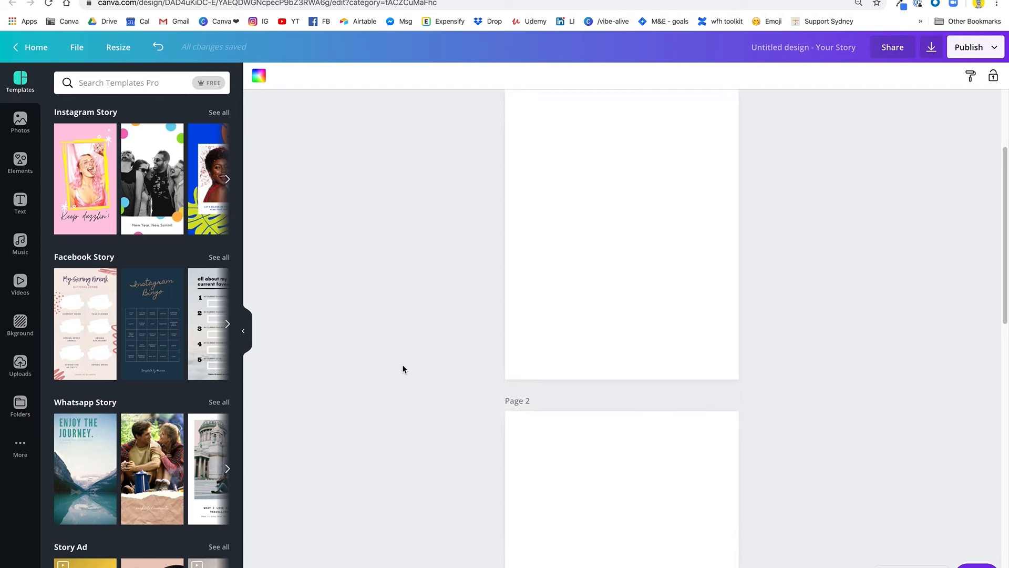
pyautogui.scroll(-4, 403, 369)
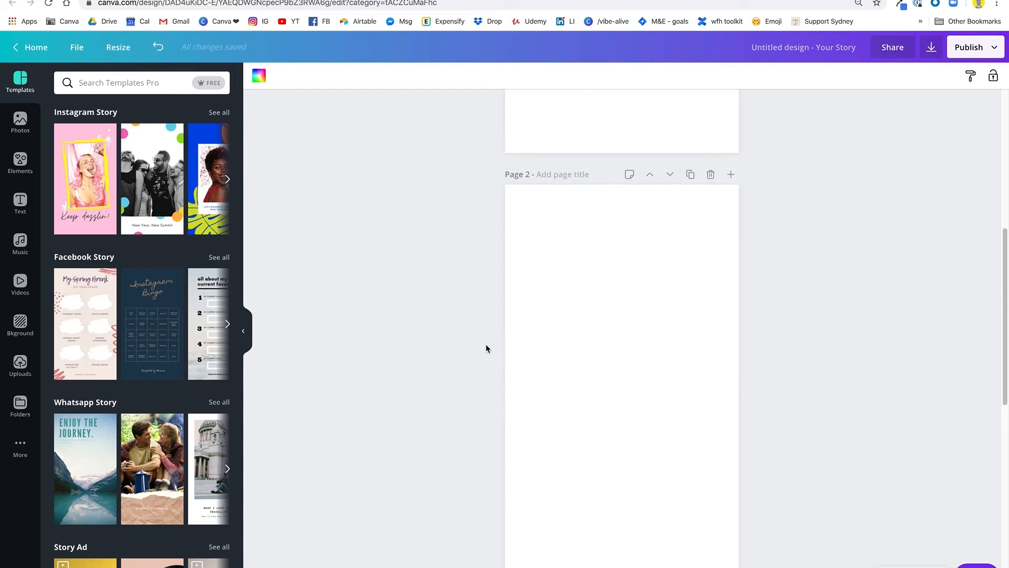
pyautogui.scroll(1, 505, 366)
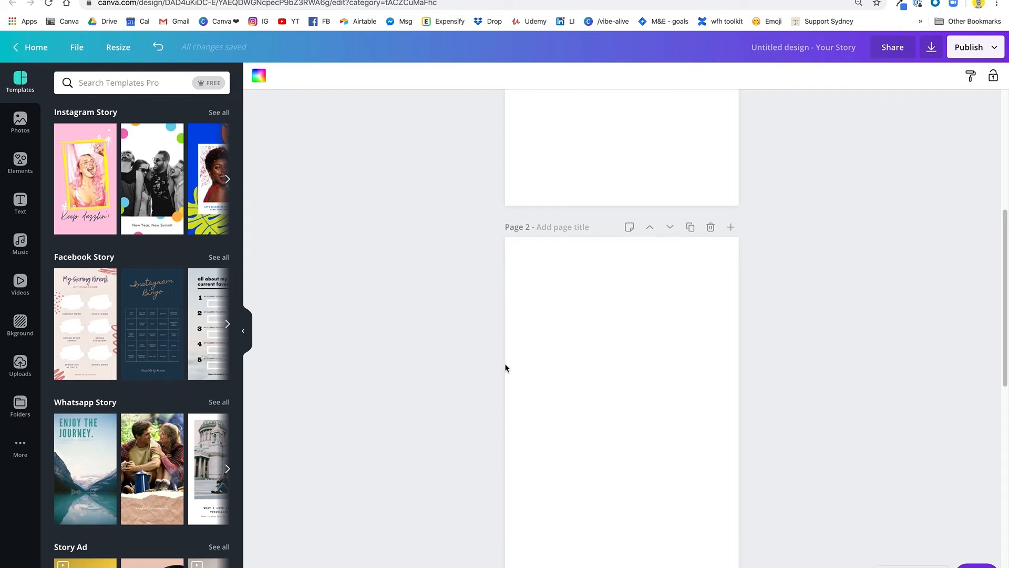
pyautogui.scroll(-8, 468, 374)
pyautogui.scroll(-2, 468, 377)
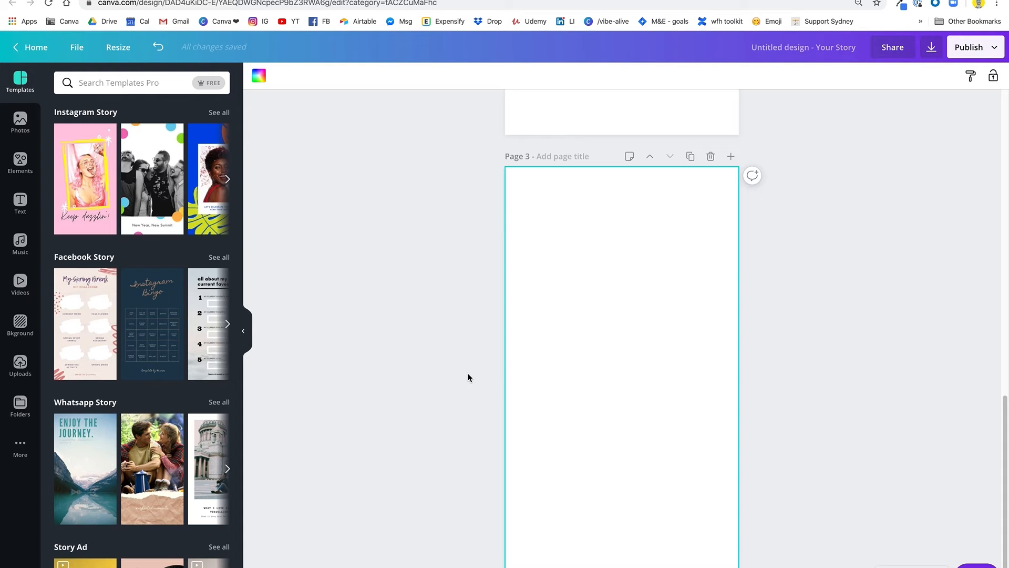
pyautogui.scroll(14, 469, 378)
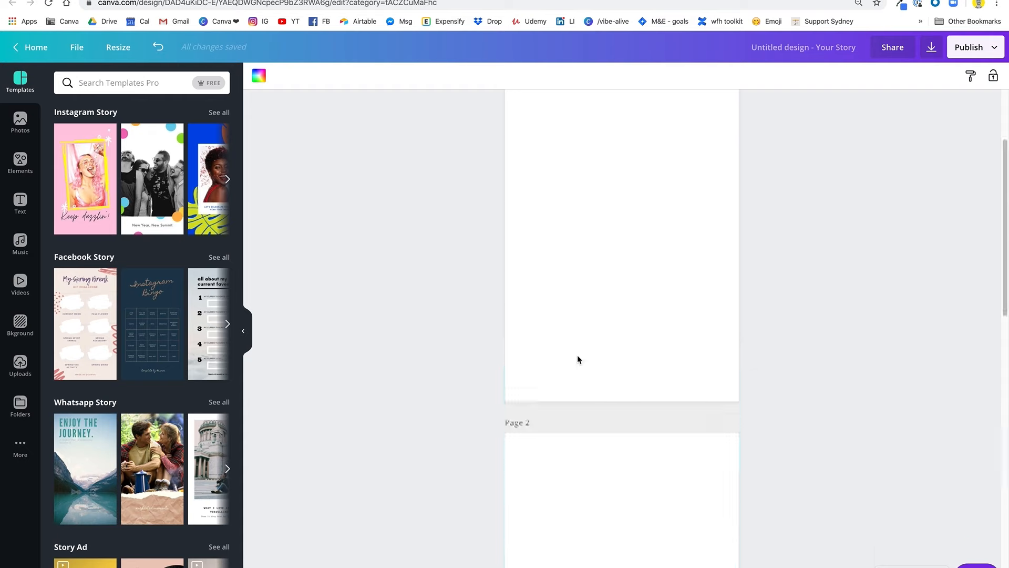
pyautogui.scroll(3, 577, 355)
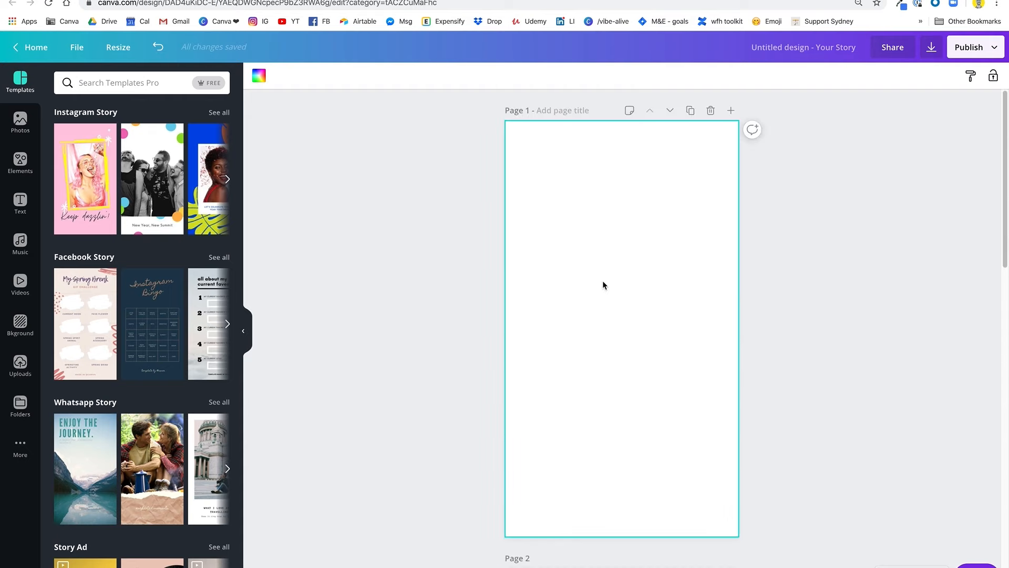
# Add two paragraph text boxes to page 1, one in the upper part and one at the page's centre
pyautogui.press('t')
pyautogui.click(604, 284)
pyautogui.moveTo(632, 329); pyautogui.dragTo(599, 192)
pyautogui.click(637, 336)
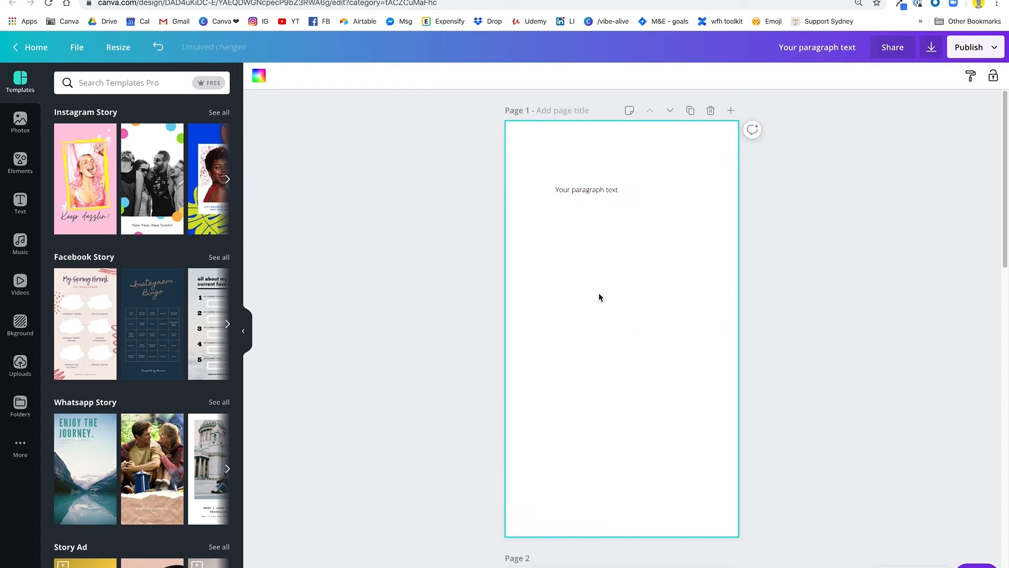
pyautogui.press('t')
pyautogui.click(605, 415)
pyautogui.click(629, 330)
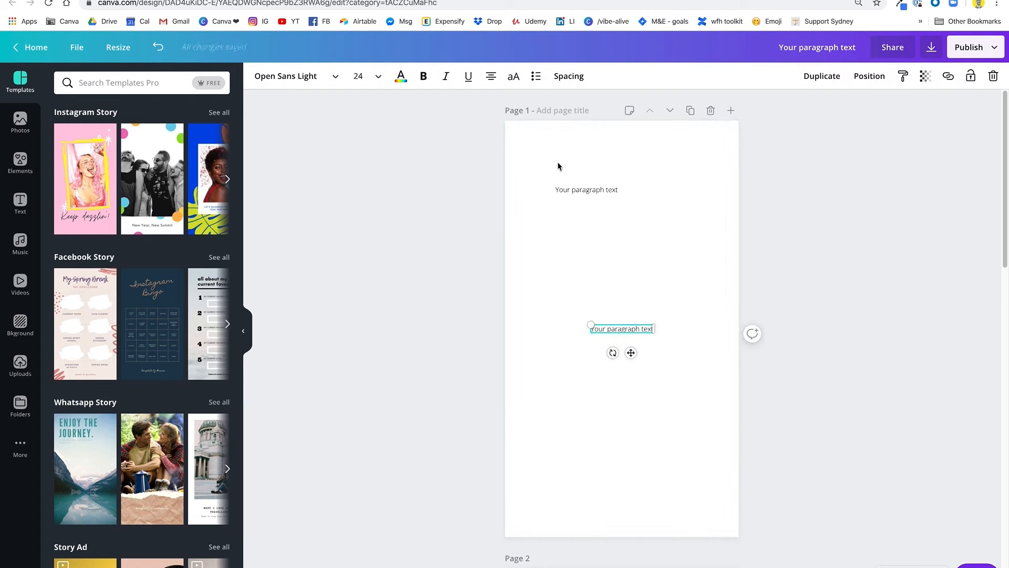
# Replace the upper text box's placeholder with "Start Streaming Today"
pyautogui.click(568, 192)
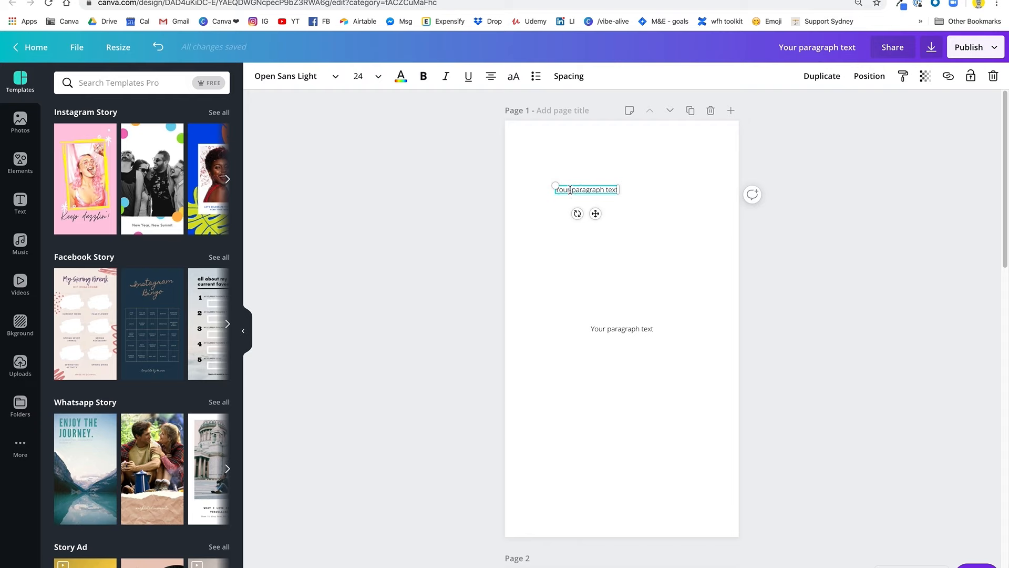
pyautogui.doubleClick(569, 190)
pyautogui.write('Start')
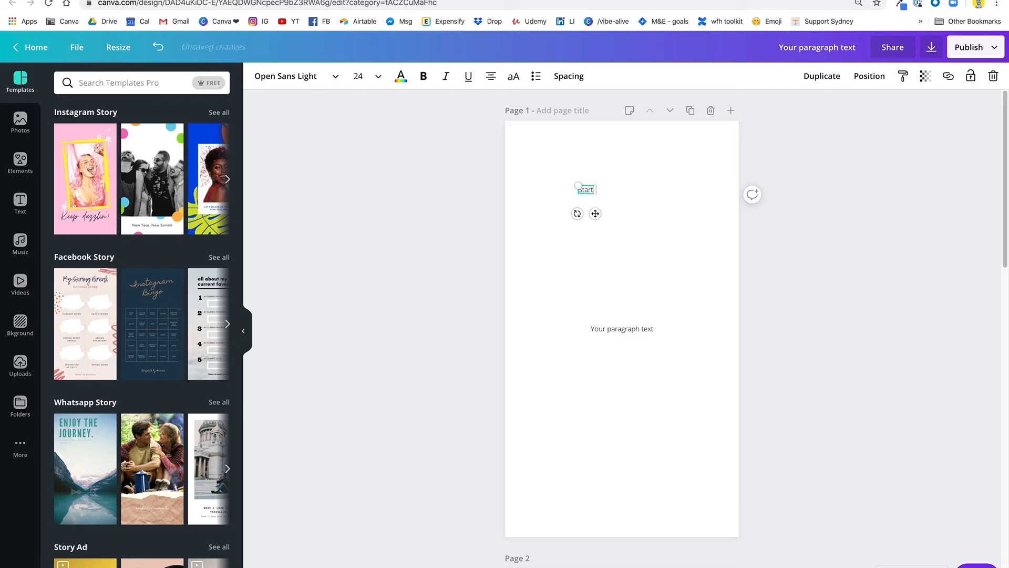
pyautogui.write(' Streaming Tod')
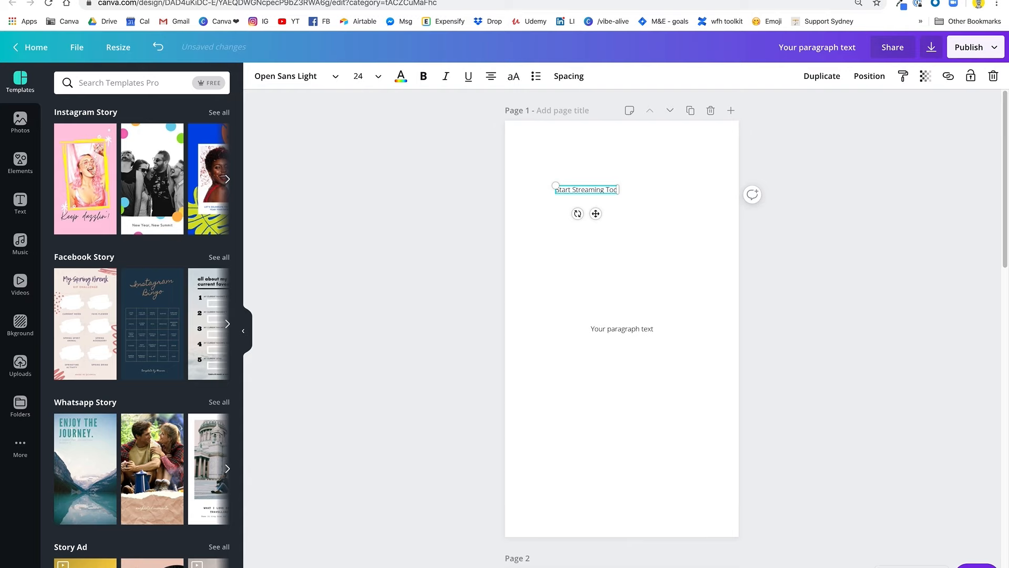
pyautogui.write('ay')
# Enlarge the "Start Streaming Today" text to about 488 px wide and move it near the top edge of the page
pyautogui.moveTo(552, 186); pyautogui.dragTo(515, 161)
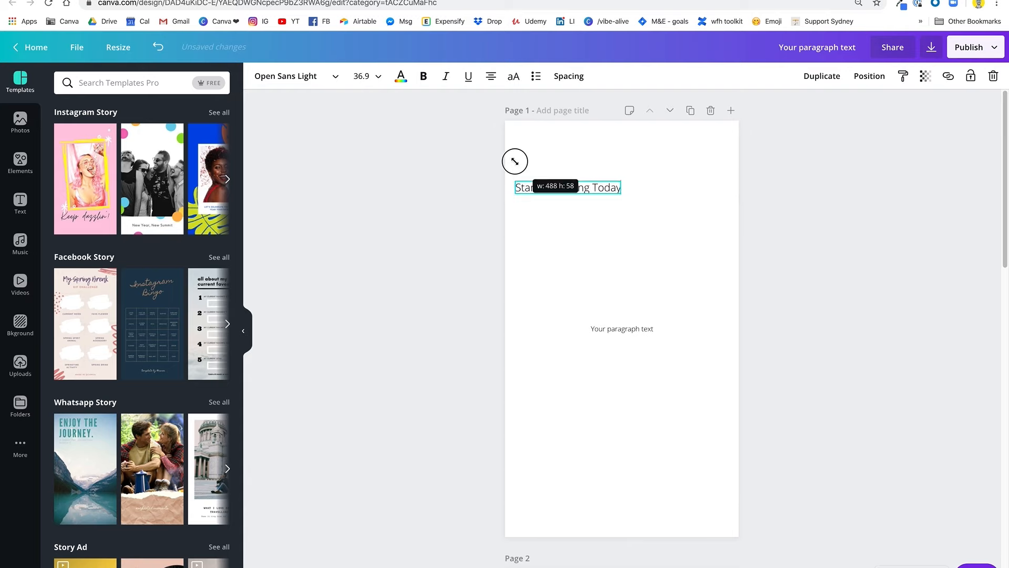
pyautogui.moveTo(588, 188); pyautogui.dragTo(599, 151)
pyautogui.click(601, 235)
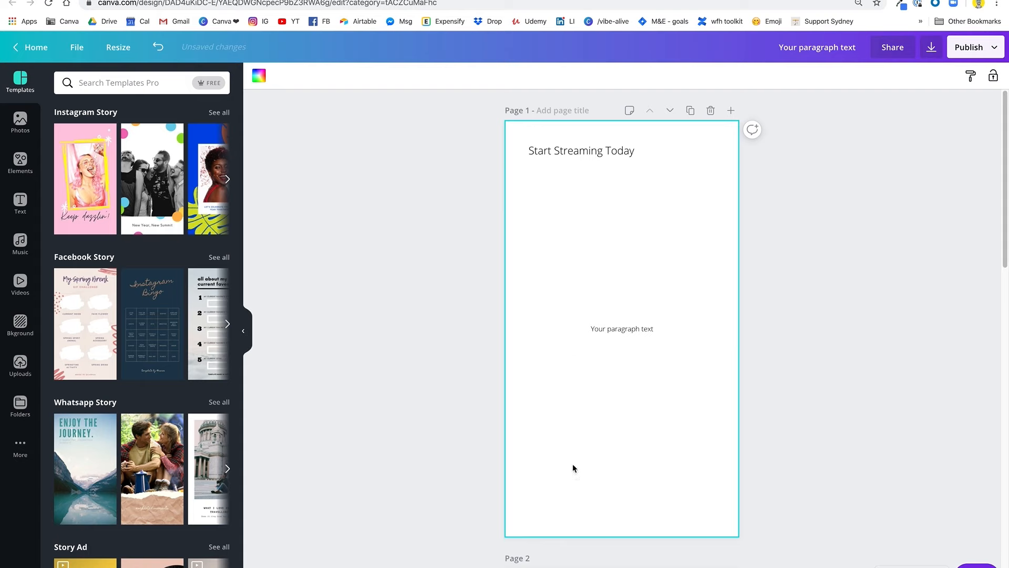
# Replace the centre text box's placeholder with "Bringing the studio to your home"
pyautogui.click(617, 332)
pyautogui.click(617, 332)
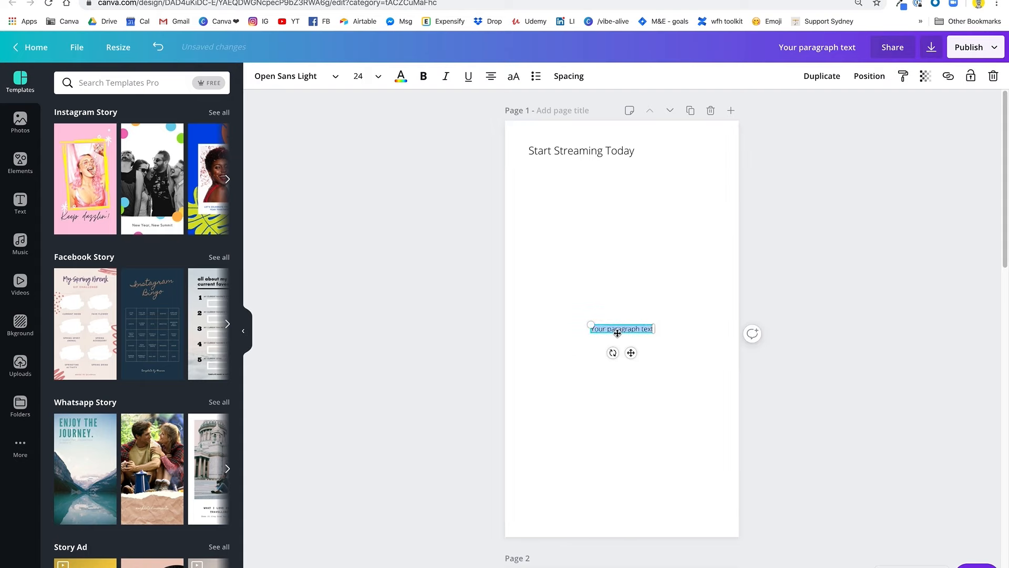
pyautogui.write('BRINGIN')
pyautogui.press('BackSpace')
pyautogui.press('BackSpace')
pyautogui.press('BackSpace')
pyautogui.press('BackSpace')
pyautogui.press('BackSpace')
pyautogui.press('BackSpace')
pyautogui.write('ringing the studio to your home')
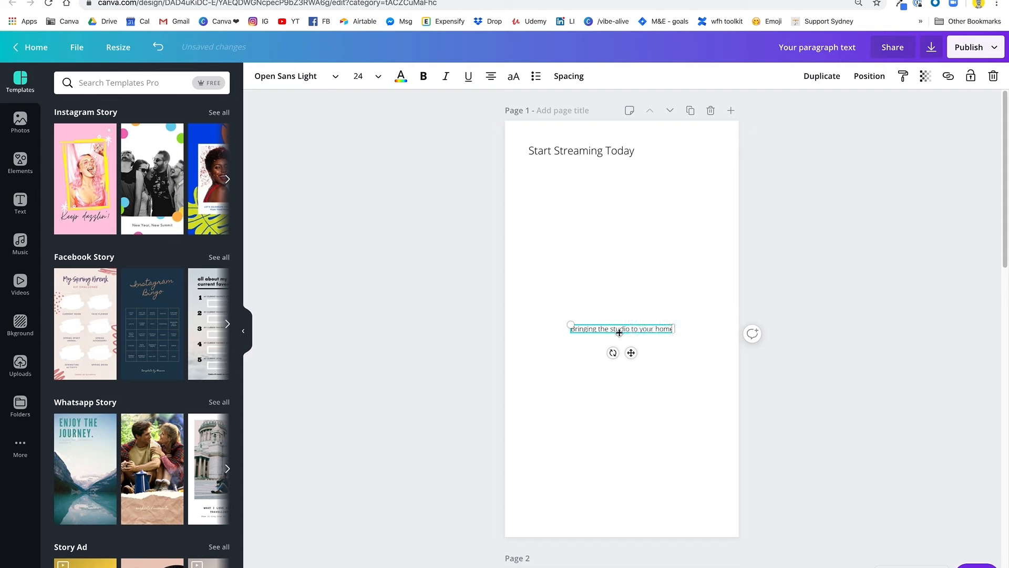
# Enlarge the "Bringing the studio to your home" text to about size 34 and move it up closer to the heading
pyautogui.click(574, 327)
pyautogui.click(574, 329)
pyautogui.moveTo(568, 321); pyautogui.dragTo(527, 305)
pyautogui.click(545, 423)
pyautogui.moveTo(574, 327); pyautogui.dragTo(599, 256)
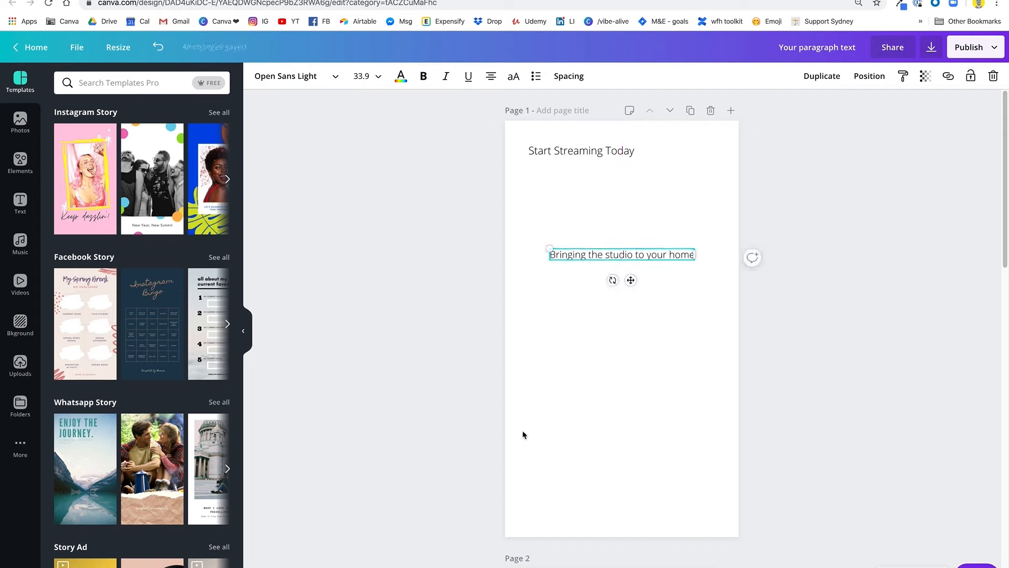
# Move the "Start Streaming Today" heading slightly down and set its font to Barlow Medium at size 55
pyautogui.moveTo(572, 156); pyautogui.dragTo(572, 167)
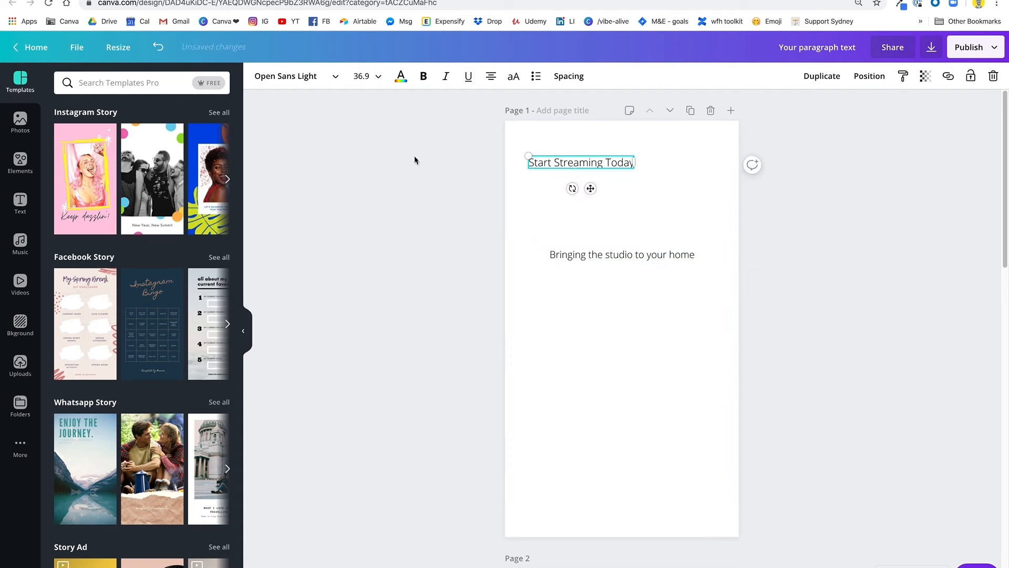
pyautogui.click(337, 78)
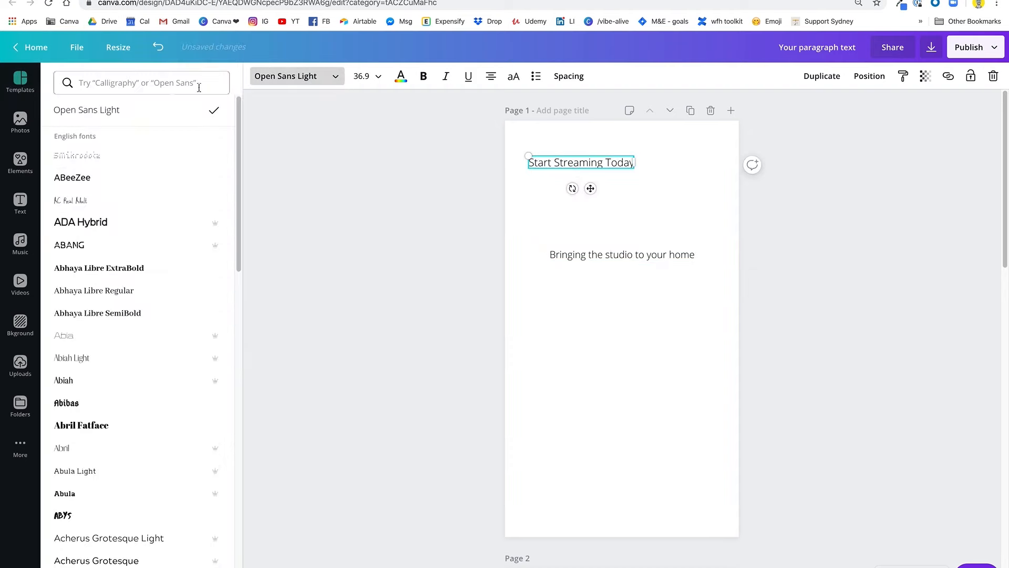
pyautogui.click(112, 83)
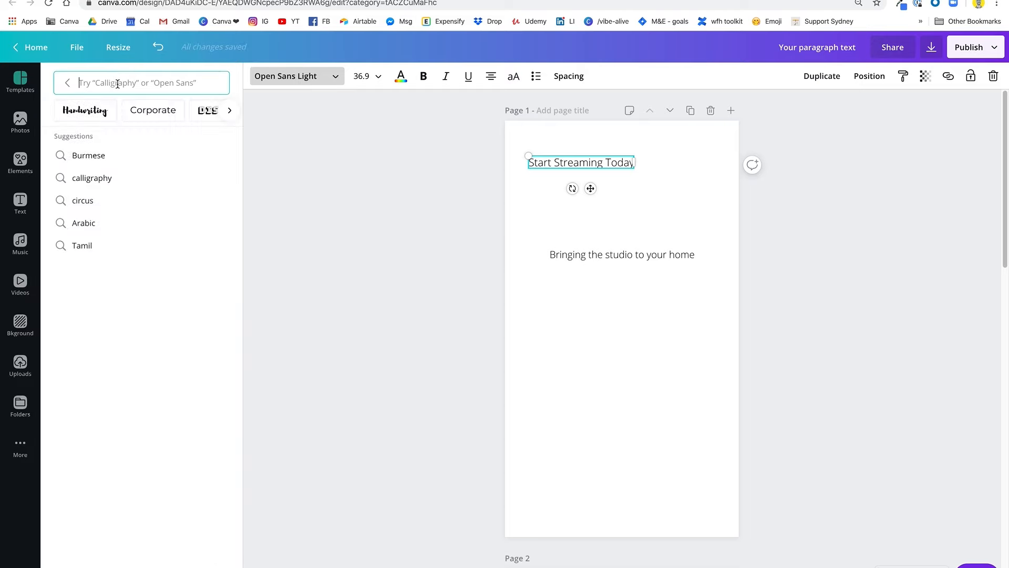
pyautogui.write('barlow')
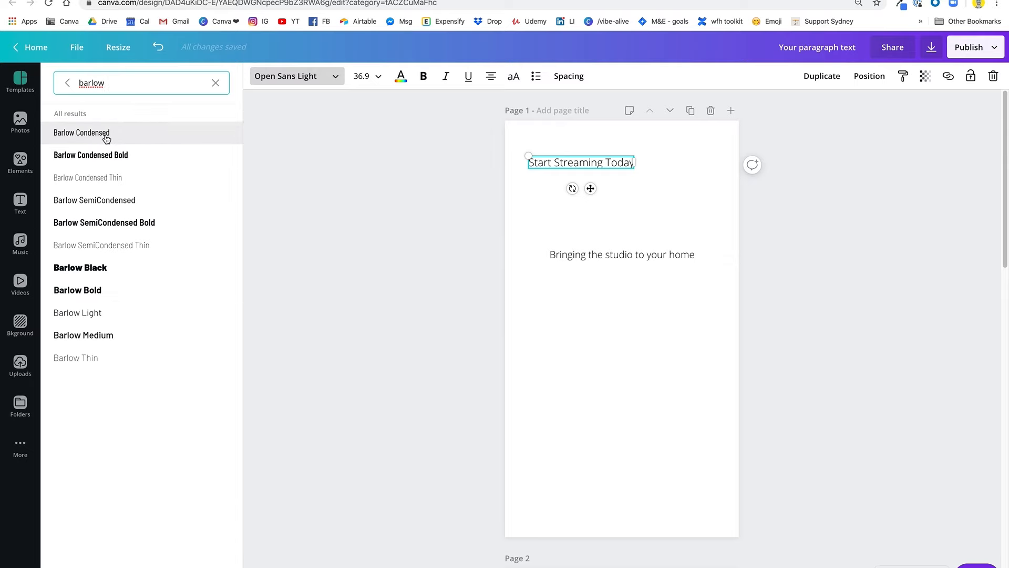
pyautogui.click(98, 339)
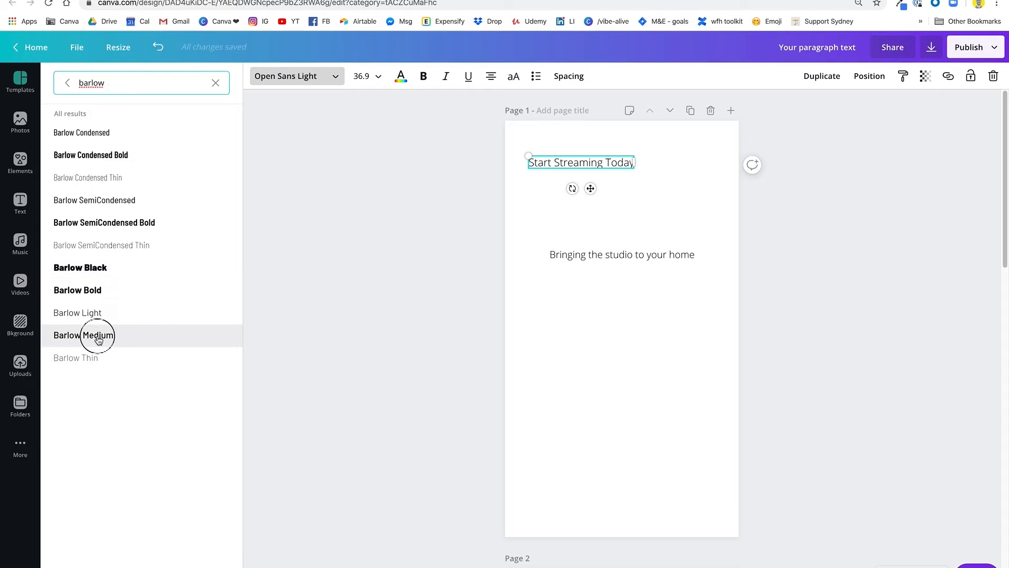
pyautogui.click(354, 78)
pyautogui.write('55')
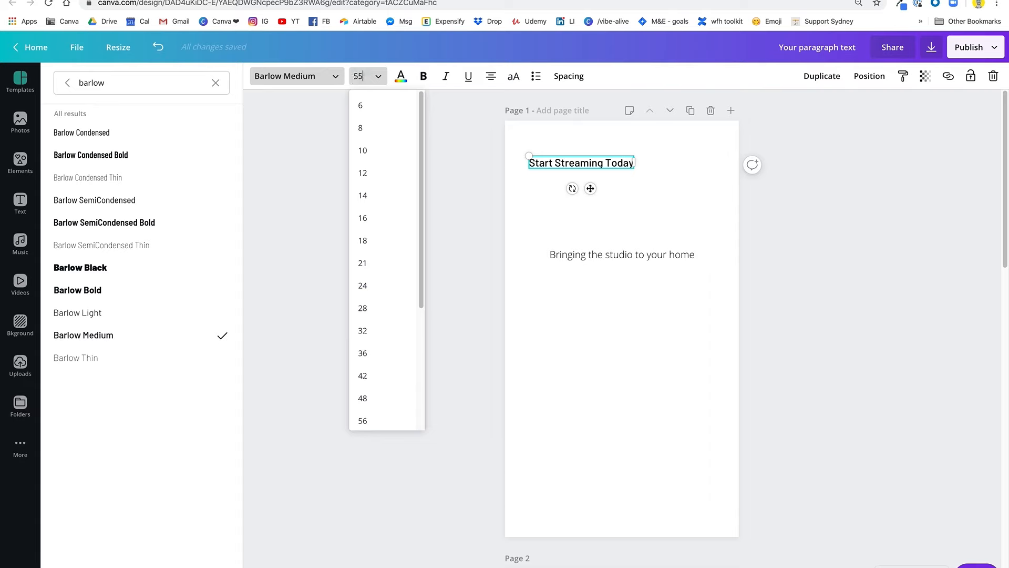
pyautogui.press('Return')
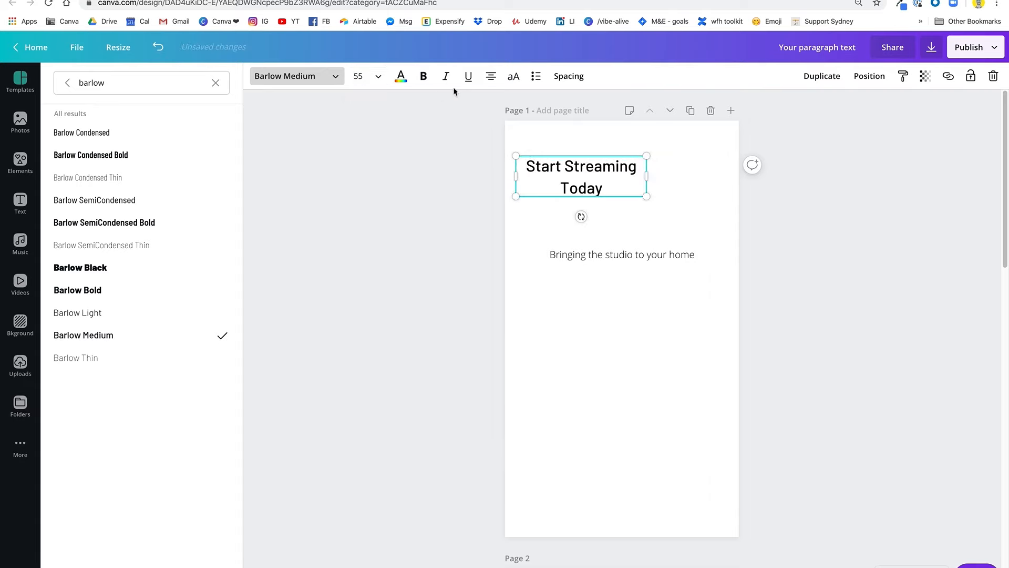
# Left-align the "Start Streaming Today" heading and widen its text box to about 737 px so it fits on one line
pyautogui.click(492, 77)
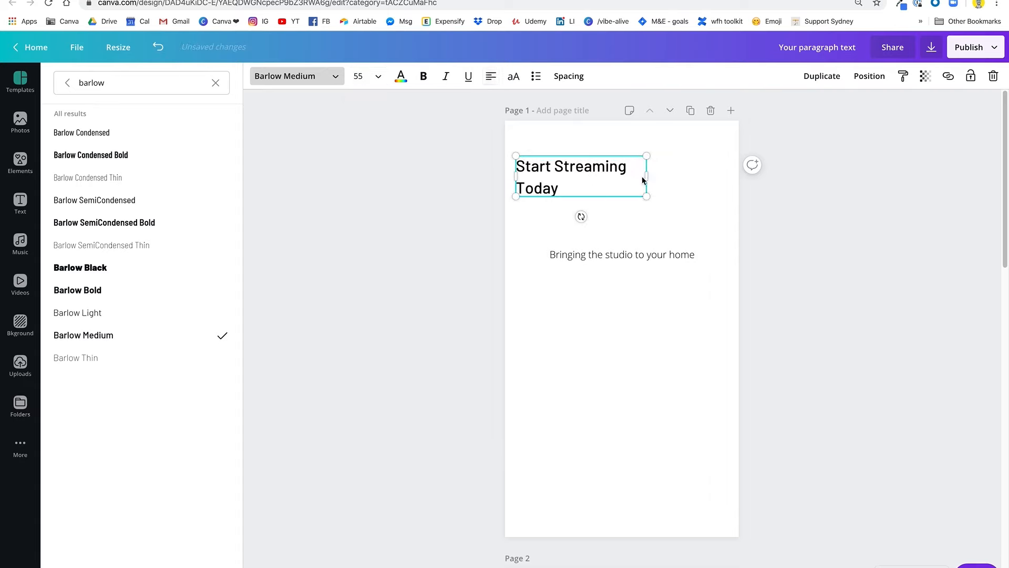
pyautogui.moveTo(647, 176); pyautogui.dragTo(674, 177)
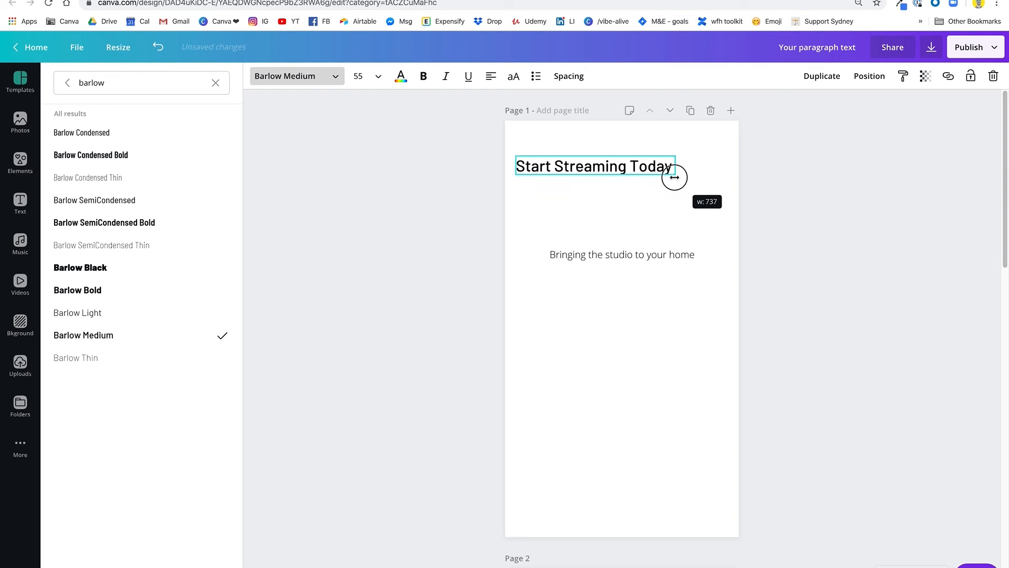
# Move the "Start Streaming Today" heading slightly right and down so its left edge sits on the page's margin guide
pyautogui.click(546, 175)
pyautogui.click(532, 212)
pyautogui.moveTo(537, 172); pyautogui.dragTo(556, 174)
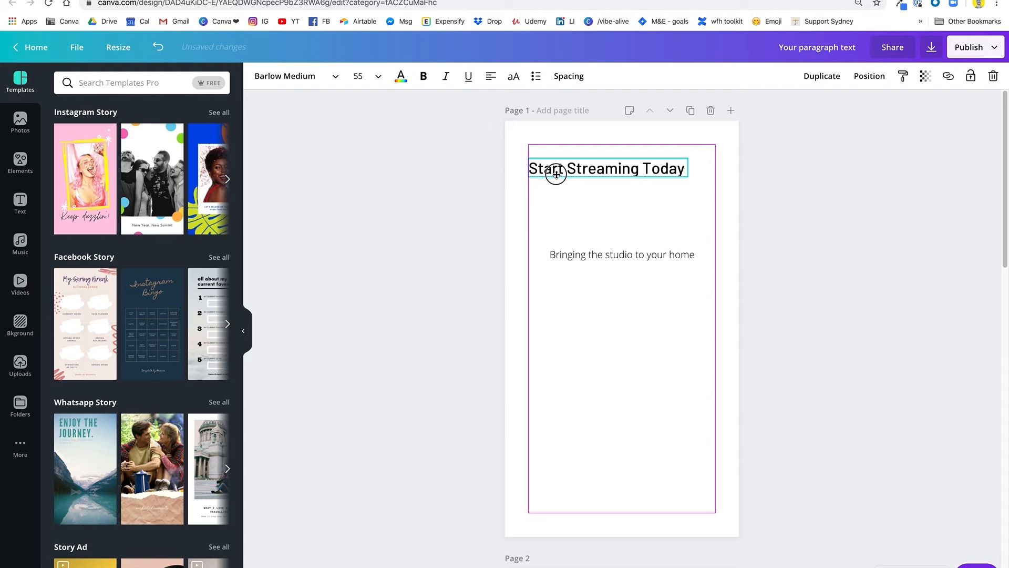
pyautogui.moveTo(556, 173); pyautogui.dragTo(556, 175)
pyautogui.click(582, 304)
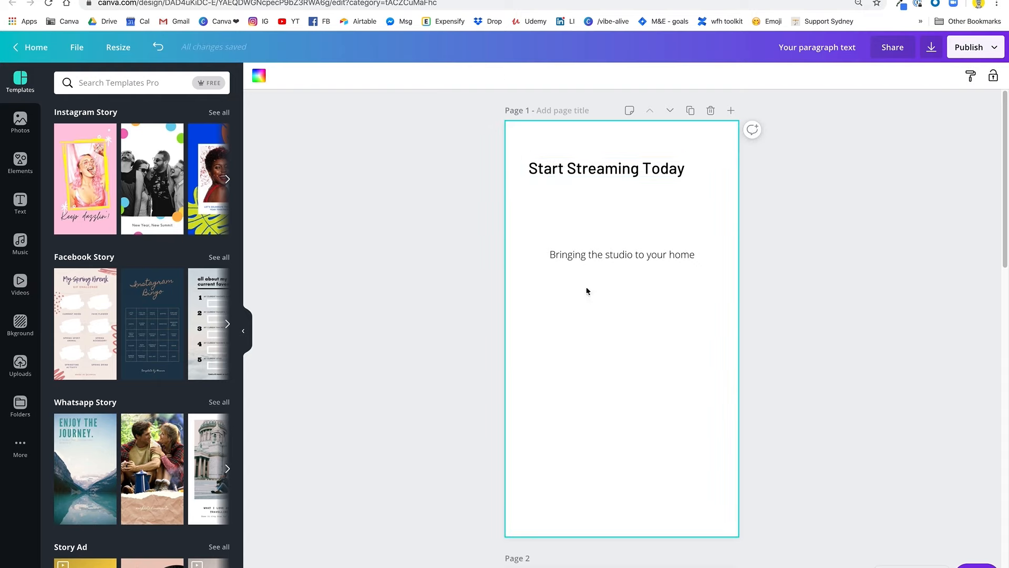
# Set the font of the "Bringing the studio to your home" text to Barlow SemiCondensed Bold
pyautogui.click(591, 259)
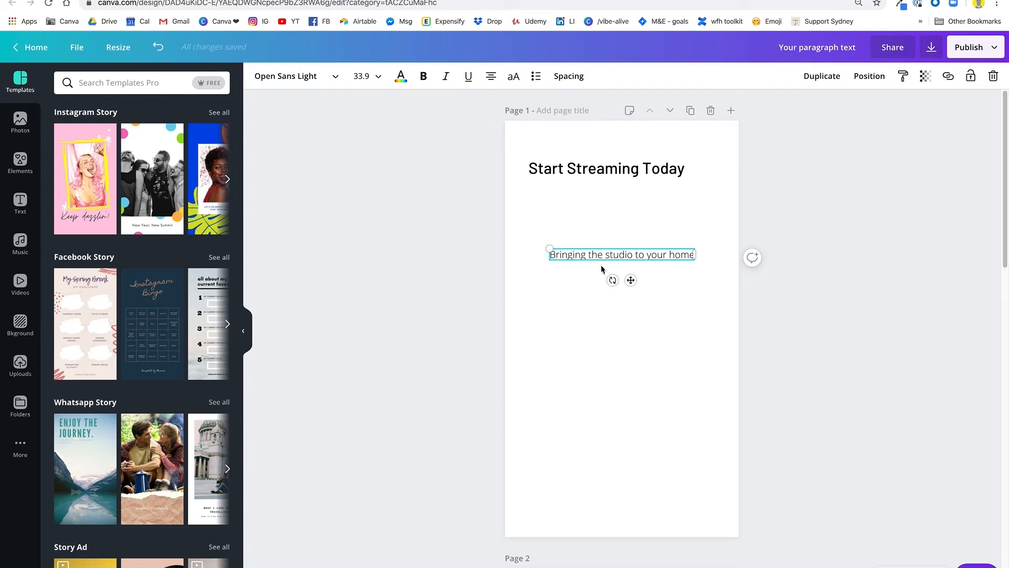
pyautogui.click(591, 266)
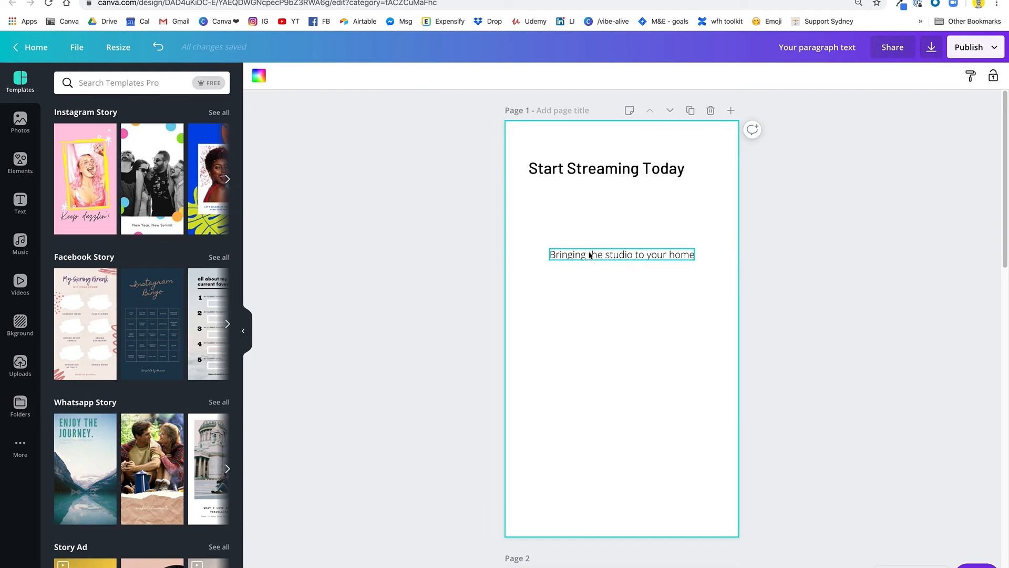
pyautogui.click(146, 88)
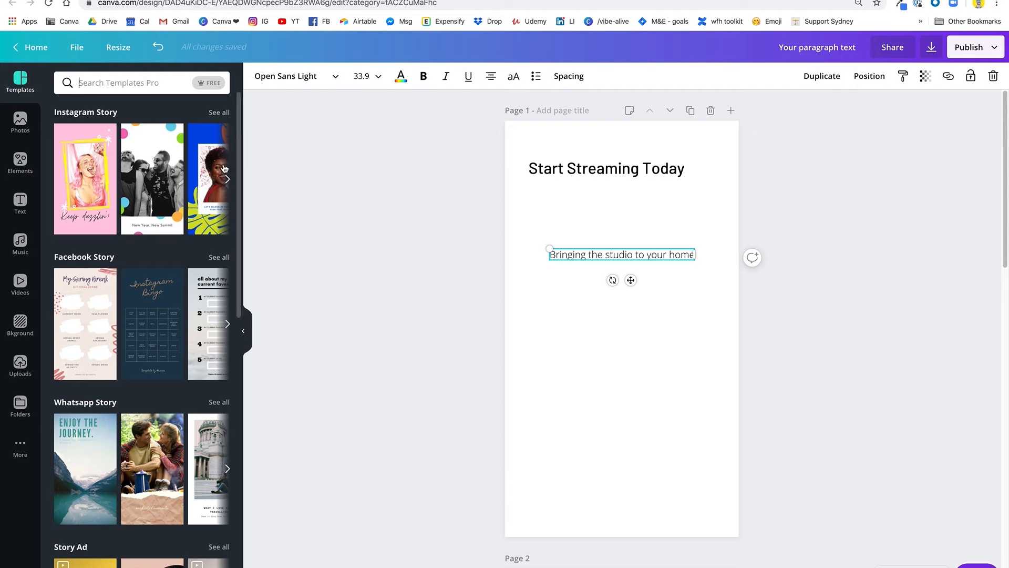
pyautogui.click(568, 243)
pyautogui.click(565, 255)
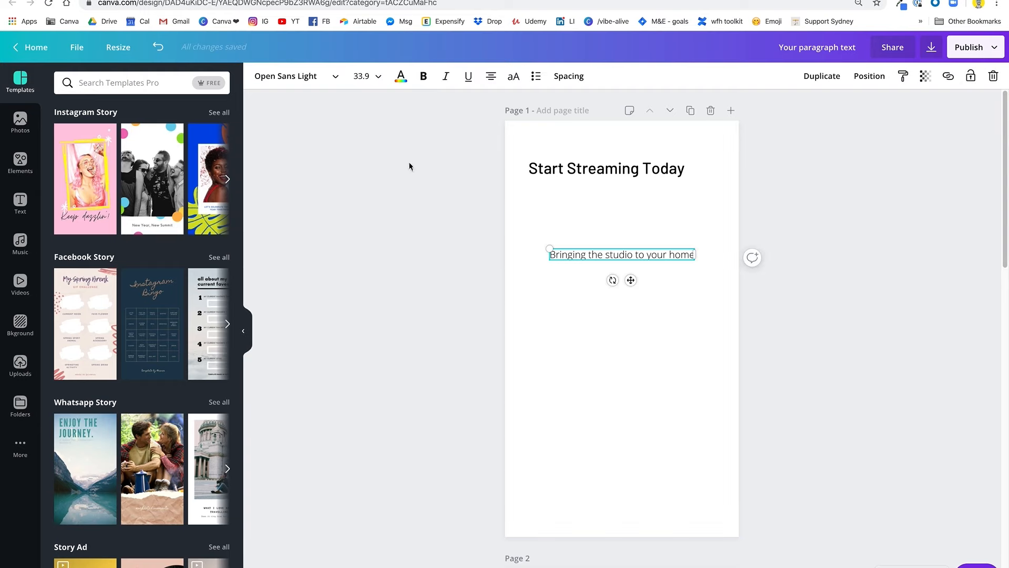
pyautogui.click(265, 74)
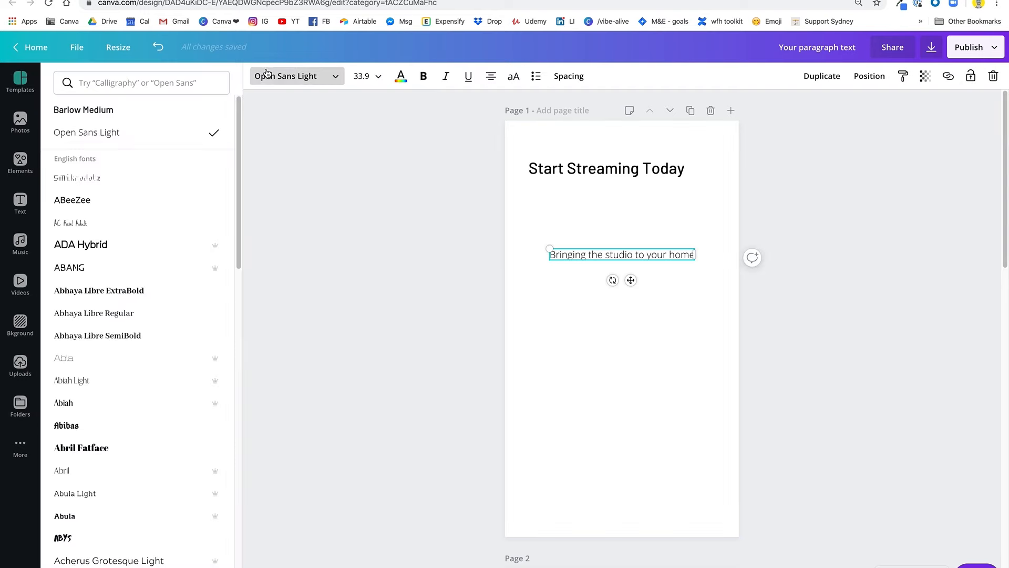
pyautogui.click(151, 85)
pyautogui.write('barlow')
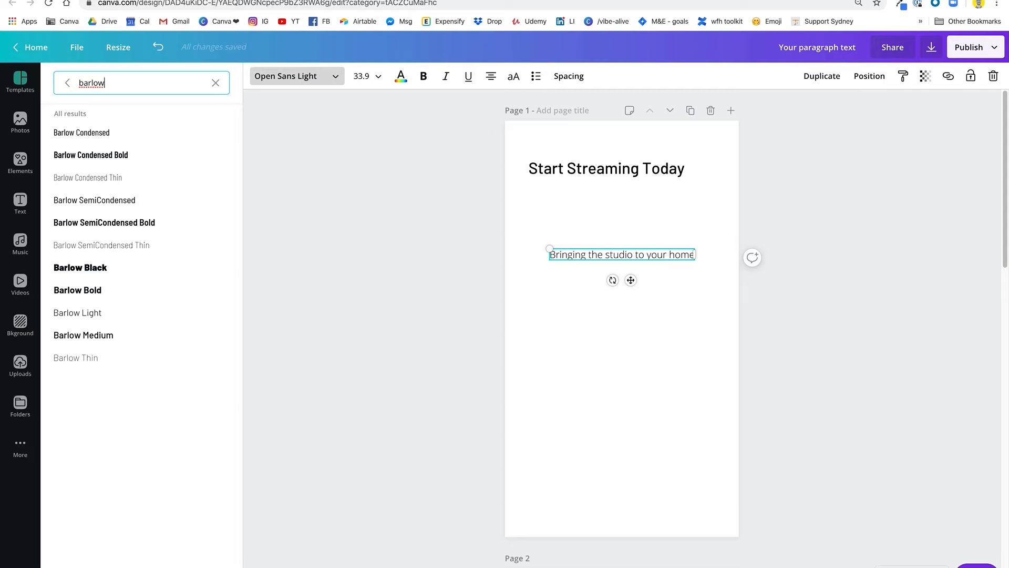
pyautogui.click(121, 232)
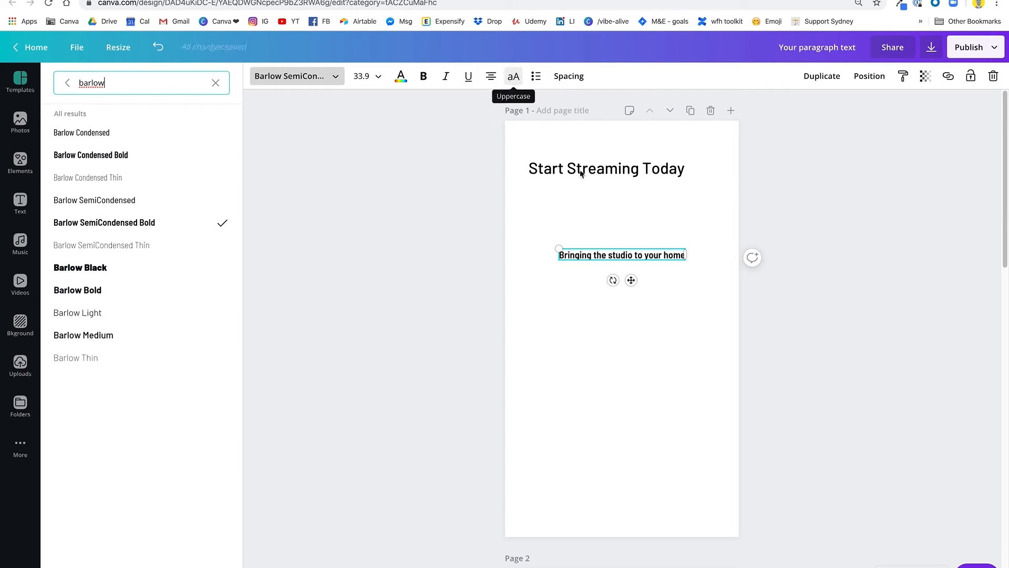
# Change the "Bringing the studio to your home" text to uppercase and set its size to 100
pyautogui.click(624, 338)
pyautogui.click(658, 269)
pyautogui.click(658, 259)
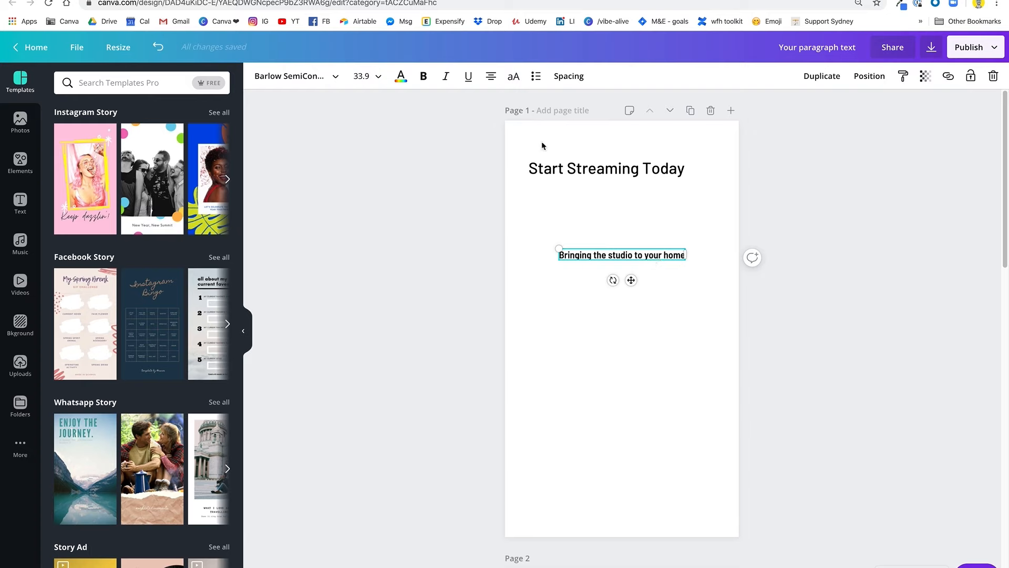
pyautogui.click(513, 77)
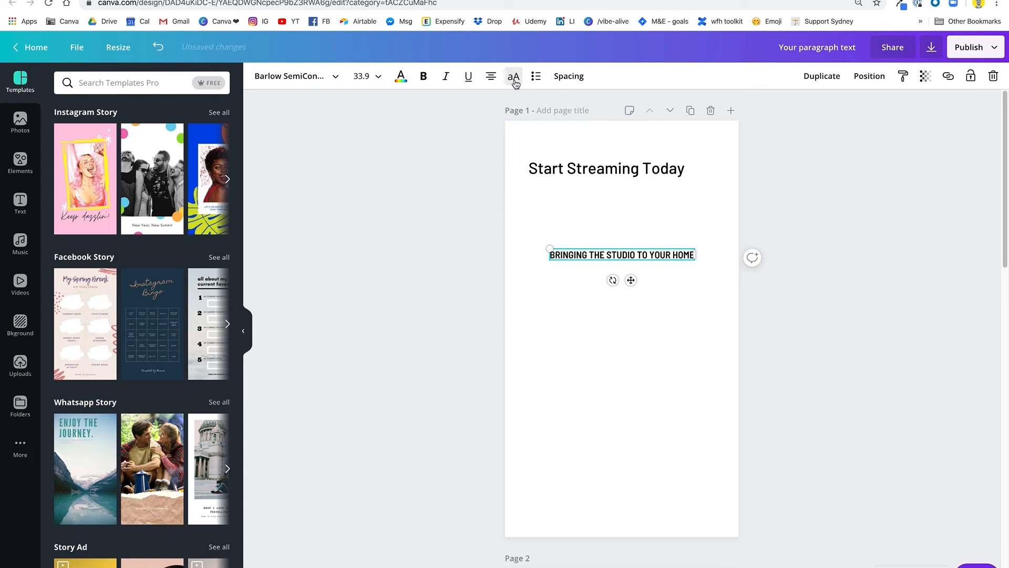
pyautogui.click(368, 75)
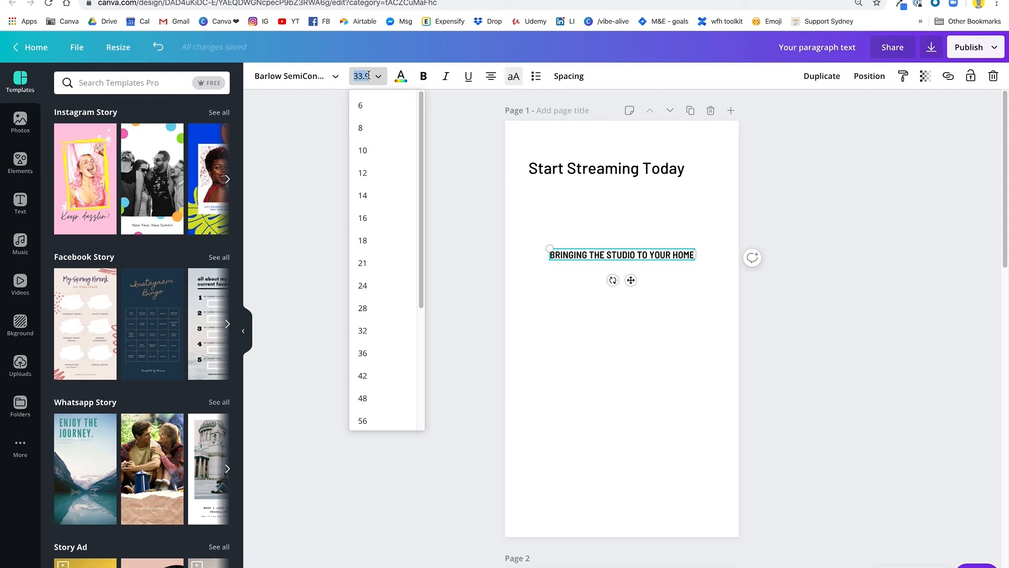
pyautogui.write('100')
pyautogui.press('Return')
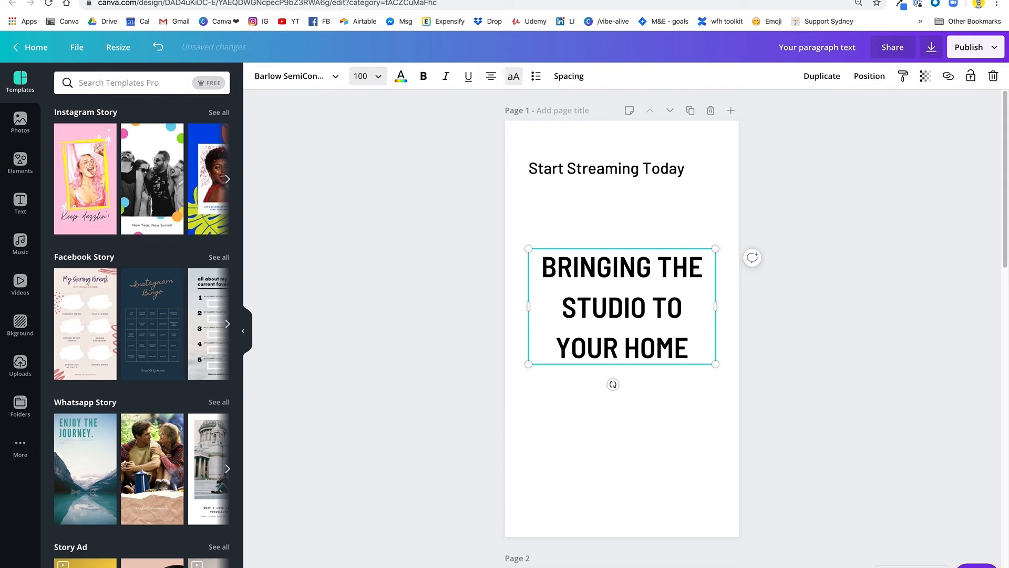
# Set the line height of the "Bringing the studio to your home" text to 1
pyautogui.click(569, 76)
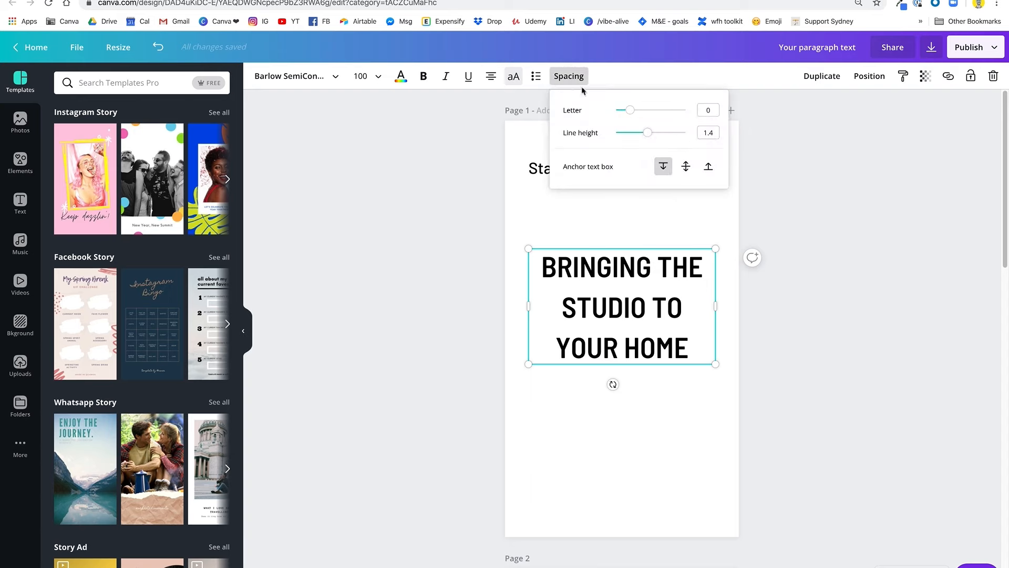
pyautogui.click(712, 133)
pyautogui.write('1')
pyautogui.press('Return')
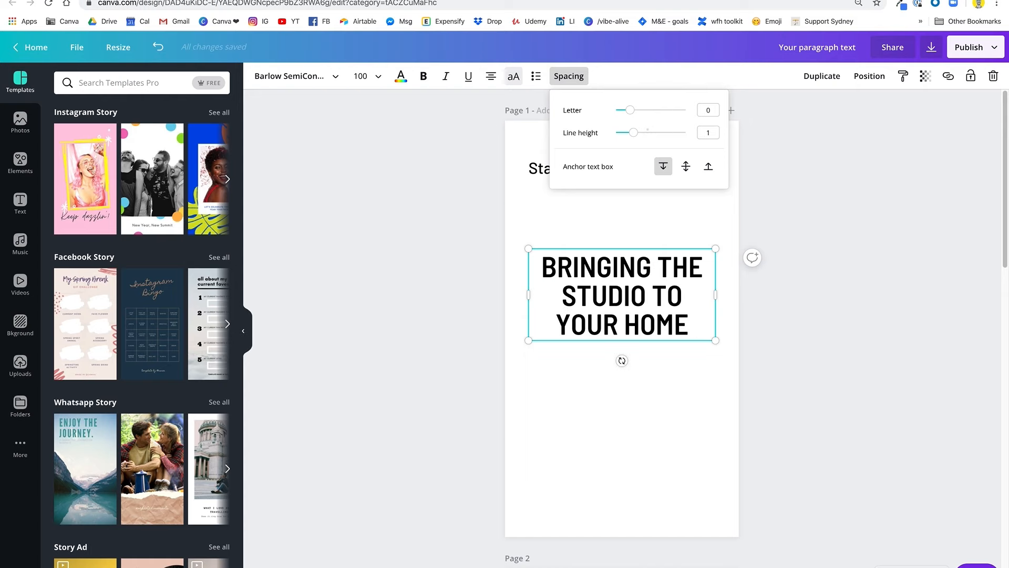
pyautogui.click(622, 486)
# Left-align the "Bringing the studio to your home" text and move it up closer to the "Start Streaming Today" heading
pyautogui.click(664, 321)
pyautogui.moveTo(664, 320); pyautogui.dragTo(664, 330)
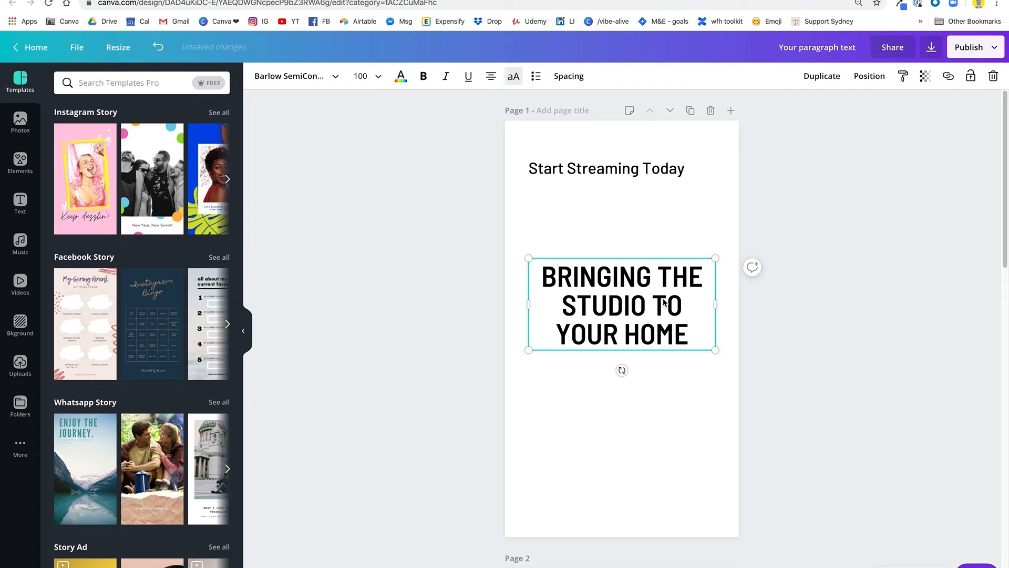
pyautogui.click(491, 77)
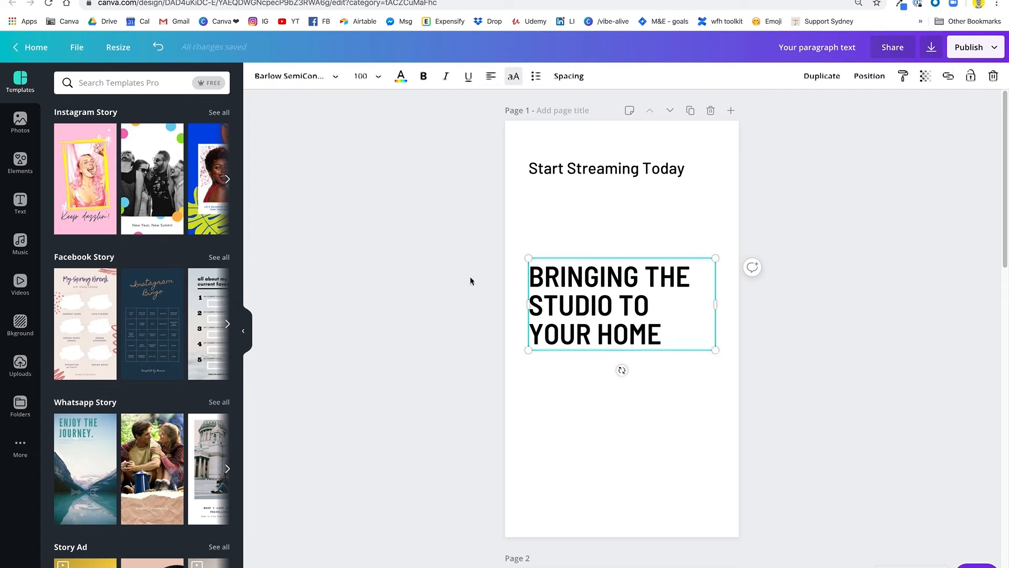
pyautogui.moveTo(607, 320); pyautogui.dragTo(610, 300)
pyautogui.click(596, 169)
pyautogui.moveTo(596, 170); pyautogui.dragTo(596, 170)
pyautogui.moveTo(553, 280); pyautogui.dragTo(553, 268)
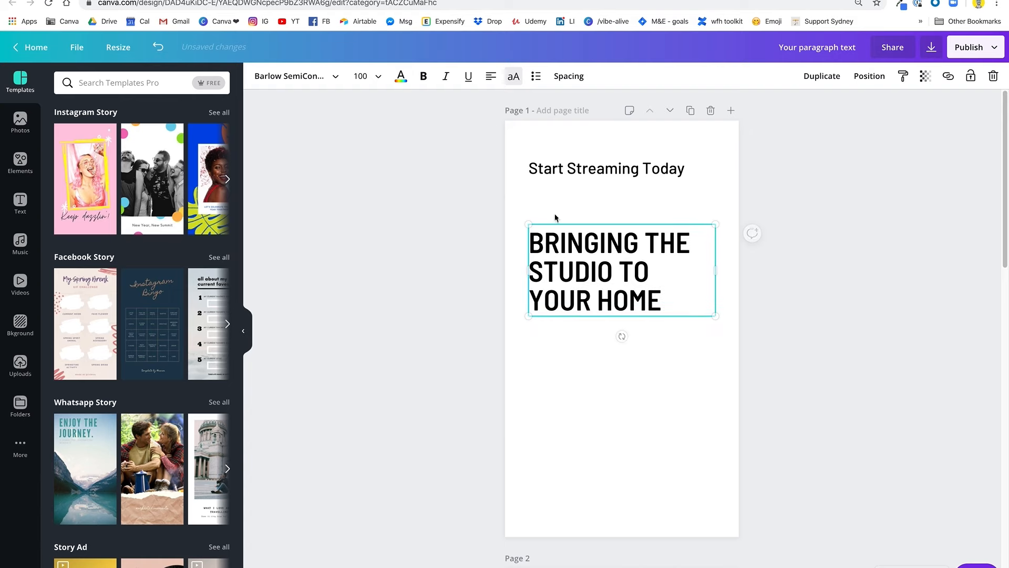
pyautogui.click(732, 406)
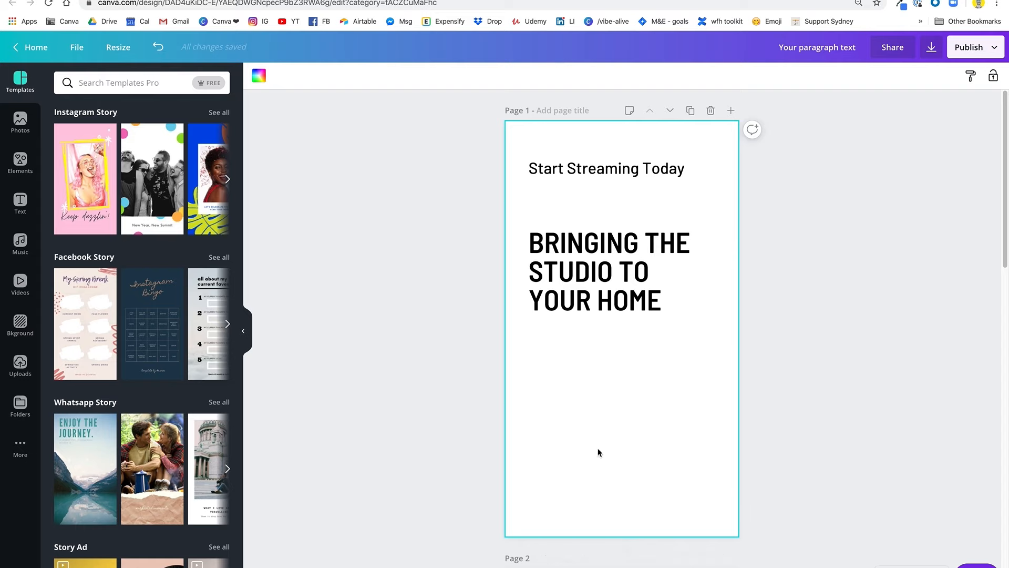
# Search the video library for "workout"
pyautogui.click(21, 284)
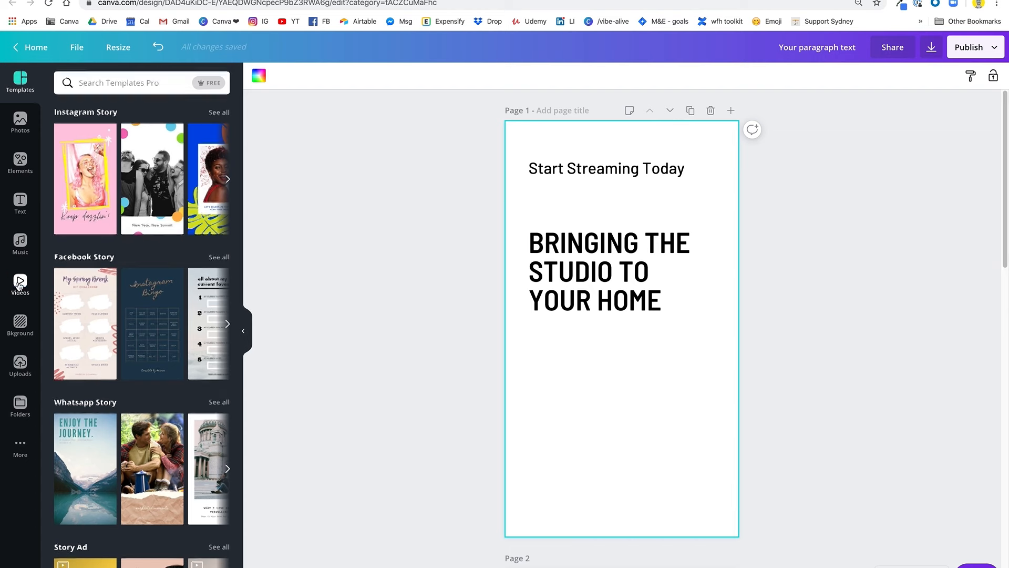
pyautogui.scroll(-3, 203, 320)
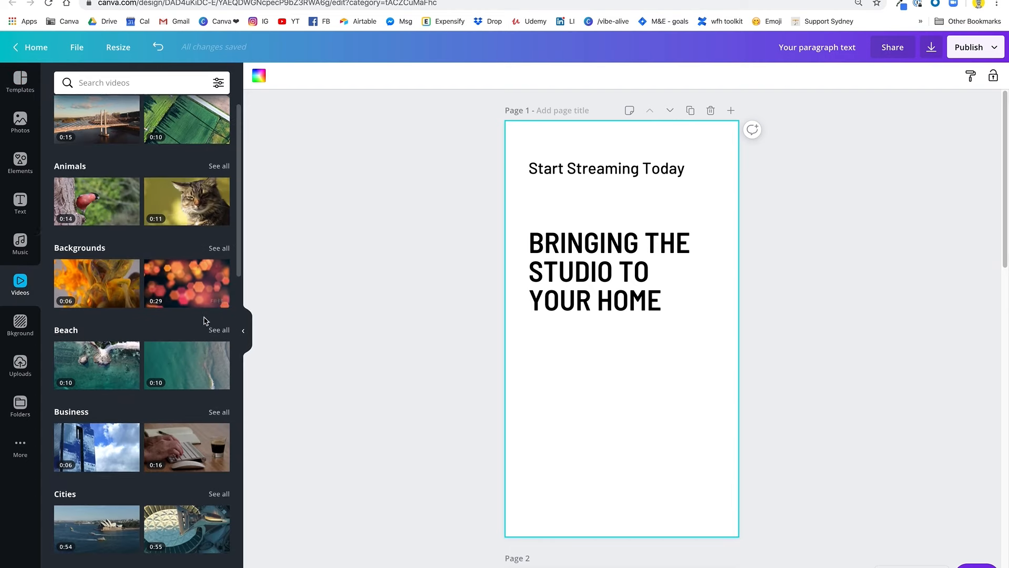
pyautogui.scroll(-5, 200, 336)
pyautogui.scroll(9, 182, 379)
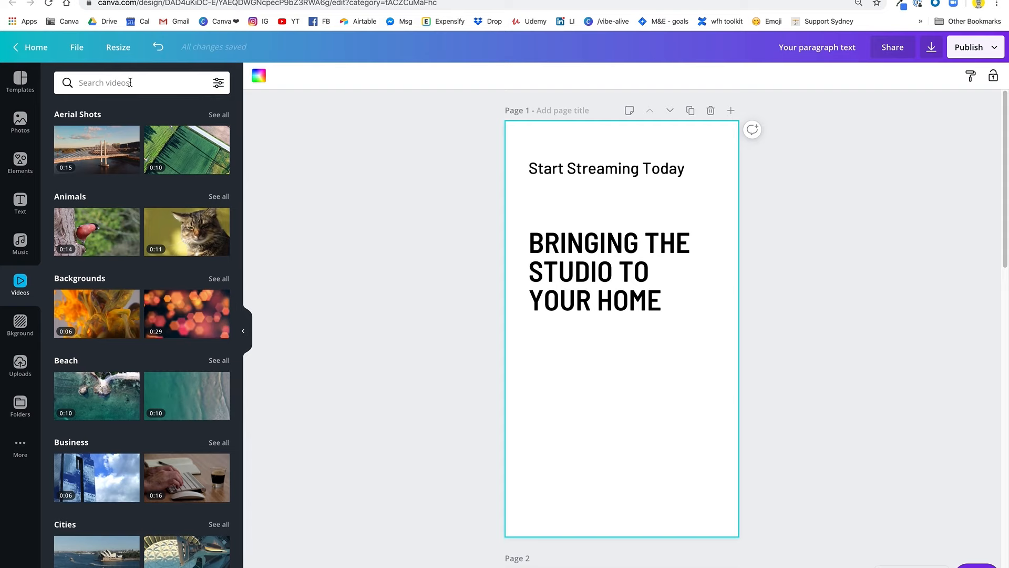
pyautogui.write('workout')
pyautogui.press('Return')
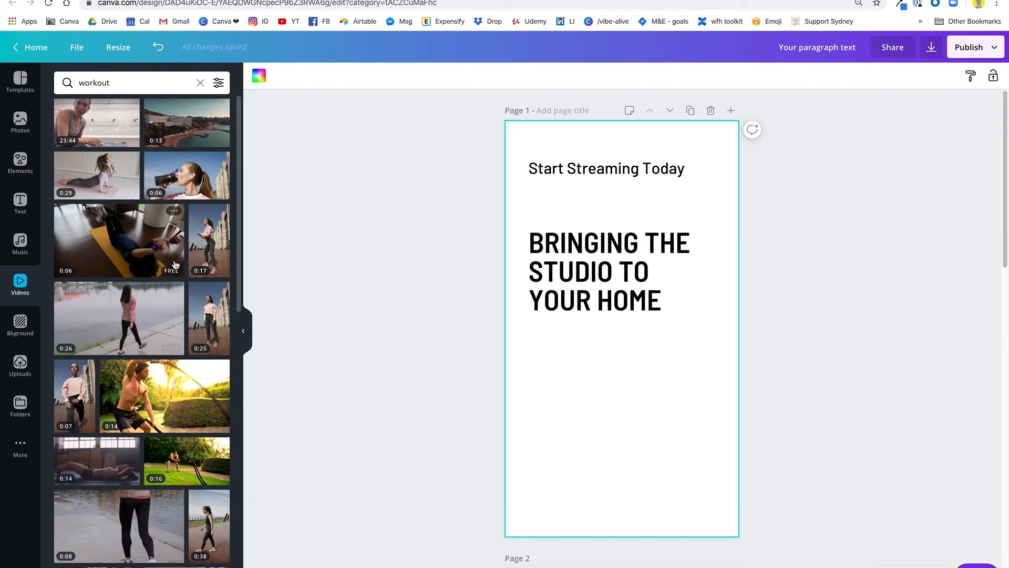
# Add the vertical 0:22 video of a woman standing on a yoga mat to page 1
pyautogui.scroll(-1, 158, 247)
pyautogui.scroll(-8, 156, 242)
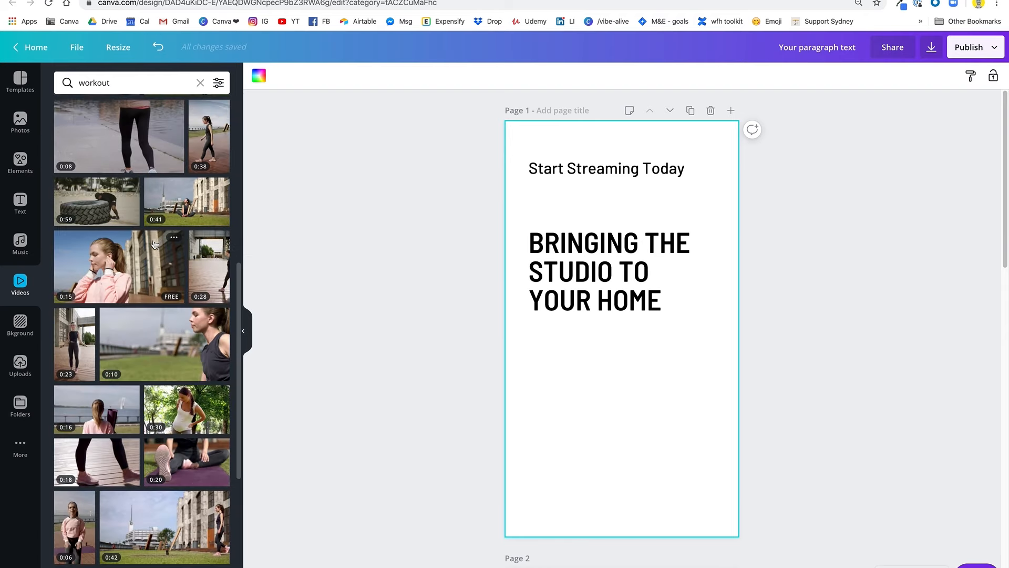
pyautogui.scroll(-6, 154, 246)
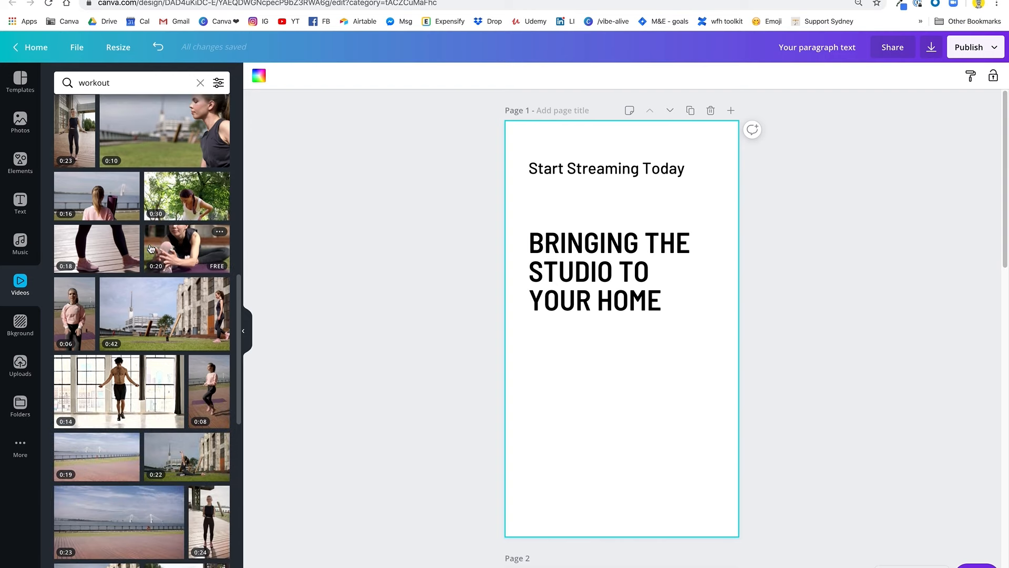
pyautogui.scroll(-6, 151, 248)
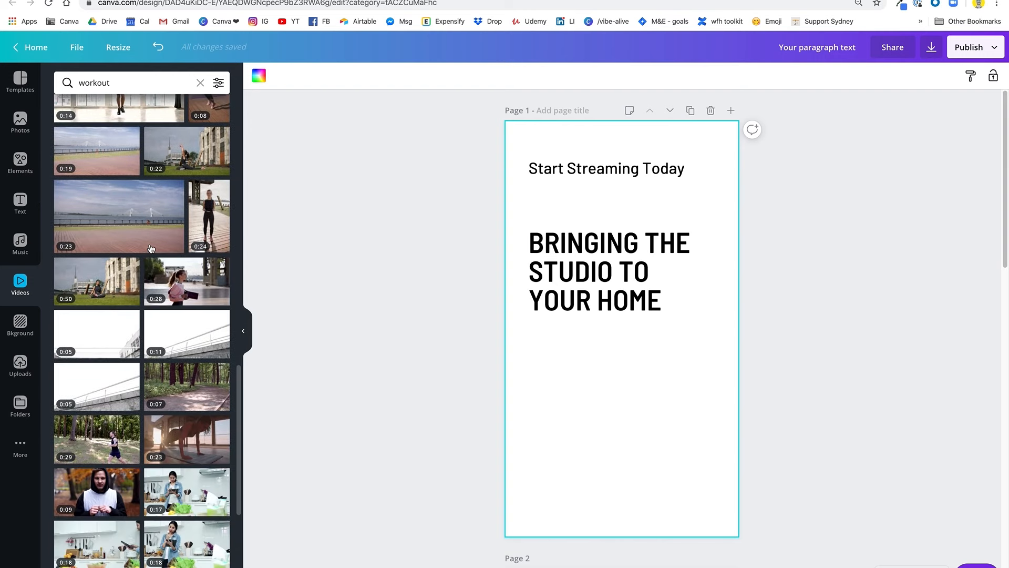
pyautogui.scroll(-4, 150, 248)
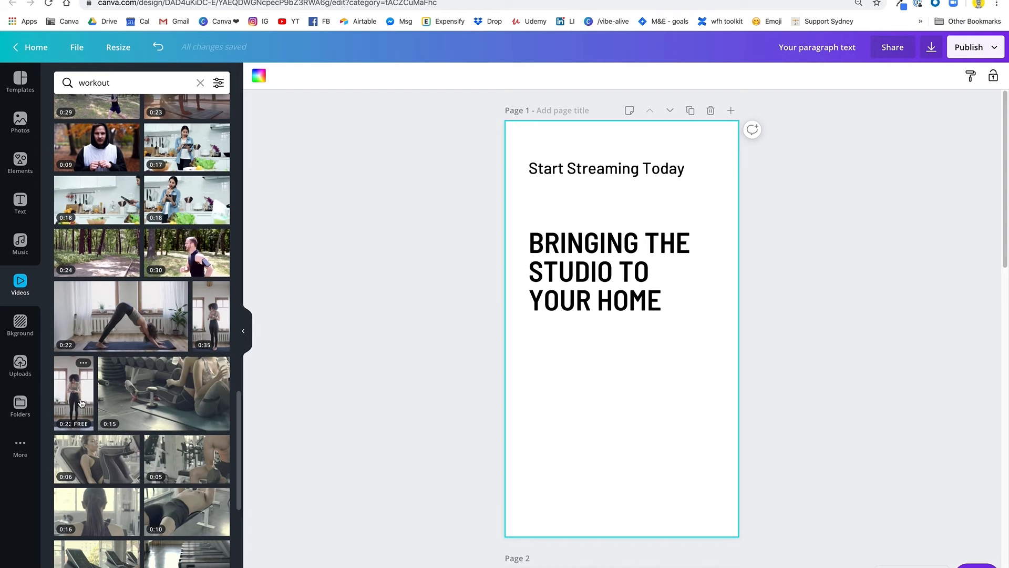
pyautogui.click(81, 403)
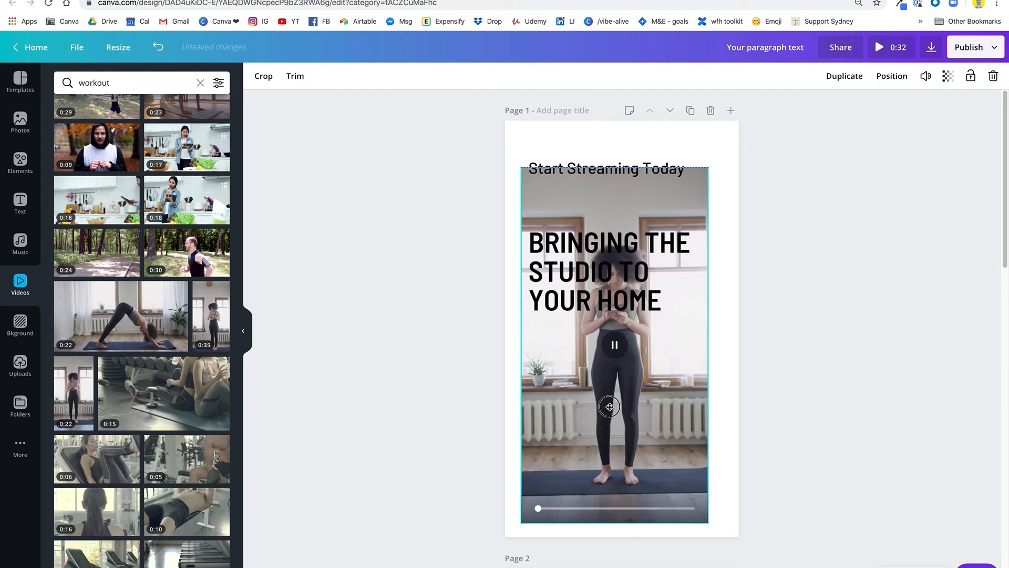
# Shrink the yoga video to roughly 70 percent of the page width and place it below the text, running past the page's bottom edge
pyautogui.moveTo(707, 177); pyautogui.dragTo(698, 247)
pyautogui.moveTo(597, 237); pyautogui.dragTo(596, 291)
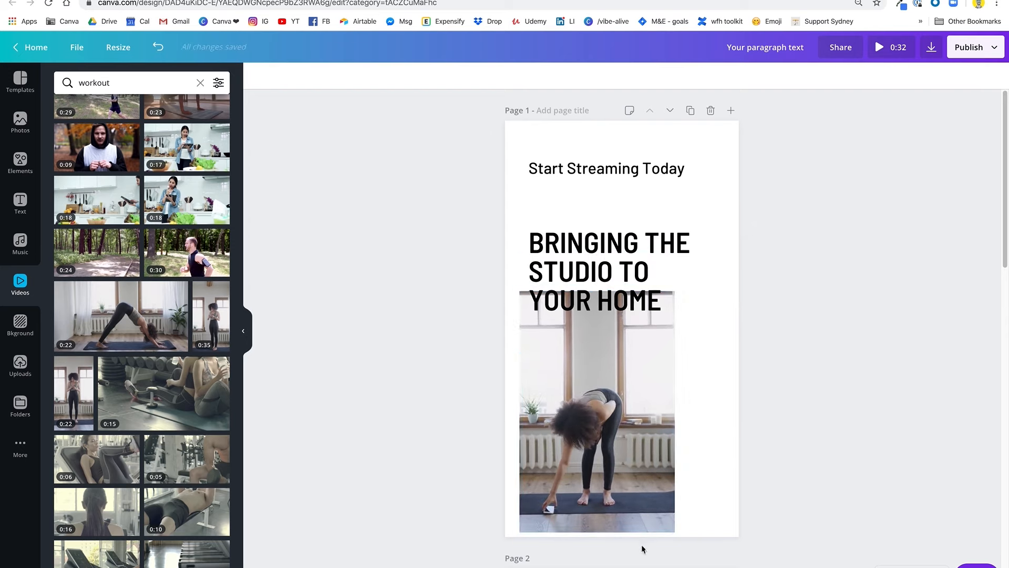
pyautogui.moveTo(669, 534); pyautogui.dragTo(688, 540)
pyautogui.moveTo(639, 450); pyautogui.dragTo(636, 492)
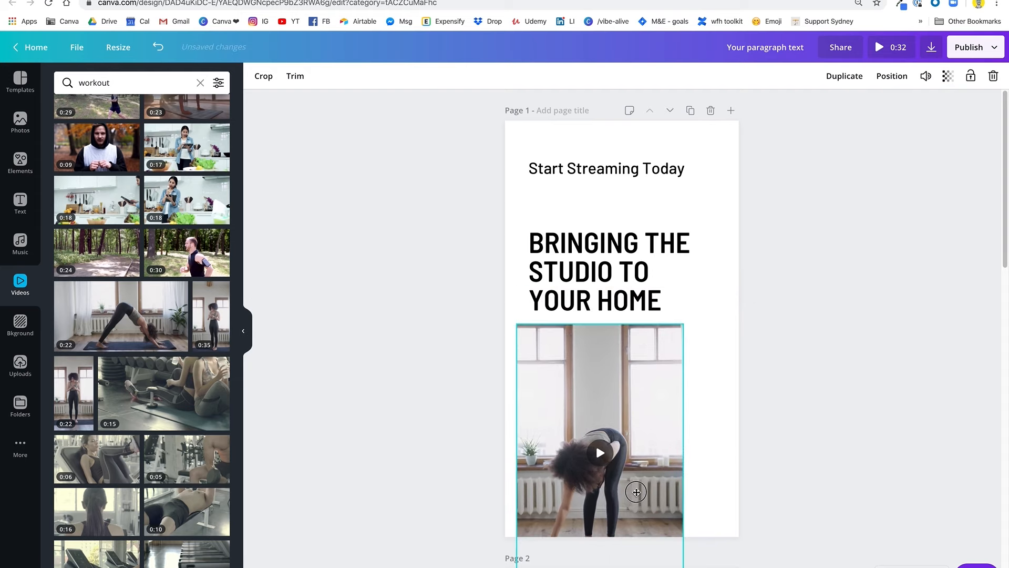
# Try to reposition the yoga video inside its crop frame on page 1
pyautogui.doubleClick(640, 383)
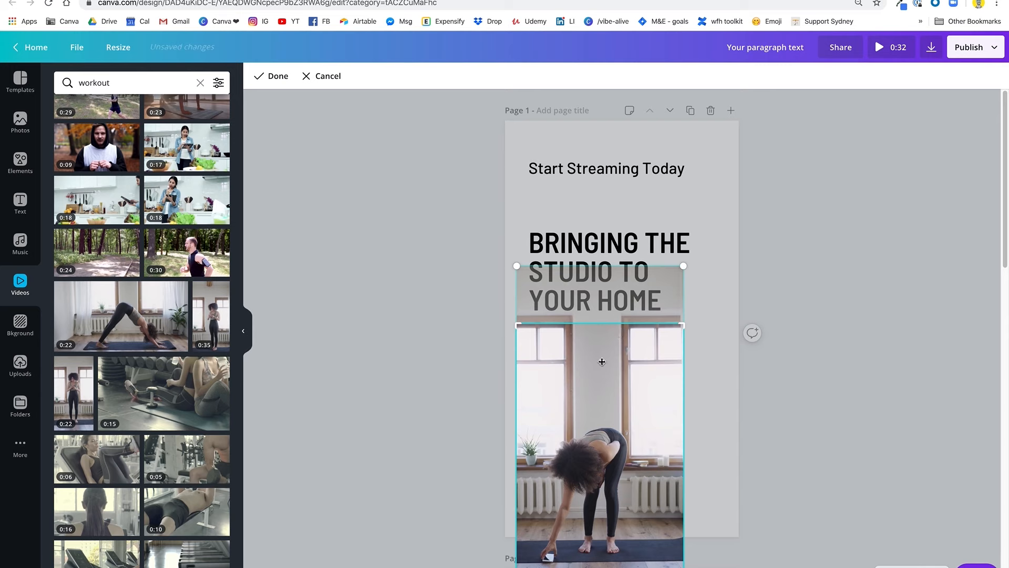
pyautogui.click(765, 405)
pyautogui.doubleClick(631, 417)
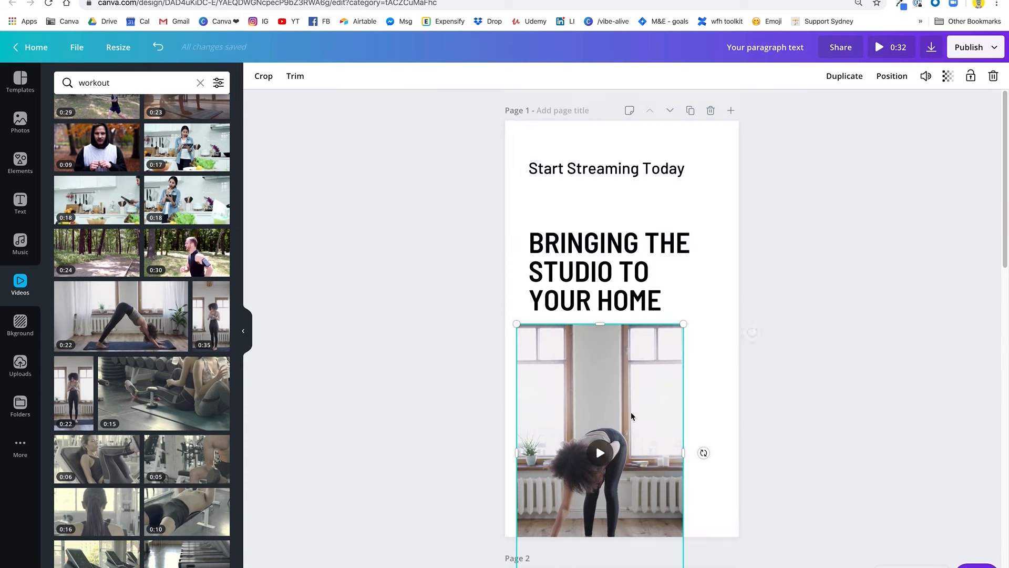
pyautogui.moveTo(621, 460); pyautogui.dragTo(623, 327)
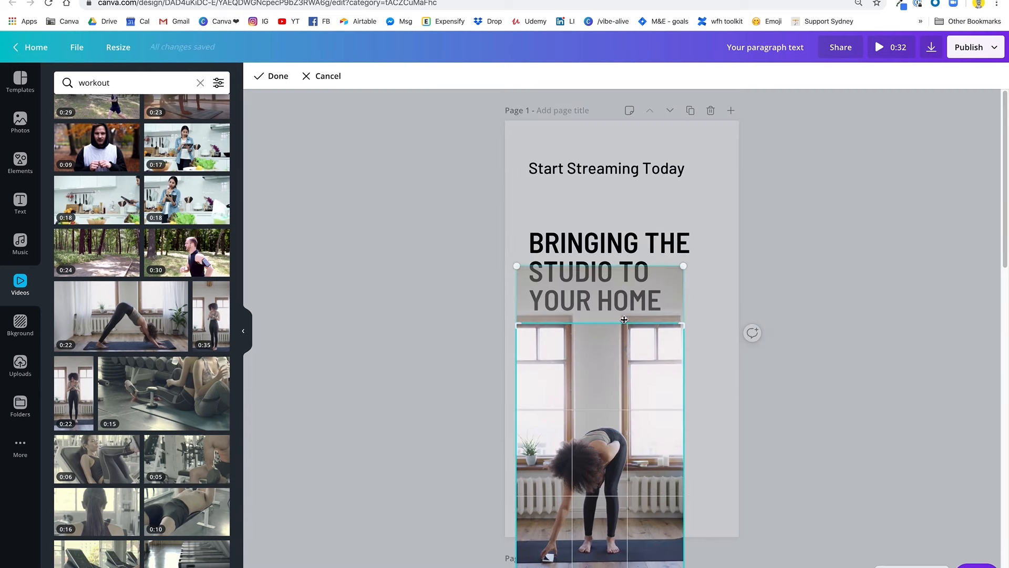
pyautogui.moveTo(603, 388); pyautogui.dragTo(601, 360)
pyautogui.click(867, 360)
# Move the yoga video up, shrink it to 657 by 1,017, and fit it into the page's lower-left corner
pyautogui.moveTo(660, 419); pyautogui.dragTo(660, 377)
pyautogui.moveTo(683, 282); pyautogui.dragTo(667, 322)
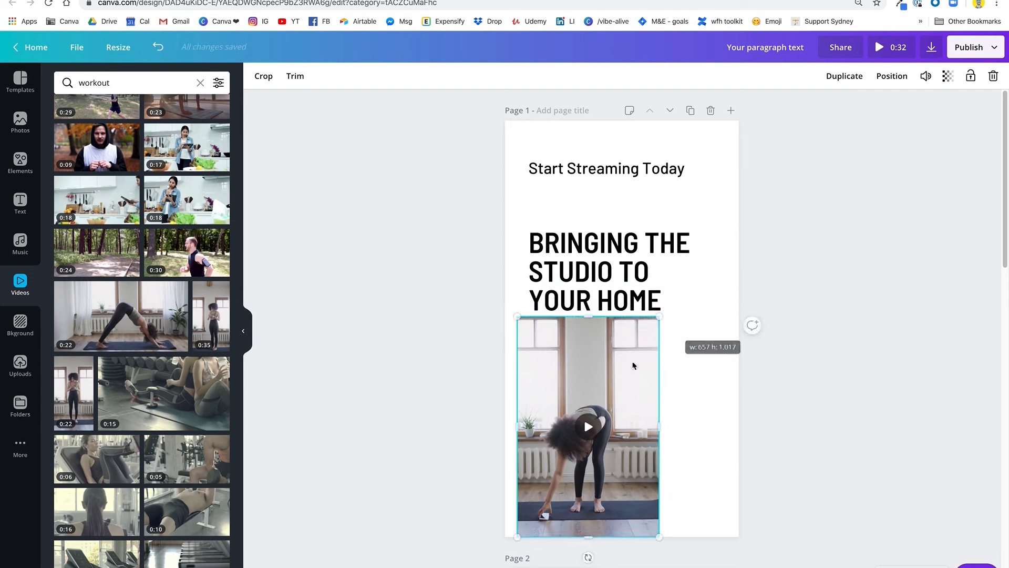
pyautogui.moveTo(633, 365)
pyautogui.mouseDown()
pyautogui.moveTo(649, 363)
pyautogui.moveTo(617, 365)
pyautogui.mouseUp()
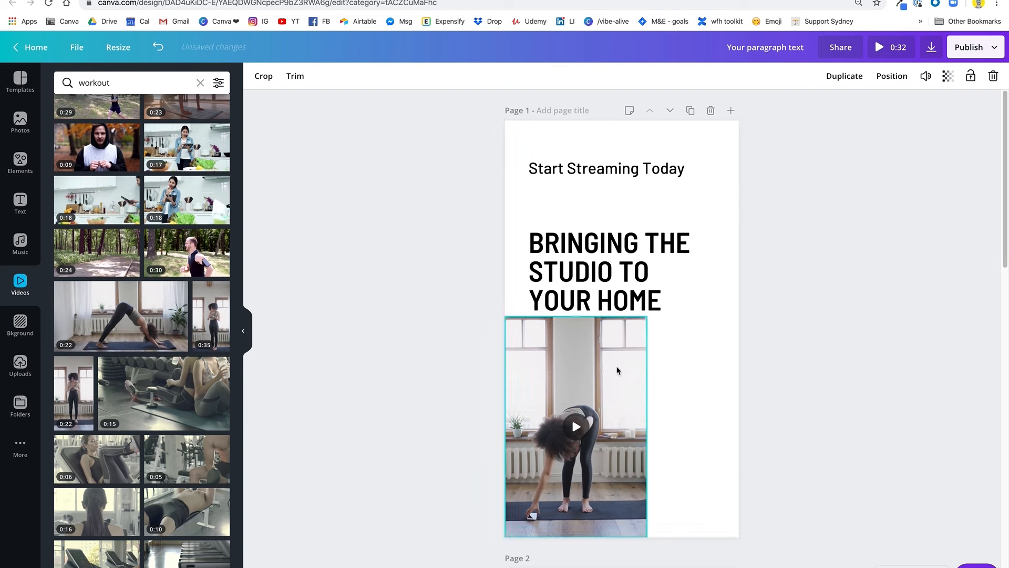
# Move the "Bringing the studio to your home" text slightly up and the "Start Streaming Today" heading slightly down
pyautogui.moveTo(617, 264); pyautogui.dragTo(618, 250)
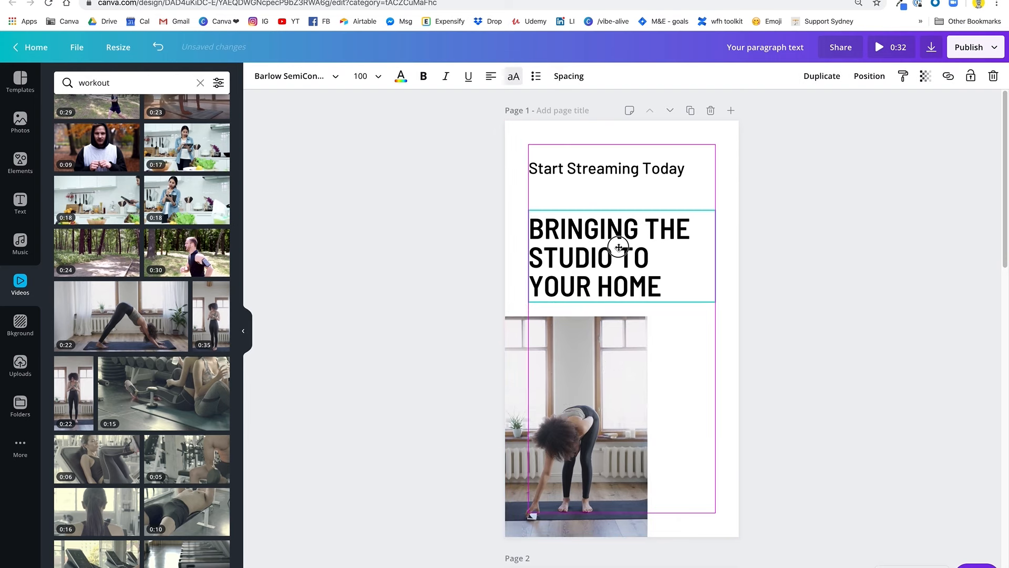
pyautogui.click(640, 163)
pyautogui.moveTo(639, 163); pyautogui.dragTo(644, 167)
# Widen the yoga video to about two thirds of the page width, raise its top edge slightly, and play and pause it
pyautogui.click(639, 423)
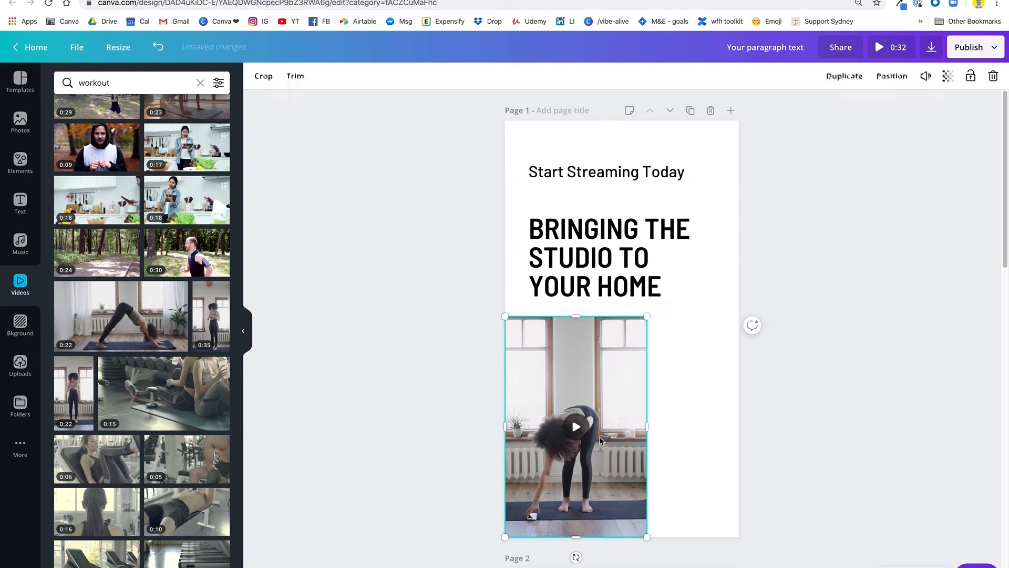
pyautogui.moveTo(644, 426); pyautogui.dragTo(663, 426)
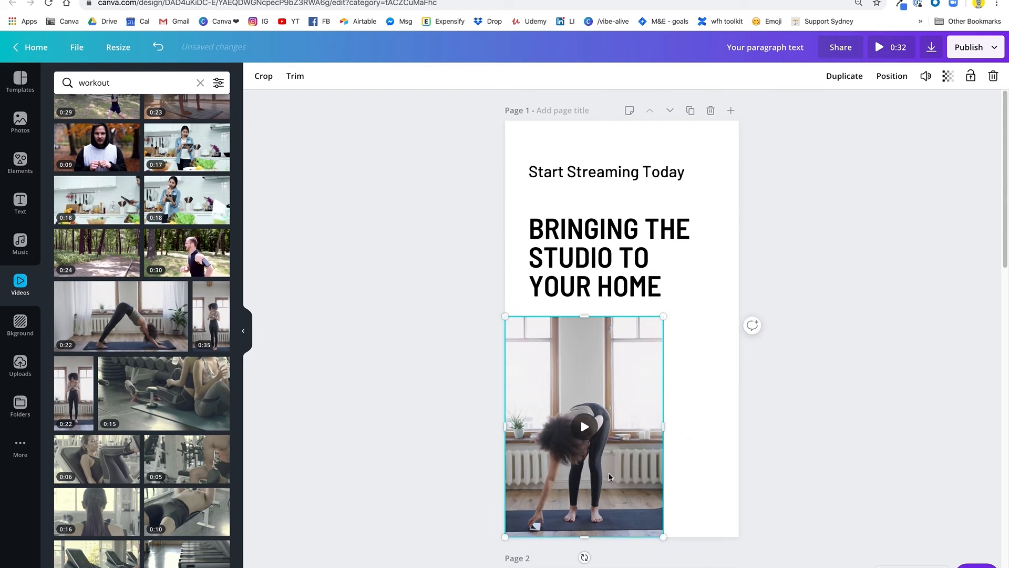
pyautogui.click(595, 433)
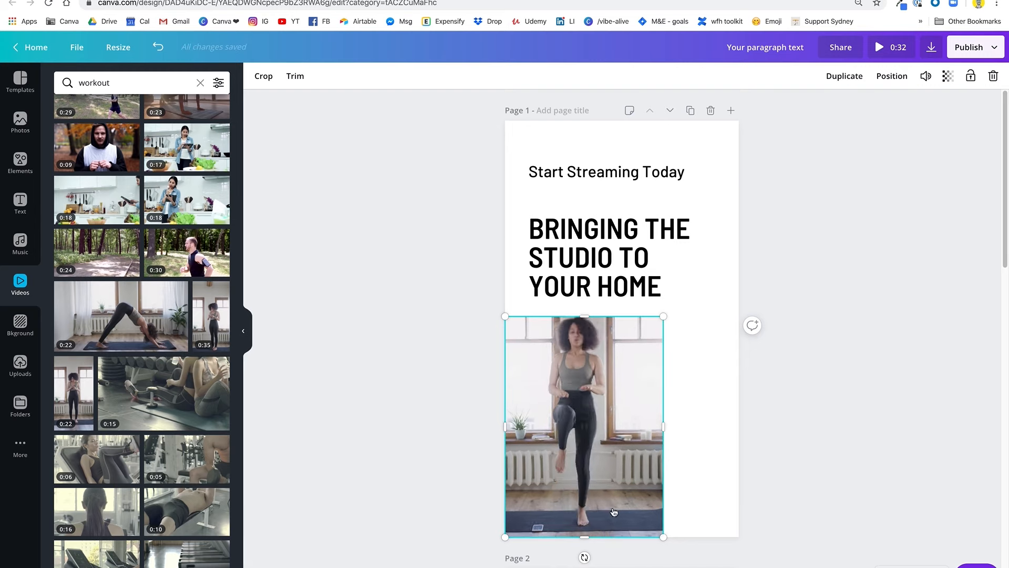
pyautogui.moveTo(584, 318); pyautogui.dragTo(584, 321)
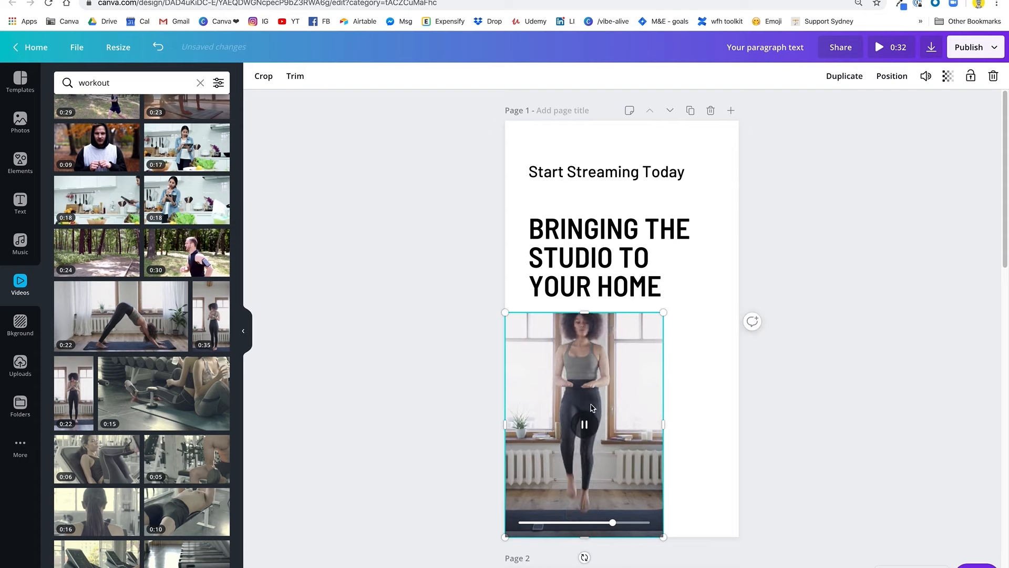
pyautogui.click(584, 424)
pyautogui.click(822, 451)
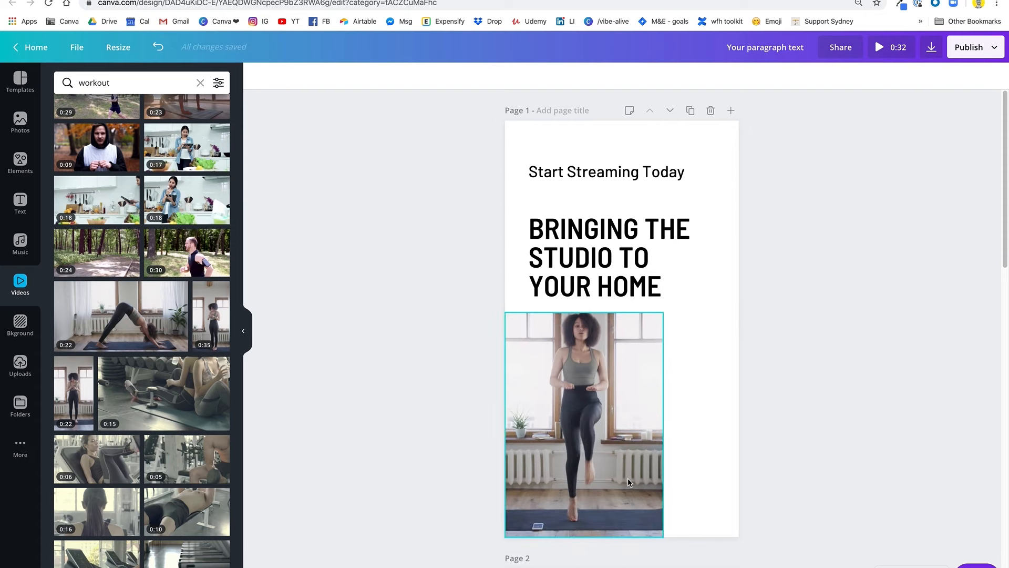
# Move the "Start Streaming Today" and "Bringing the studio to your home" texts up to leave more space above the video
pyautogui.moveTo(626, 256); pyautogui.dragTo(626, 250)
pyautogui.click(613, 178)
pyautogui.moveTo(612, 179); pyautogui.dragTo(613, 176)
pyautogui.moveTo(600, 240); pyautogui.dragTo(600, 234)
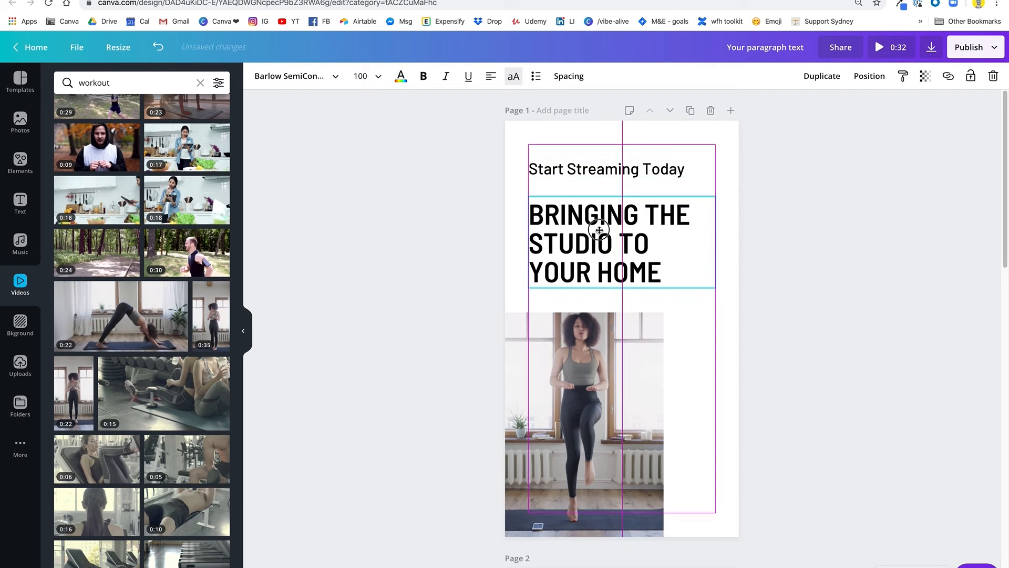
pyautogui.click(850, 296)
# Search the elements for "line" and add the plain straight line to page 1
pyautogui.click(702, 416)
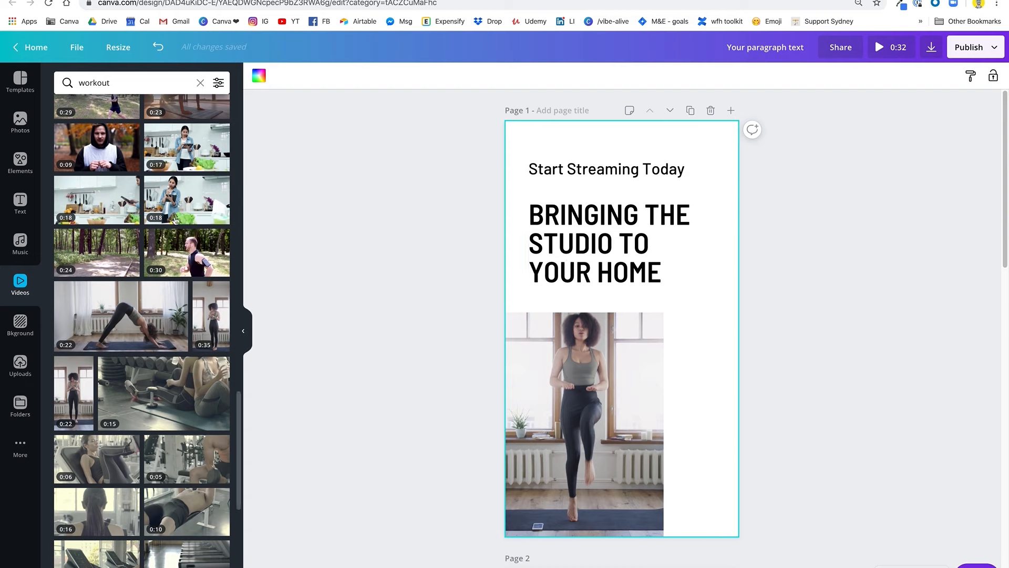
pyautogui.click(21, 164)
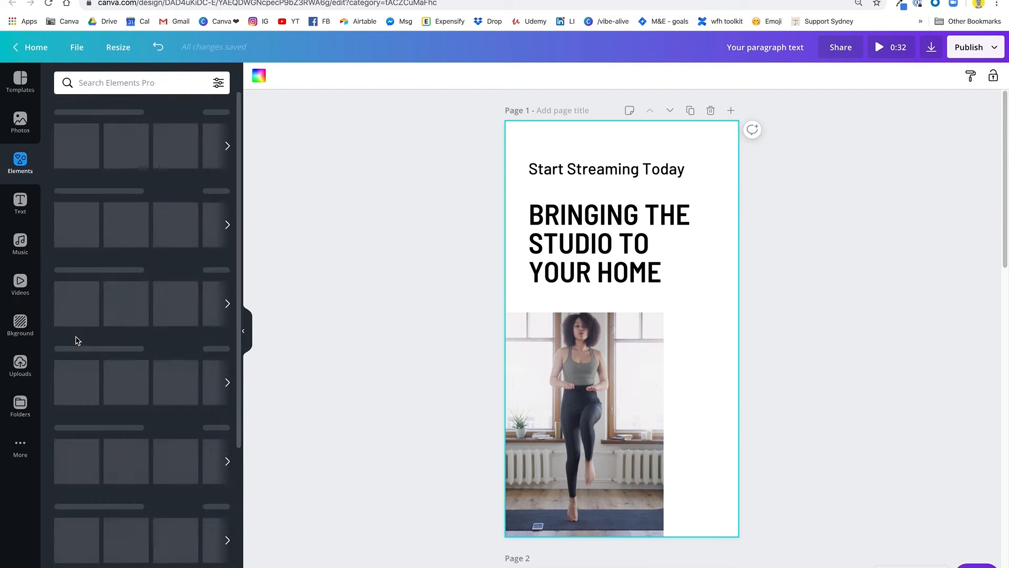
pyautogui.click(148, 80)
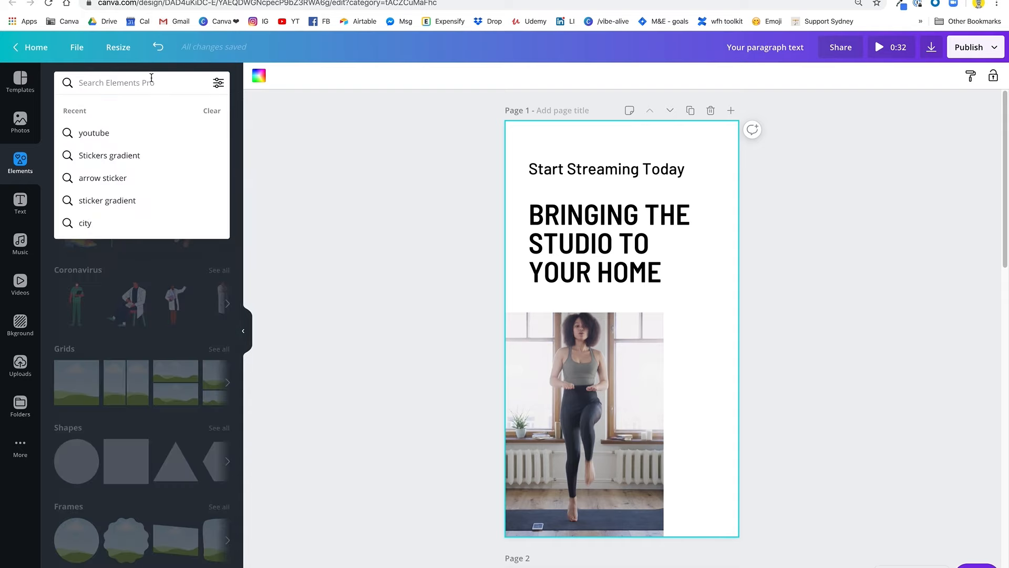
pyautogui.write('line')
pyautogui.press('Return')
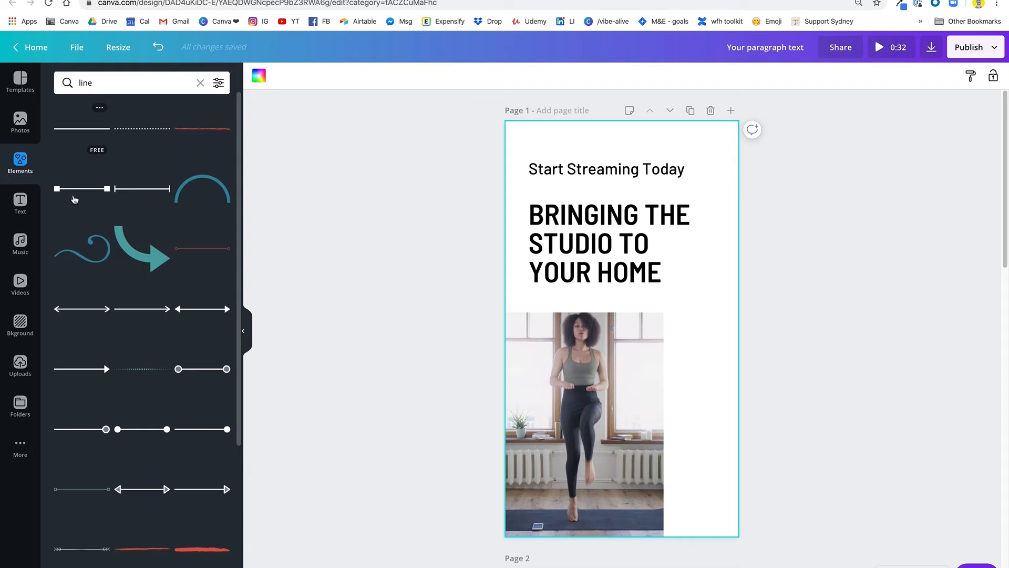
pyautogui.click(87, 130)
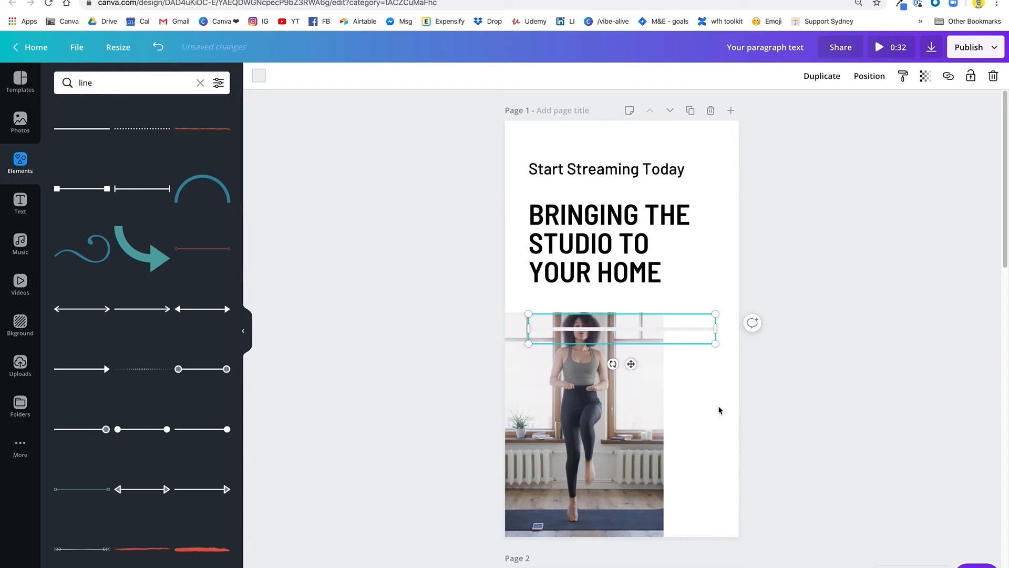
# Shorten the line, place it between the large text and the video, and colour it black
pyautogui.moveTo(715, 329); pyautogui.dragTo(707, 276)
pyautogui.moveTo(684, 309); pyautogui.dragTo(665, 311)
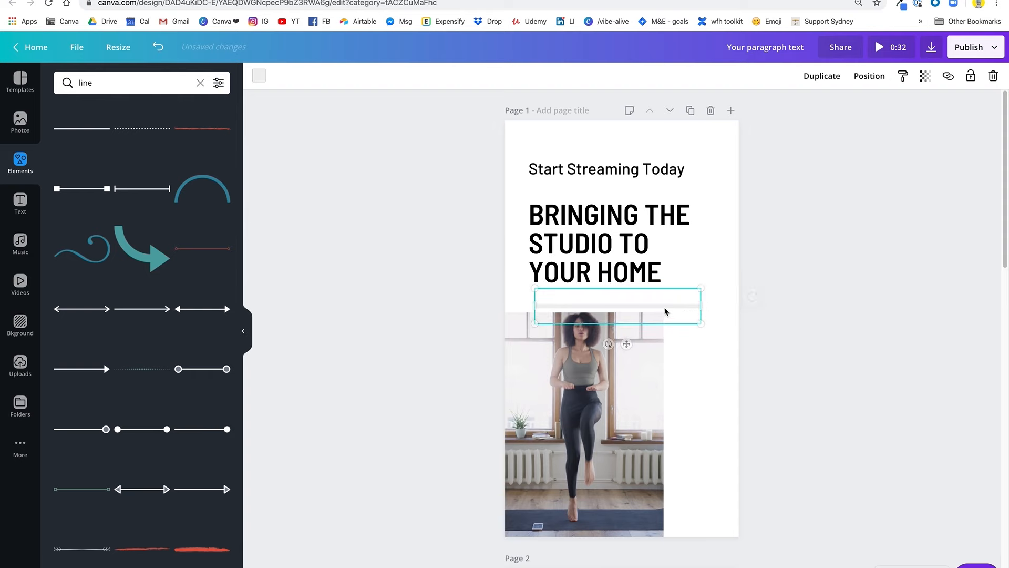
pyautogui.click(258, 76)
pyautogui.click(63, 197)
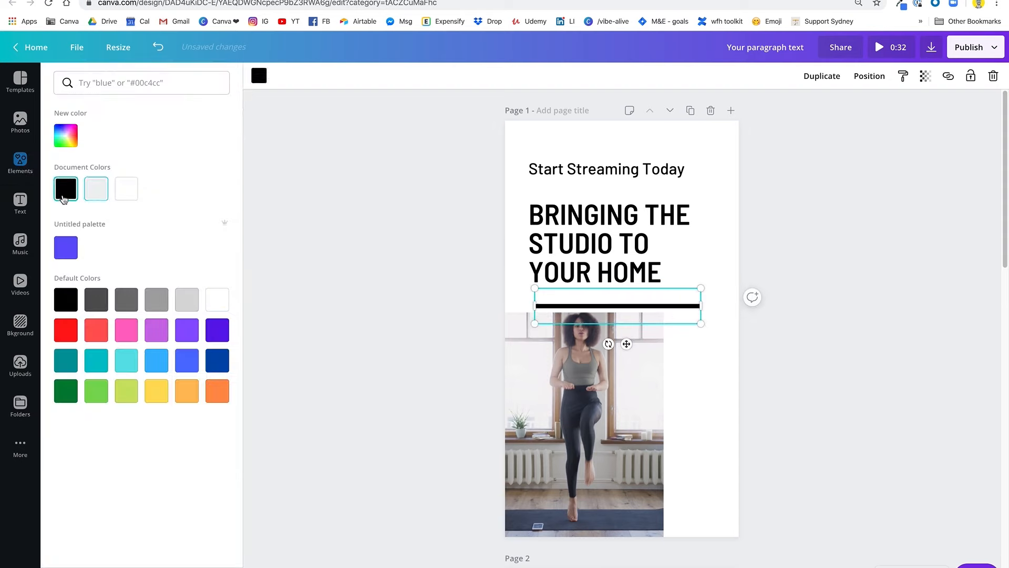
# Lay the black line along the video's top edge and match it to the video's width, 732
pyautogui.click(610, 306)
pyautogui.moveTo(613, 308); pyautogui.dragTo(614, 312)
pyautogui.click(882, 431)
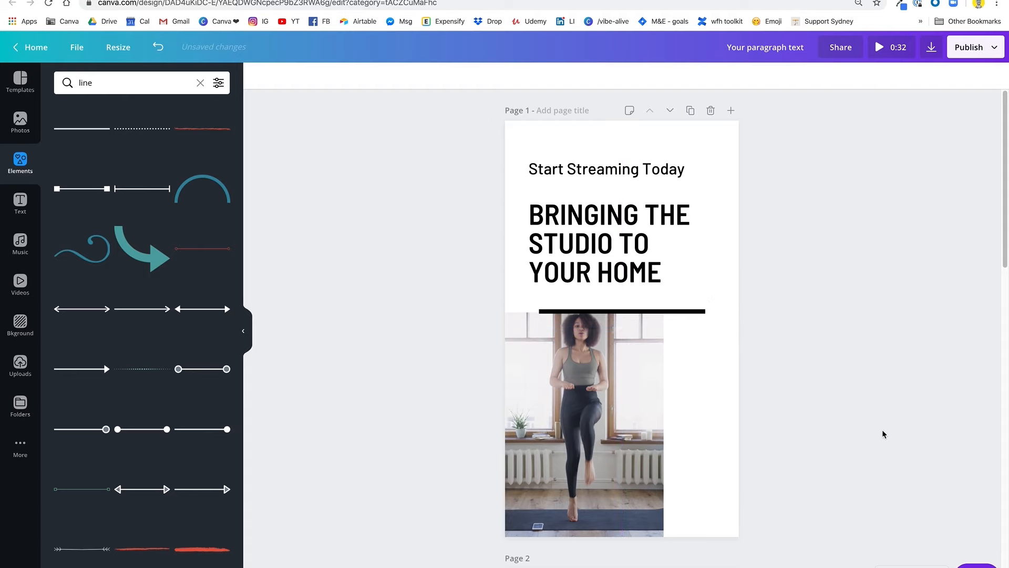
pyautogui.moveTo(676, 308)
pyautogui.mouseDown()
pyautogui.moveTo(644, 308)
pyautogui.moveTo(667, 312)
pyautogui.mouseUp()
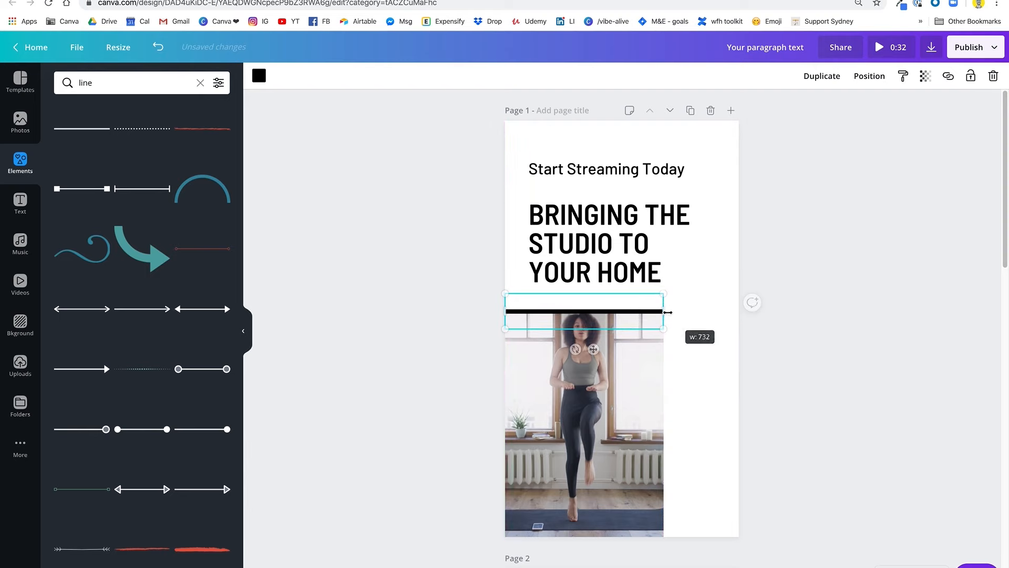
pyautogui.click(948, 359)
# Toggle the yoga video's playback and nudge the "Bringing the studio to your home" text slightly up
pyautogui.click(637, 408)
pyautogui.click(588, 430)
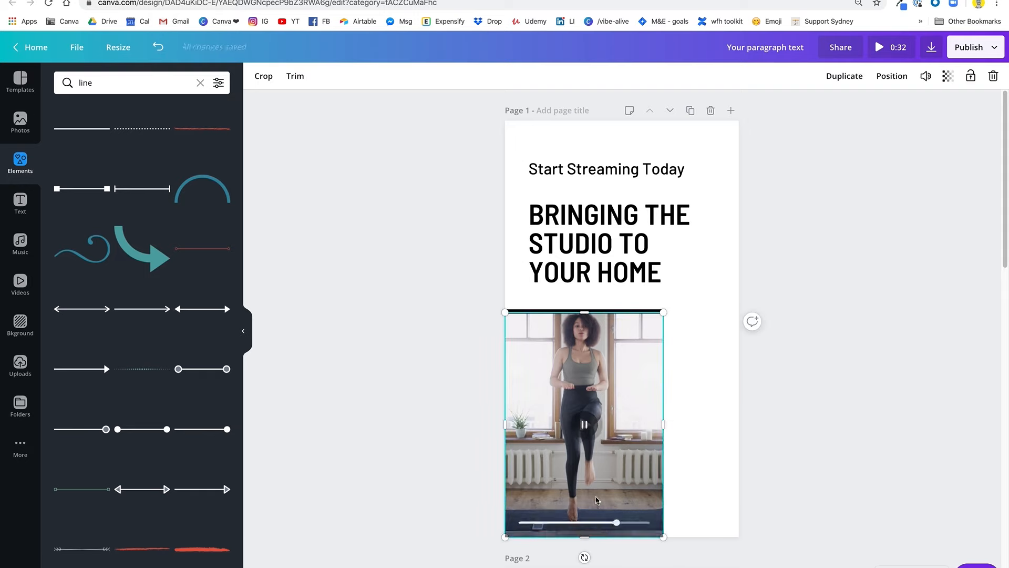
pyautogui.click(874, 390)
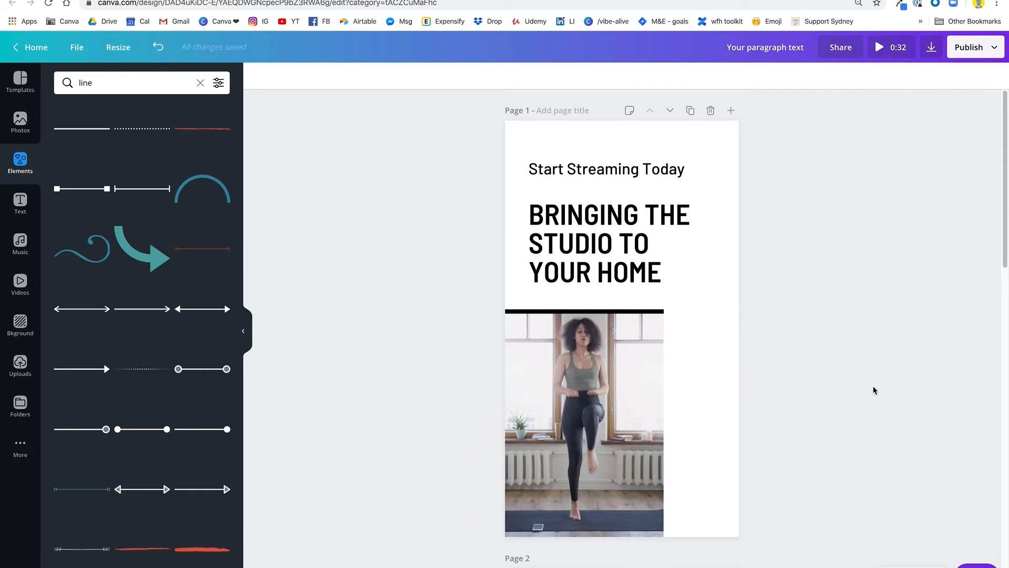
pyautogui.moveTo(628, 271); pyautogui.dragTo(622, 266)
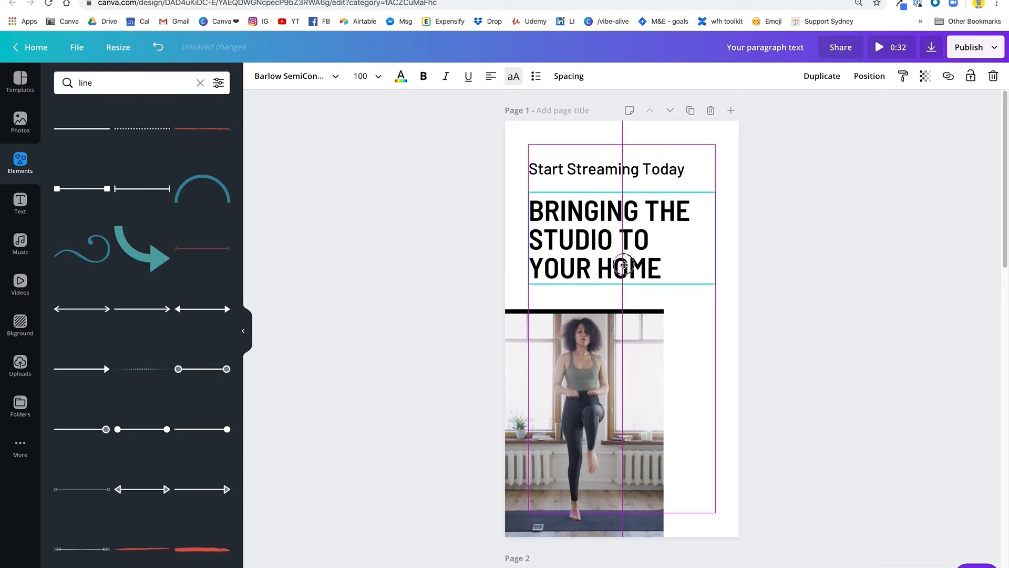
pyautogui.click(879, 297)
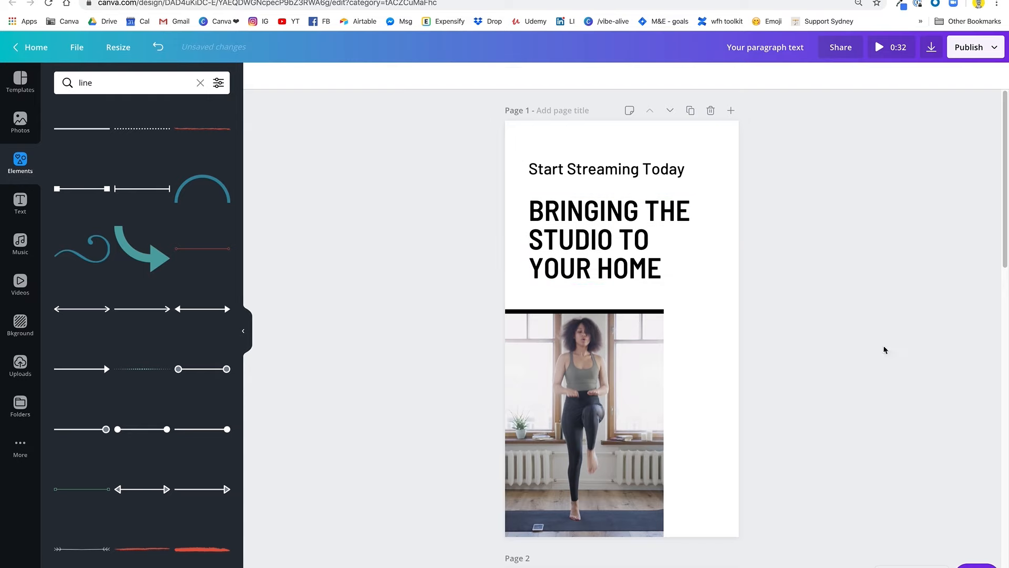
# Set page 1's background to the custom light aqua colour #affdf8
pyautogui.click(722, 318)
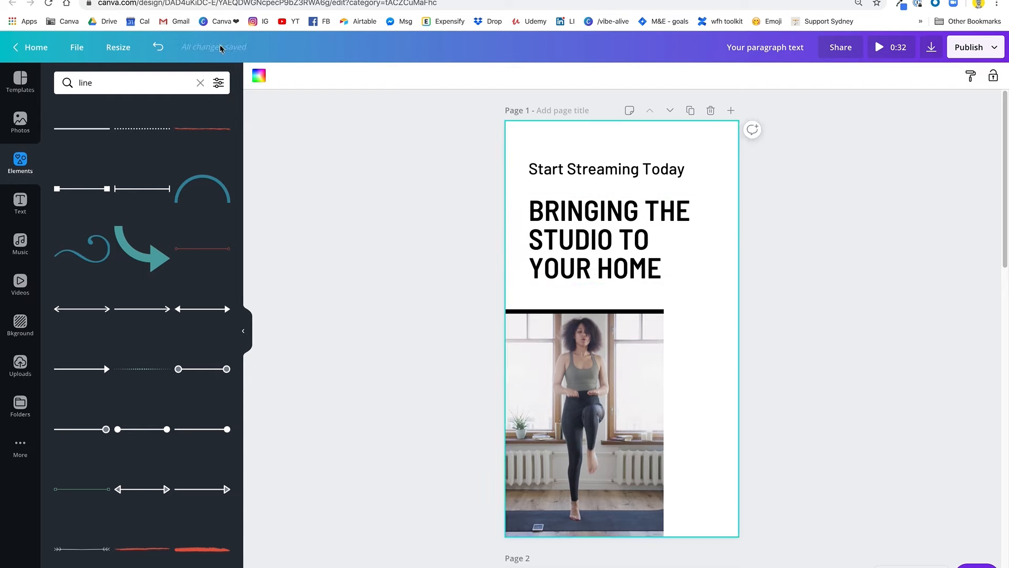
pyautogui.click(259, 77)
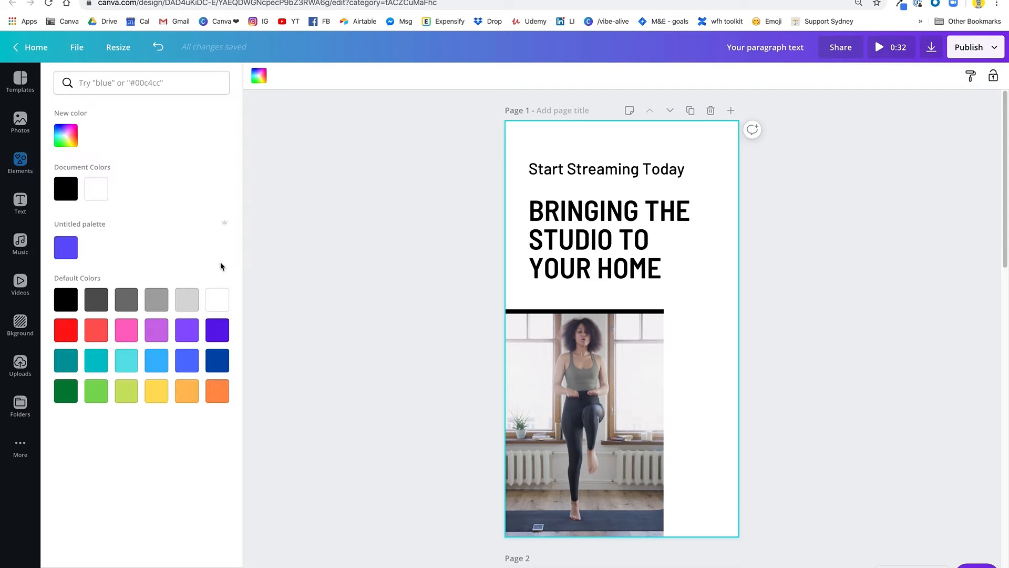
pyautogui.click(65, 141)
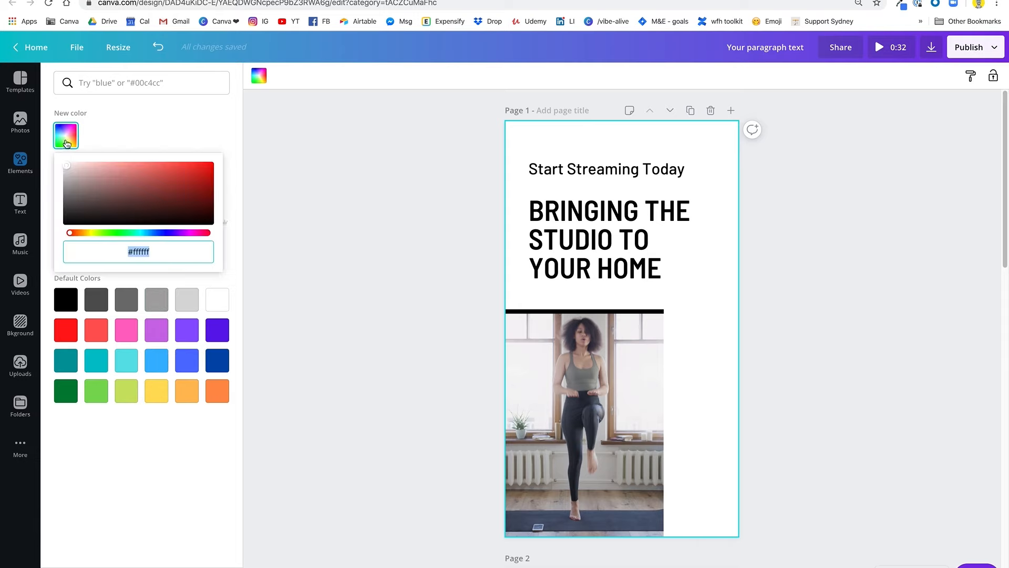
pyautogui.moveTo(143, 235)
pyautogui.mouseDown()
pyautogui.moveTo(125, 233)
pyautogui.moveTo(137, 232)
pyautogui.mouseUp()
pyautogui.moveTo(184, 160); pyautogui.dragTo(216, 153)
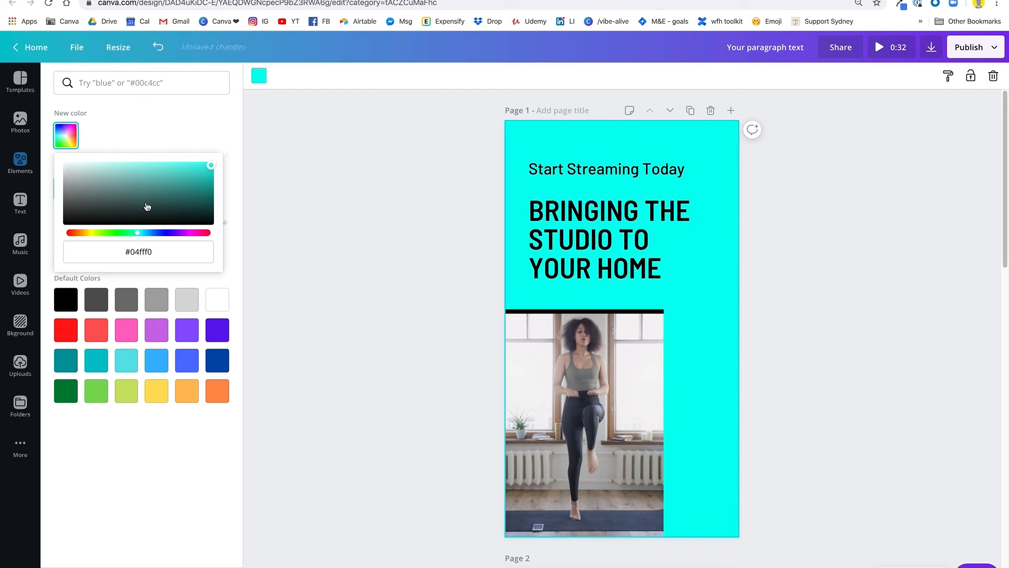
pyautogui.moveTo(210, 164); pyautogui.dragTo(109, 162)
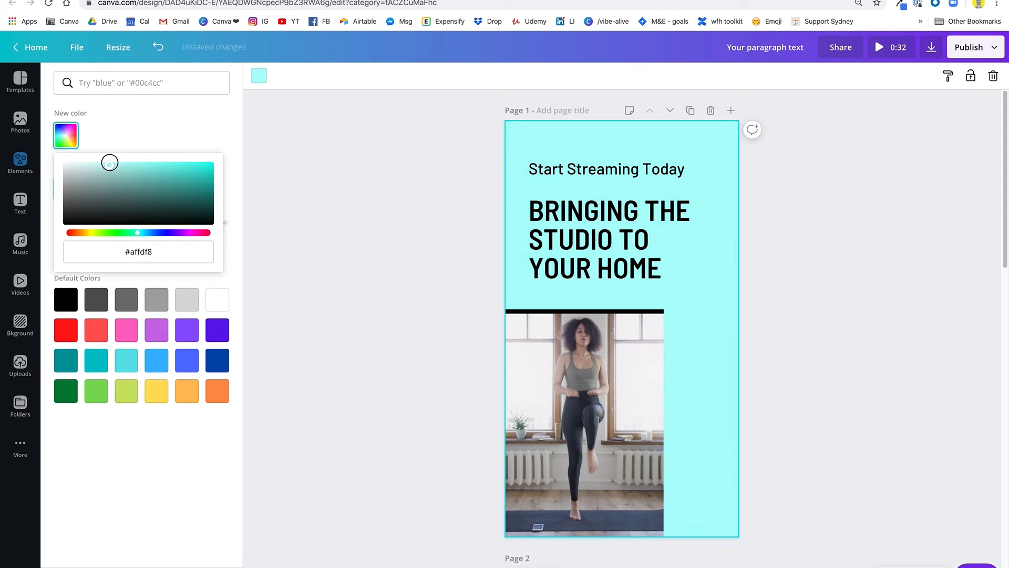
pyautogui.click(341, 212)
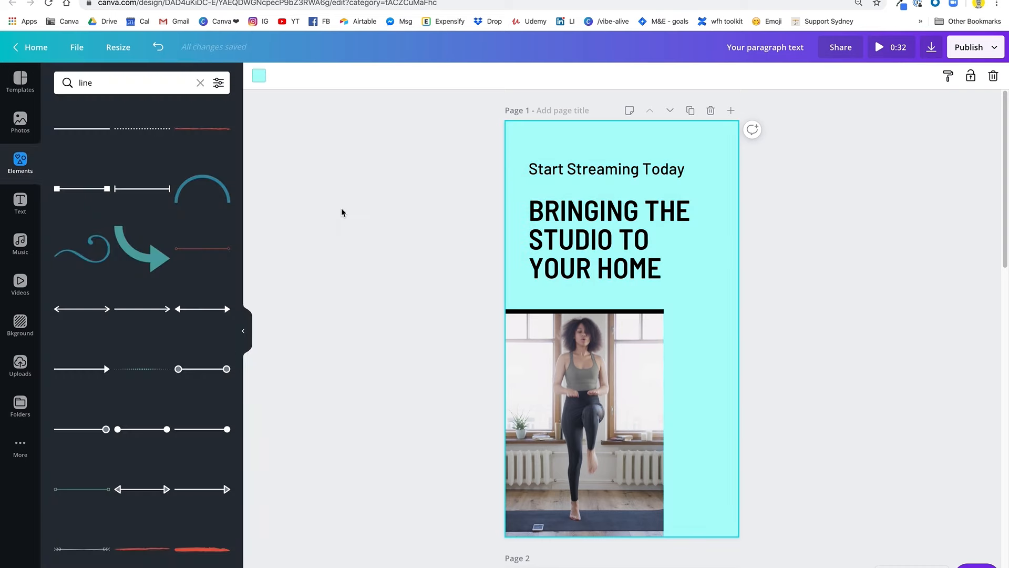
pyautogui.click(887, 340)
# Look over the blank following pages, select page 2, and return to view page 1's layout
pyautogui.scroll(-1, 883, 345)
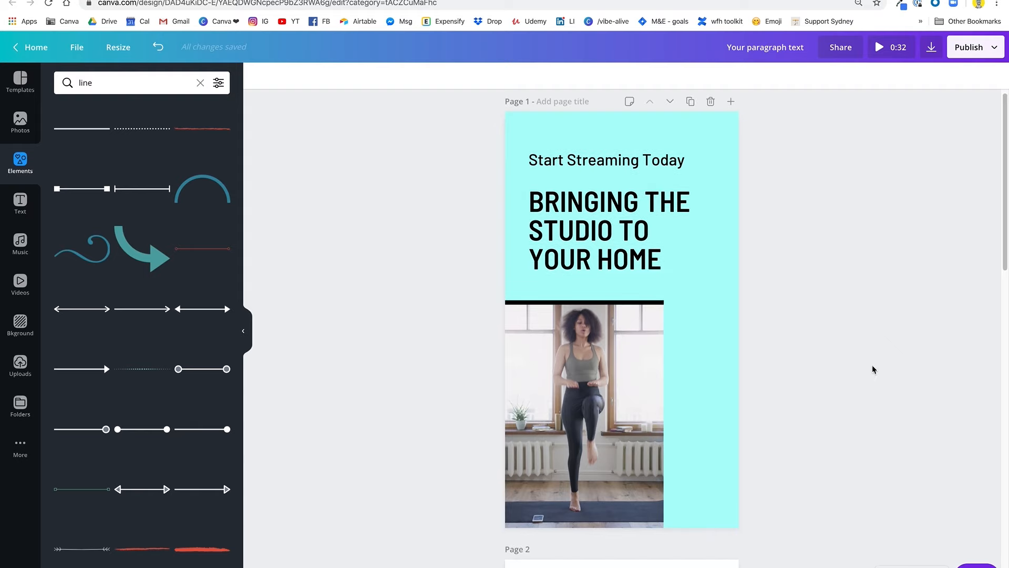
pyautogui.scroll(-7, 872, 366)
pyautogui.scroll(-2, 873, 370)
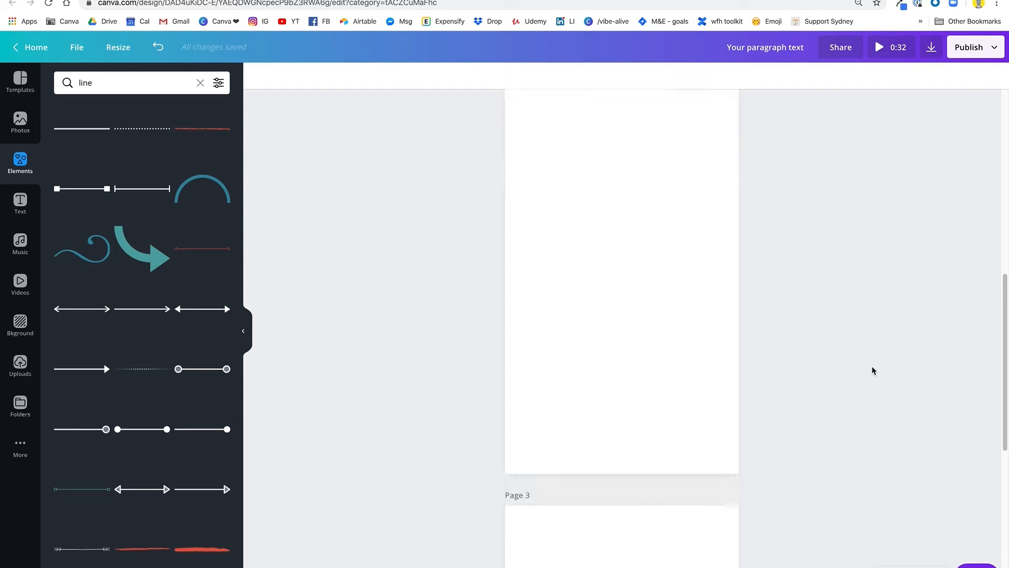
pyautogui.scroll(3, 704, 326)
pyautogui.click(634, 462)
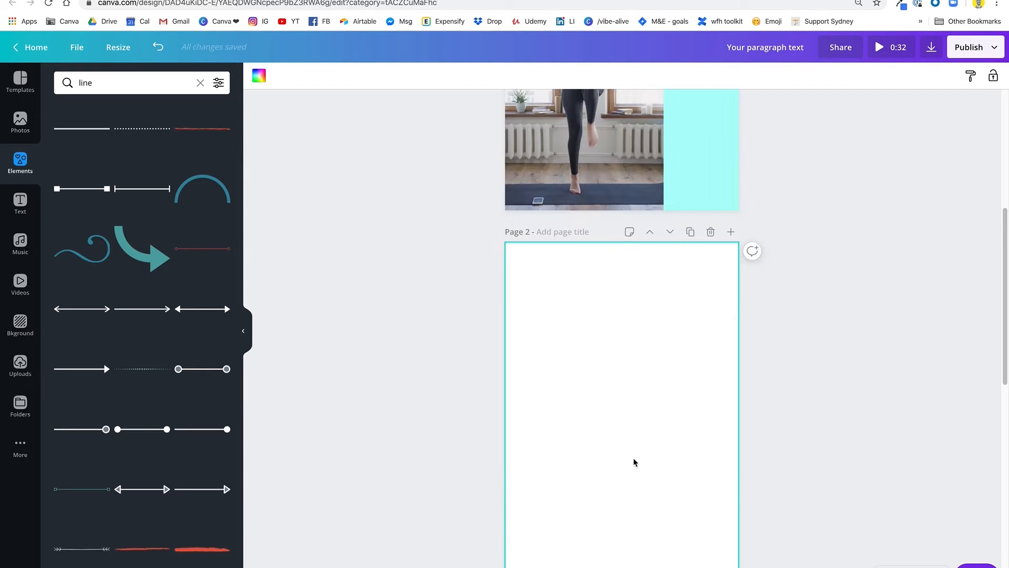
pyautogui.scroll(6, 634, 461)
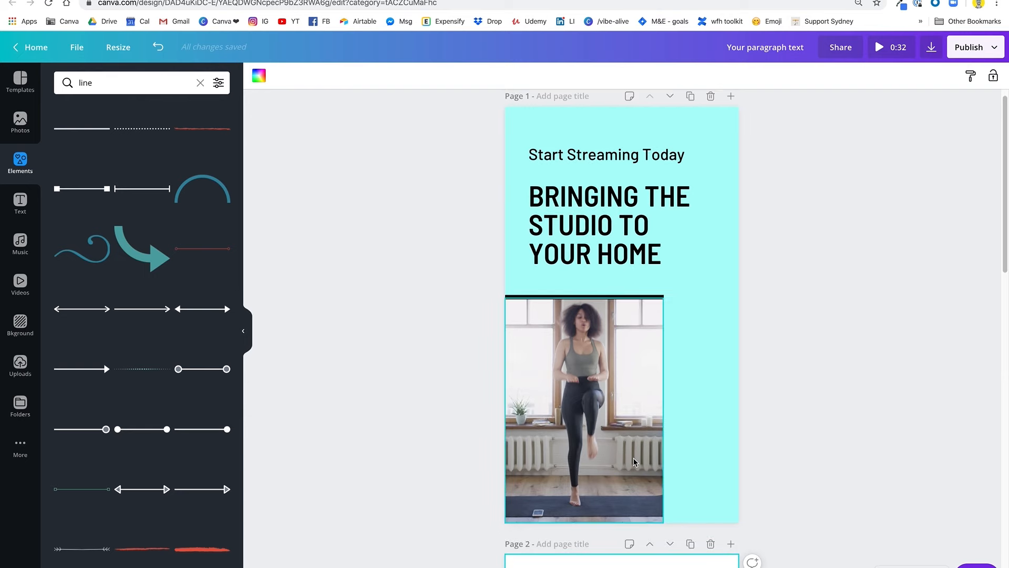
# Duplicate page 1's "Bringing the studio to your home" headline and place the copy near the top of page 2
pyautogui.scroll(-3, 633, 460)
pyautogui.scroll(3, 633, 462)
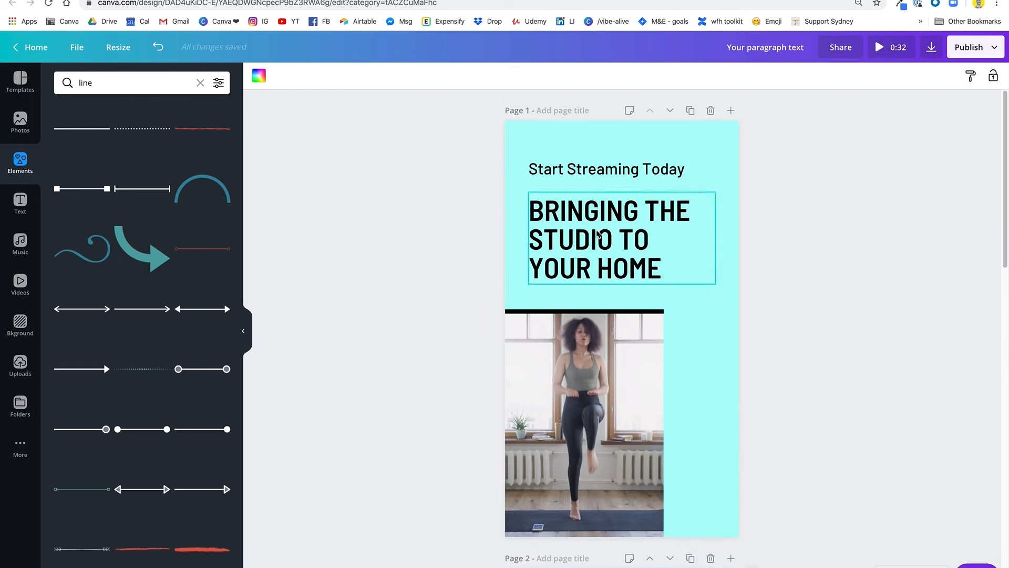
pyautogui.click(598, 238)
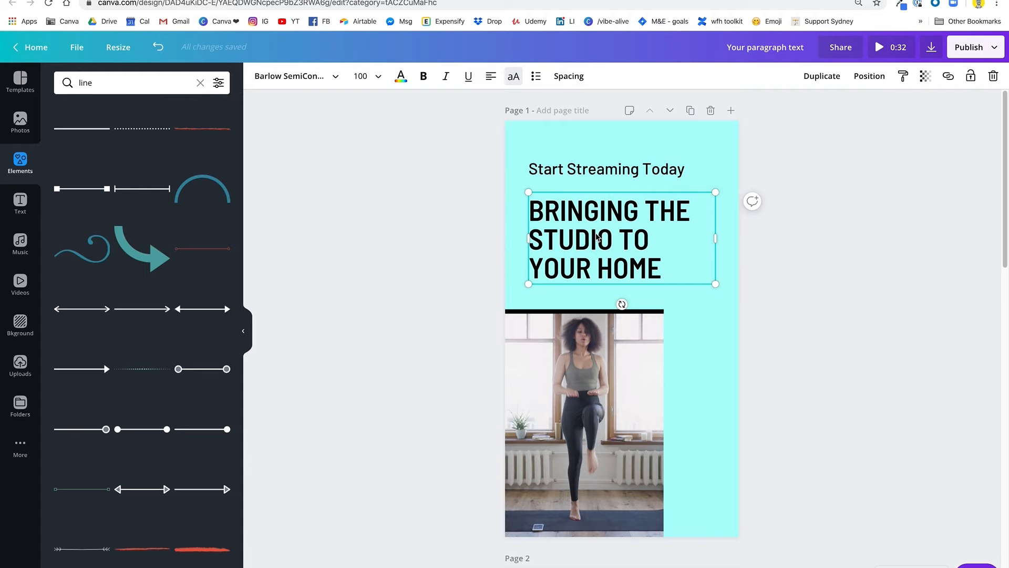
pyautogui.click(815, 77)
pyautogui.scroll(-1, 736, 184)
pyautogui.moveTo(647, 224); pyautogui.dragTo(626, 567)
pyautogui.scroll(-3, 834, 373)
pyautogui.scroll(-3, 833, 372)
pyautogui.moveTo(580, 295); pyautogui.dragTo(598, 312)
# Replace the page 2 headline with "EASY AT HOME WORKOUT ROUTINE" and widen its text box slightly
pyautogui.doubleClick(597, 312)
pyautogui.click(671, 324)
pyautogui.moveTo(671, 324); pyautogui.dragTo(536, 271)
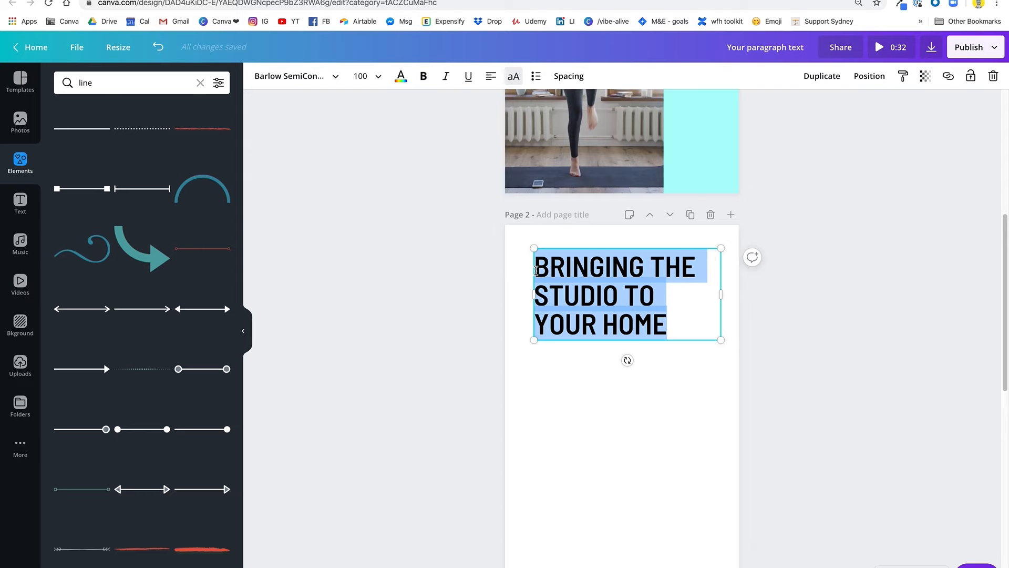
pyautogui.write('EASY')
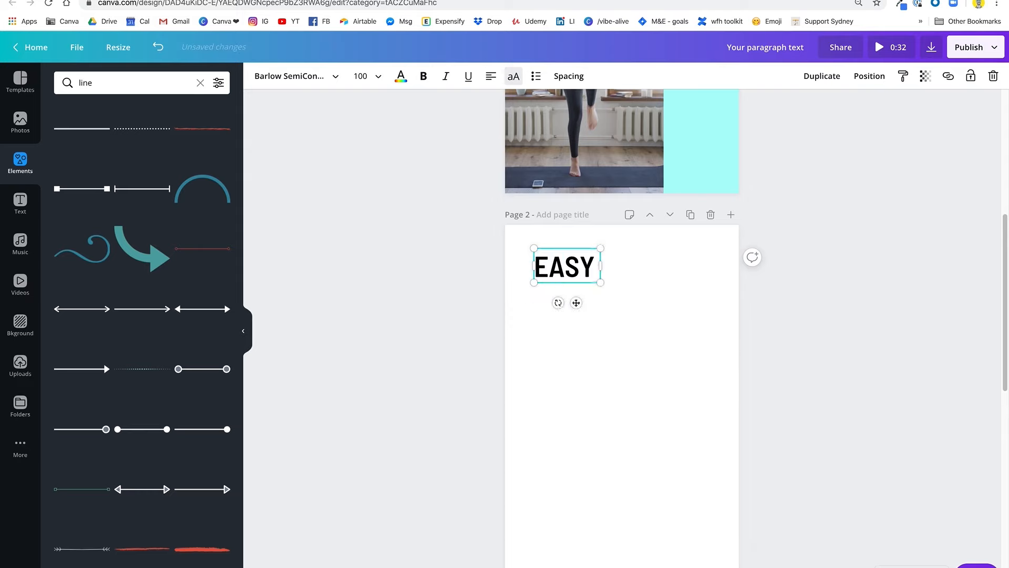
pyautogui.write(' AT HOME WORKH')
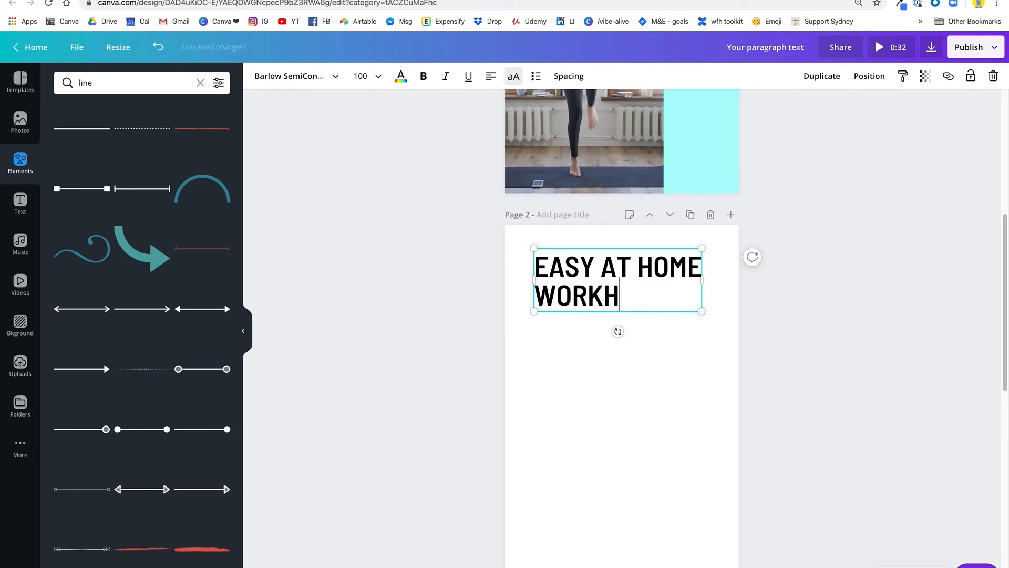
pyautogui.press('BackSpace')
pyautogui.write('OUT')
pyautogui.press('Return')
pyautogui.write('ROU')
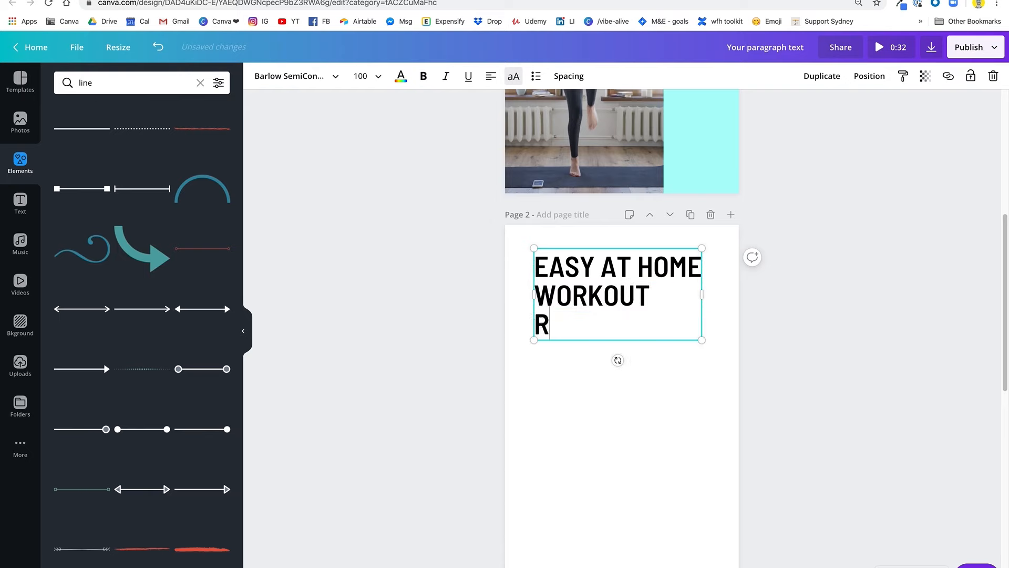
pyautogui.write('TINE')
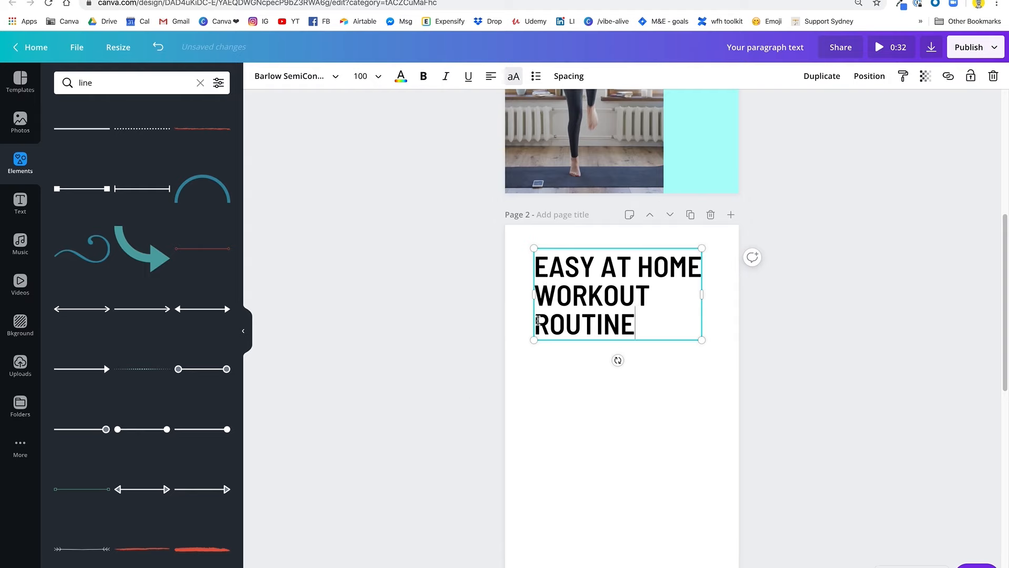
pyautogui.moveTo(702, 294); pyautogui.dragTo(716, 295)
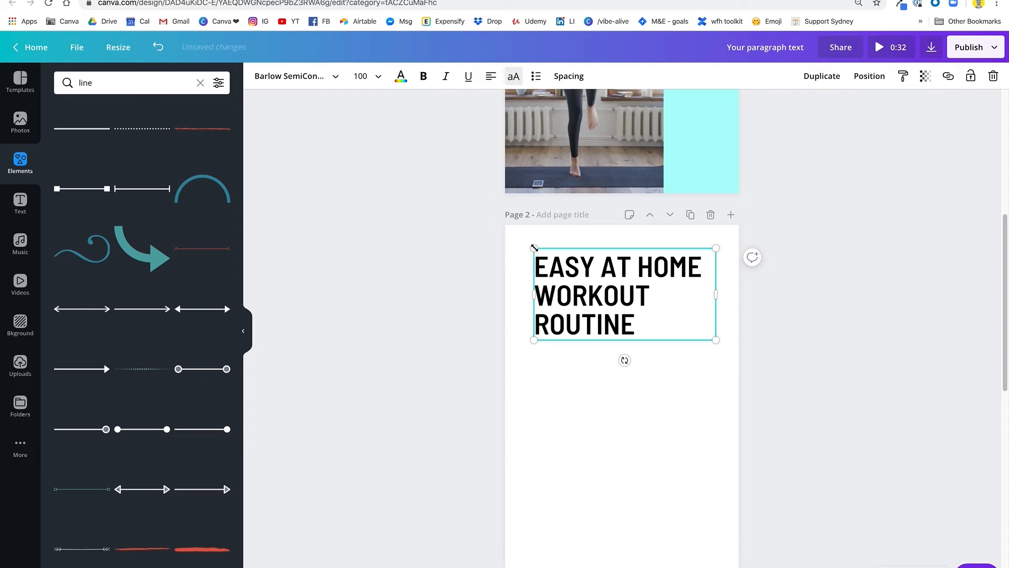
# Set the page 2 headline's font size to 80 and align it with the page's left margin
pyautogui.moveTo(662, 326); pyautogui.dragTo(521, 271)
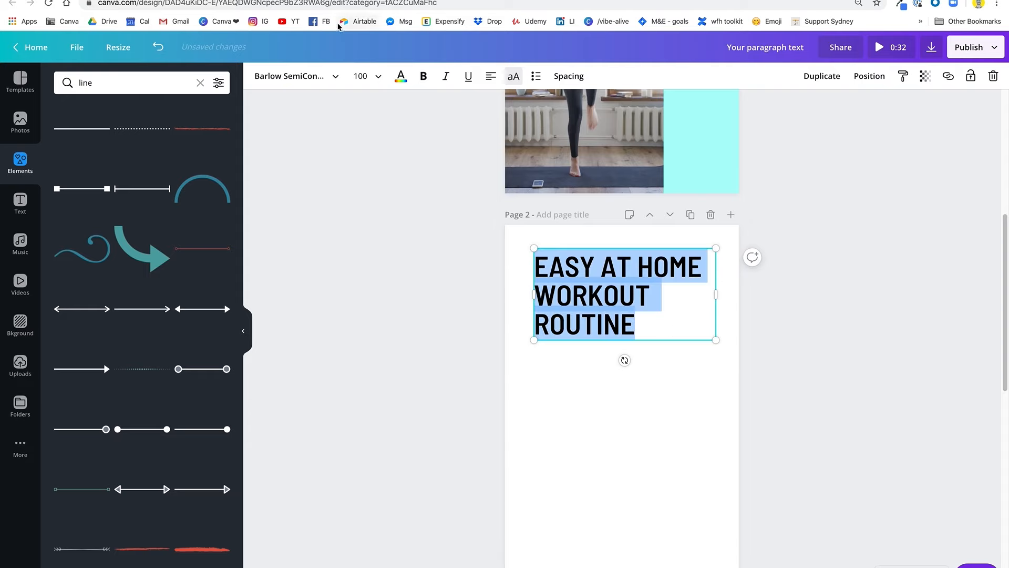
pyautogui.click(358, 76)
pyautogui.write('80')
pyautogui.press('Return')
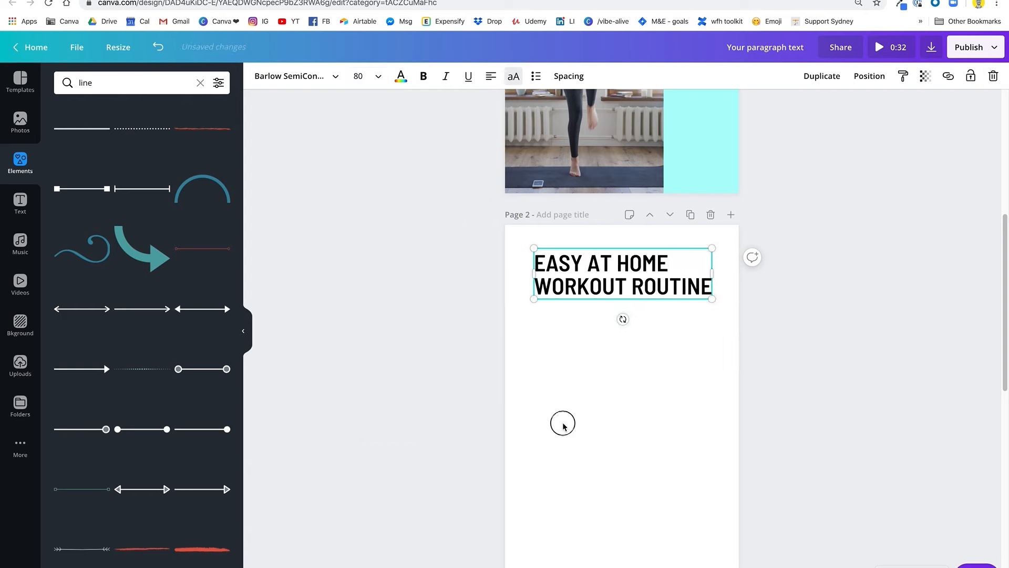
pyautogui.moveTo(600, 287); pyautogui.dragTo(599, 290)
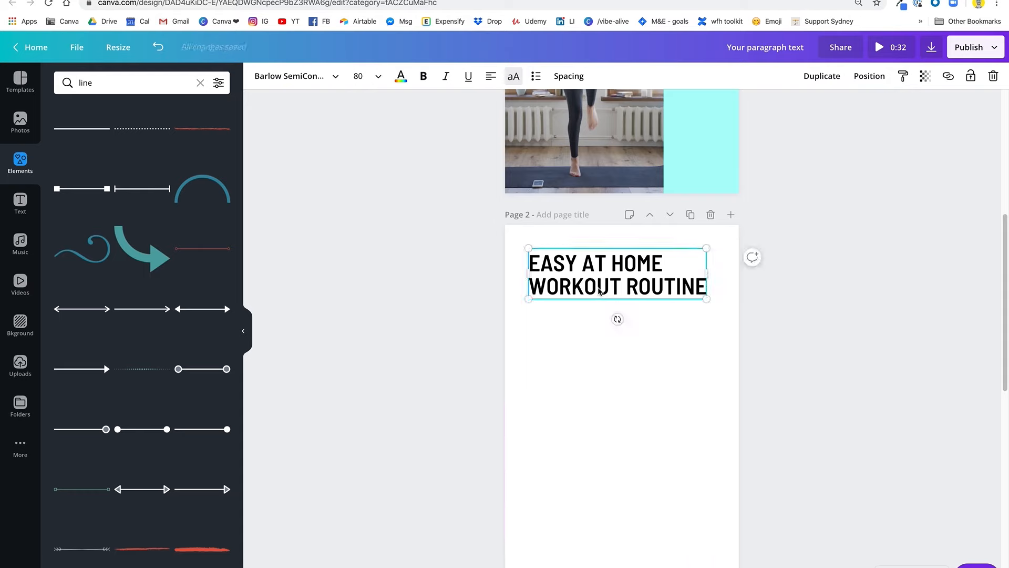
# Copy the "Start Streaming Today" text from page 1 onto page 2 and place it below the headline
pyautogui.scroll(6, 597, 400)
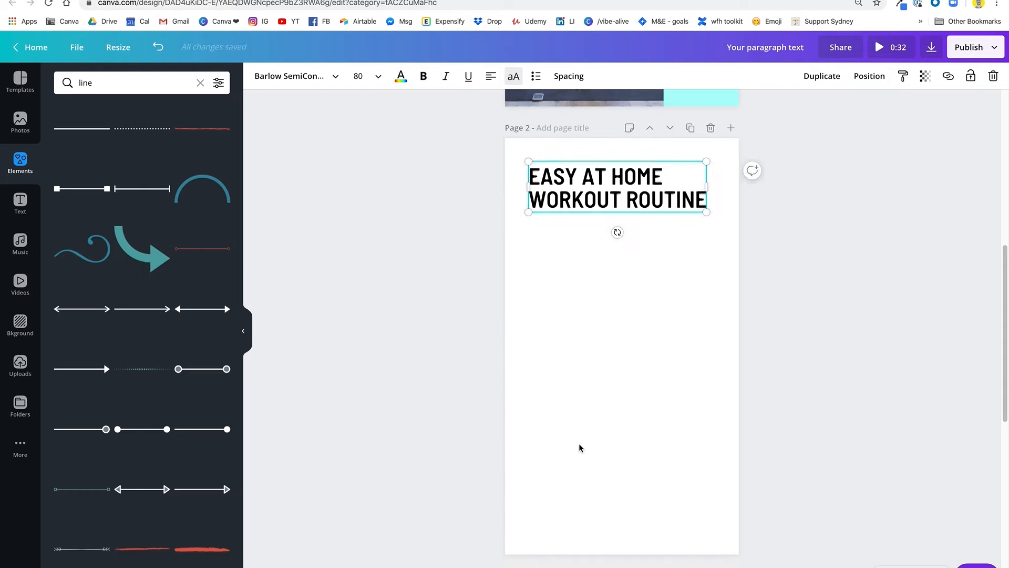
pyautogui.scroll(-6, 577, 257)
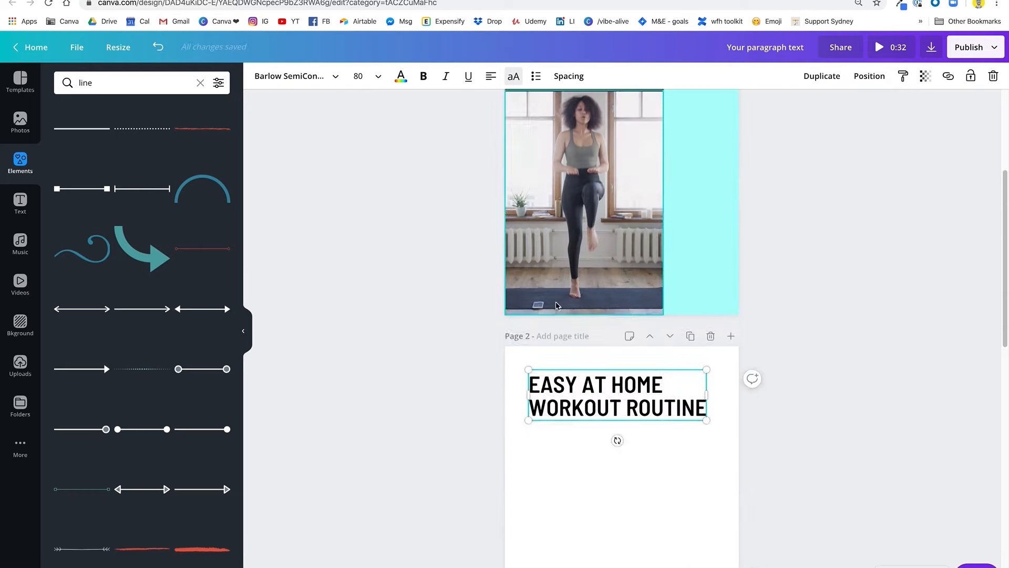
pyautogui.scroll(-2, 564, 362)
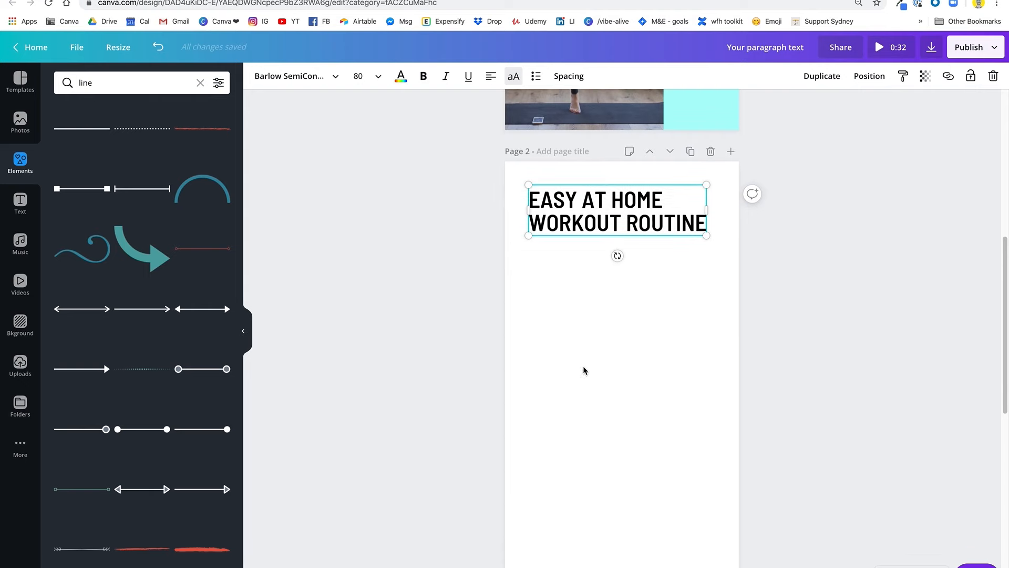
pyautogui.click(583, 374)
pyautogui.scroll(8, 583, 386)
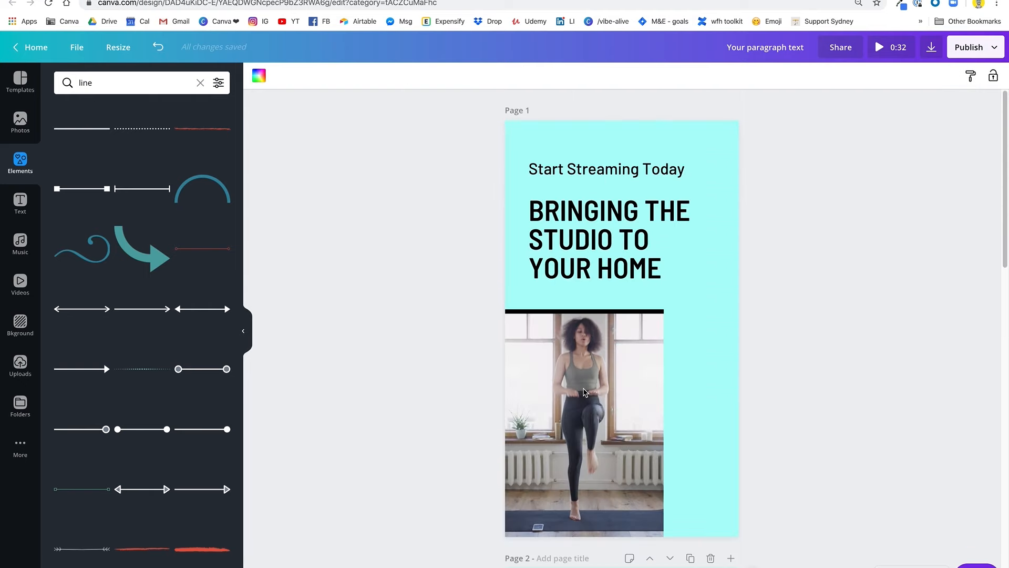
pyautogui.click(627, 166)
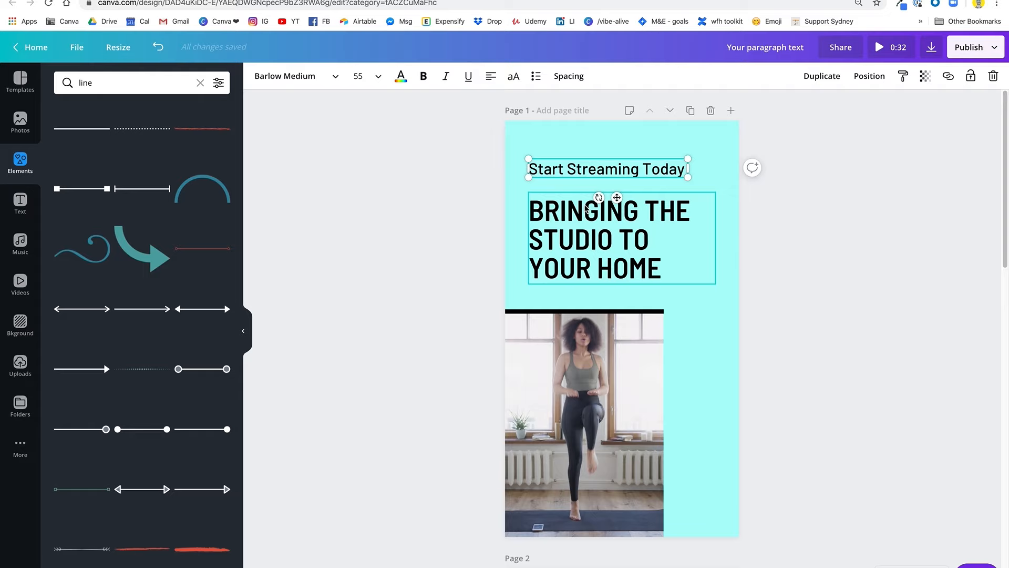
pyautogui.scroll(-10, 647, 326)
pyautogui.scroll(1, 620, 284)
pyautogui.scroll(-2, 583, 315)
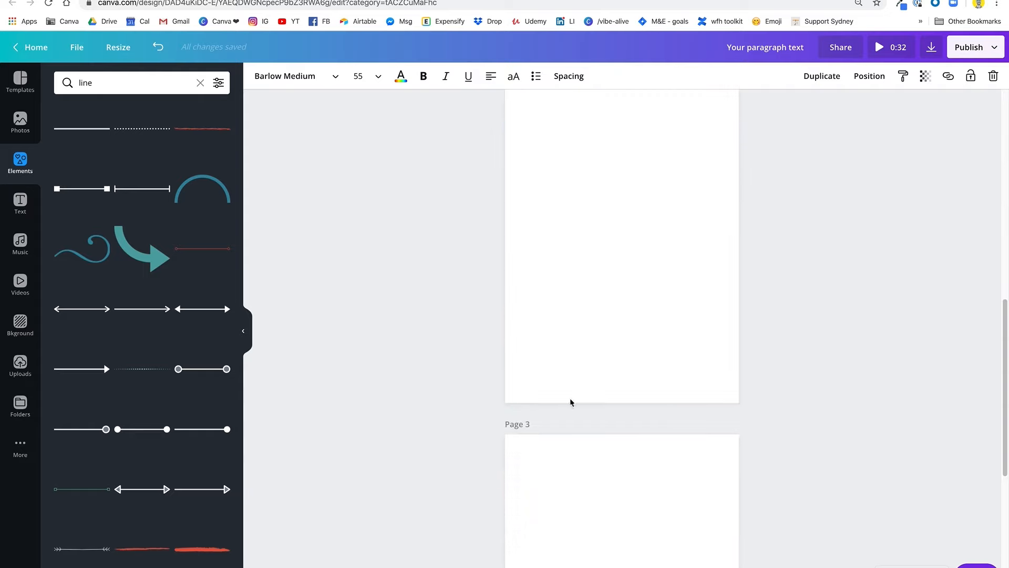
pyautogui.scroll(3, 573, 378)
pyautogui.click(586, 340)
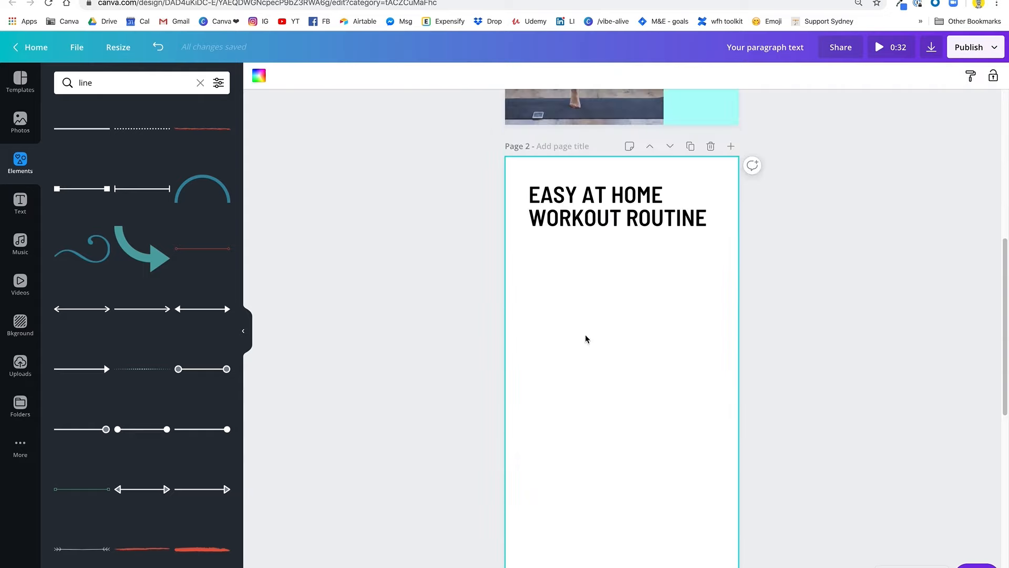
pyautogui.write('Start Streaming Today')
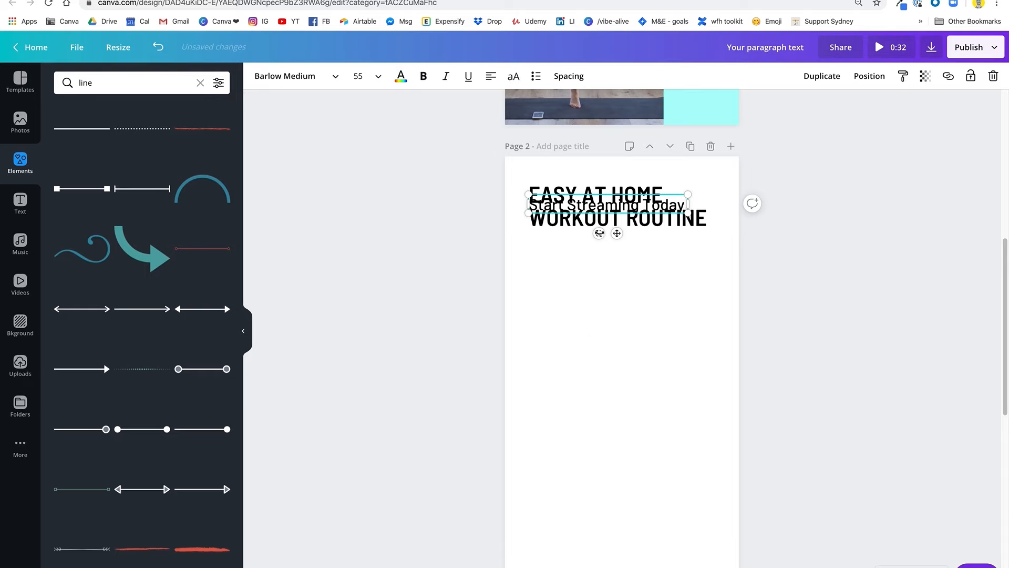
pyautogui.moveTo(618, 233); pyautogui.dragTo(617, 303)
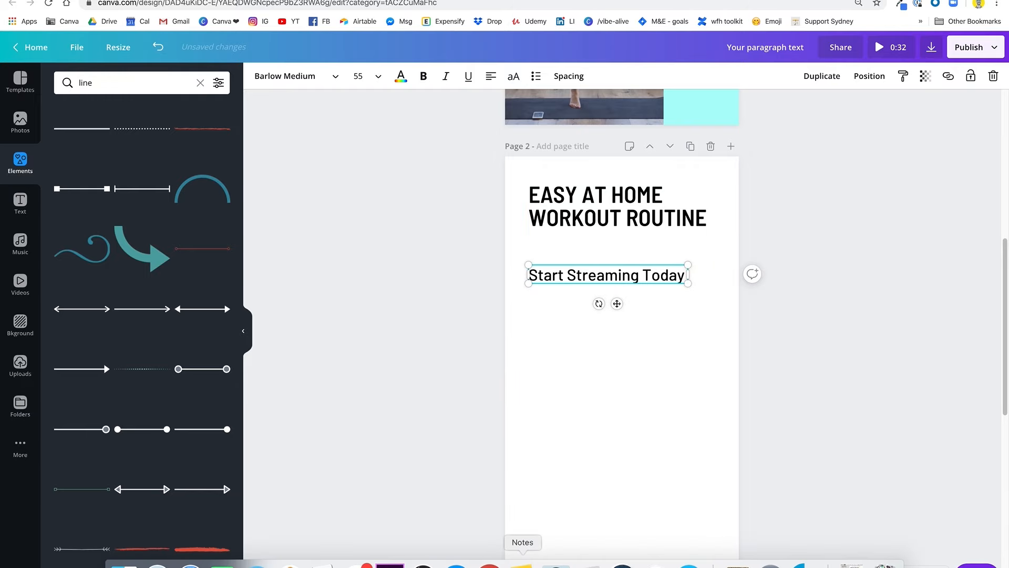
# Switch to Notes and copy the Workout Routine lines from "3 Rounds" to "5 Hand Release Push Ups"
pyautogui.click(523, 564)
pyautogui.doubleClick(525, 181)
pyautogui.moveTo(593, 180); pyautogui.dragTo(470, 146)
pyautogui.press('super+c')
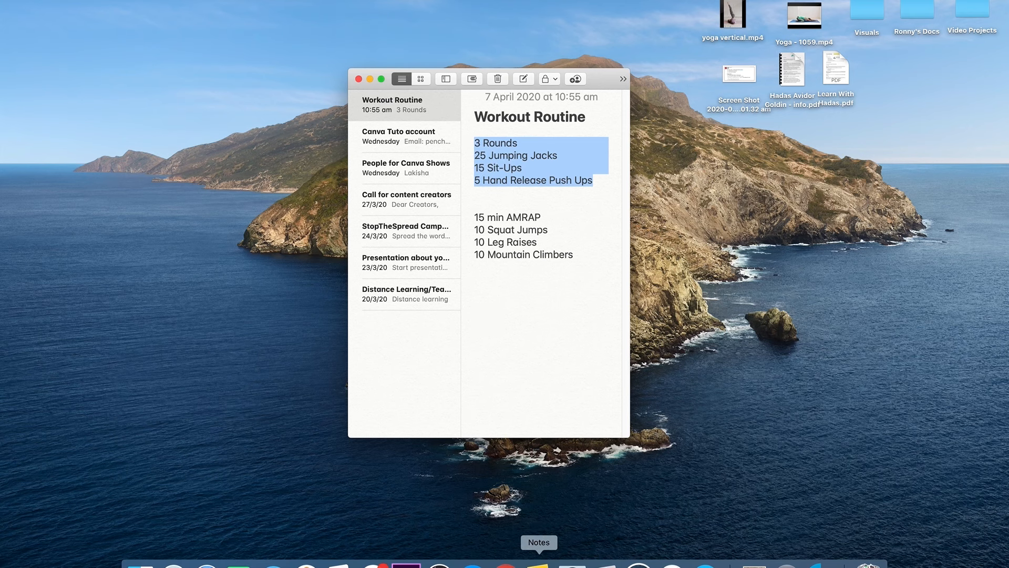
# Return to Canva and replace page 2's "Start Streaming Today" text with the copied workout lines
pyautogui.click(505, 564)
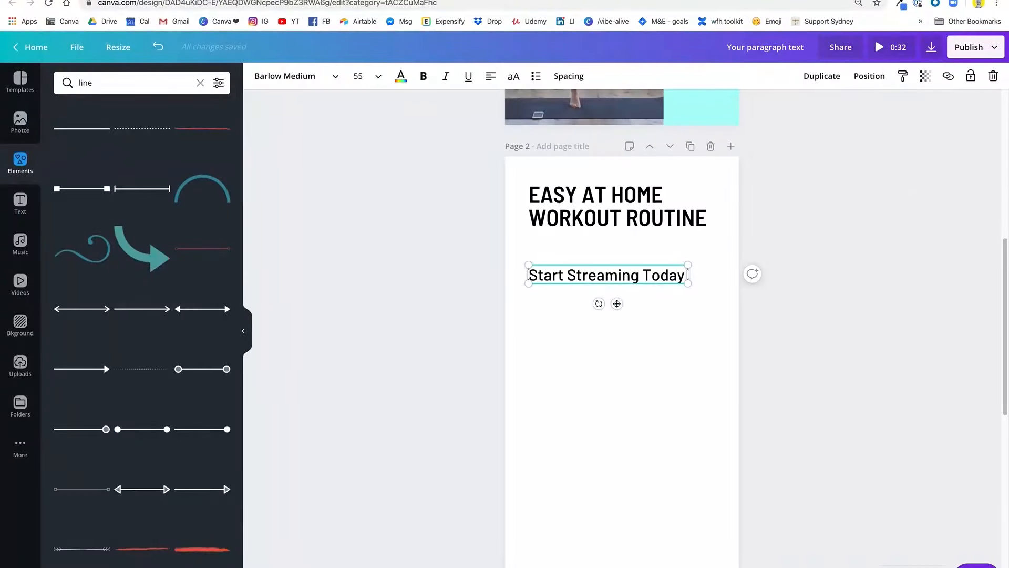
pyautogui.doubleClick(574, 276)
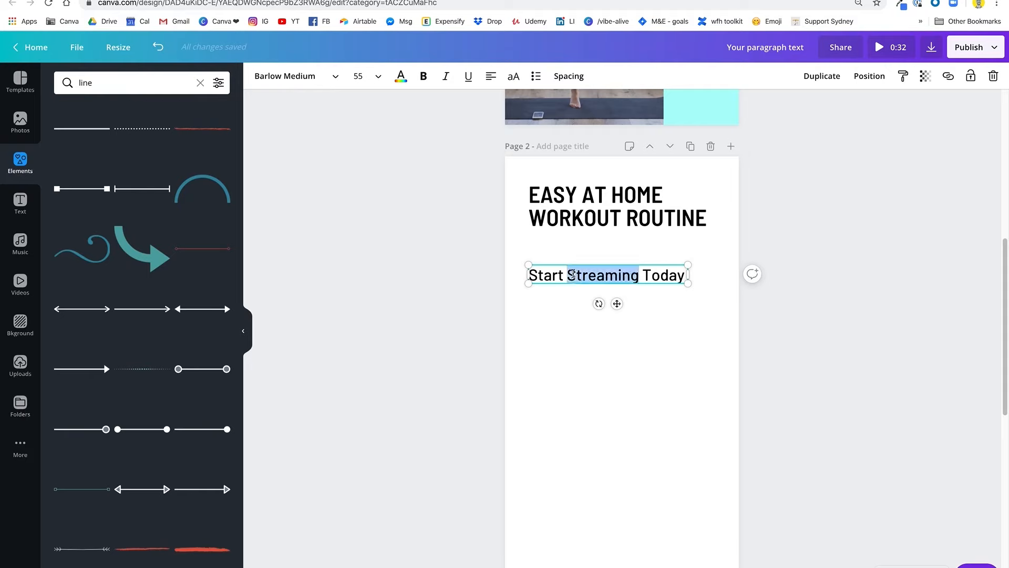
pyautogui.tripleClick(573, 274)
pyautogui.press('super+v')
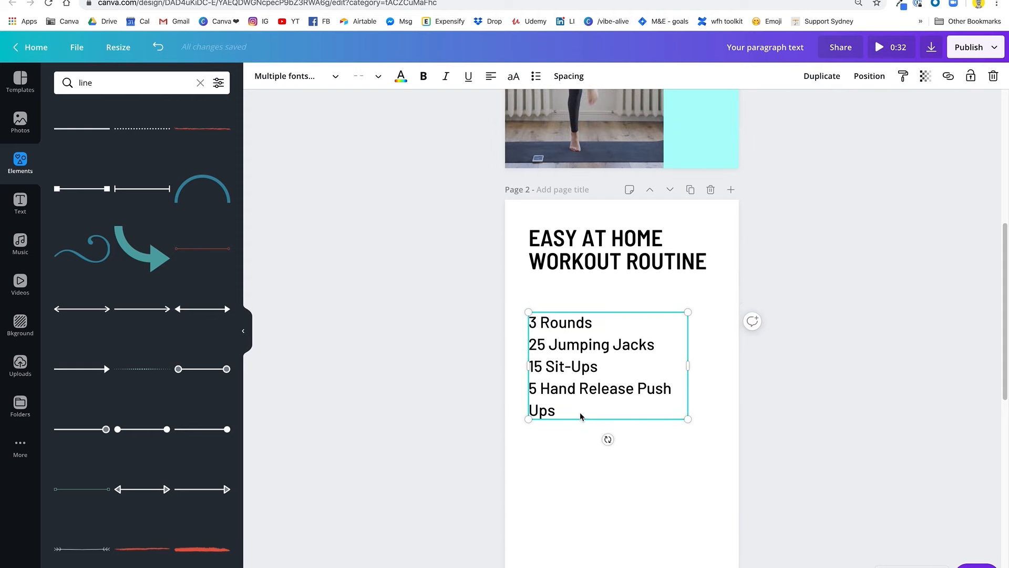
# Set the workout list's line height to 1.2 and nudge the list slightly up
pyautogui.click(567, 415)
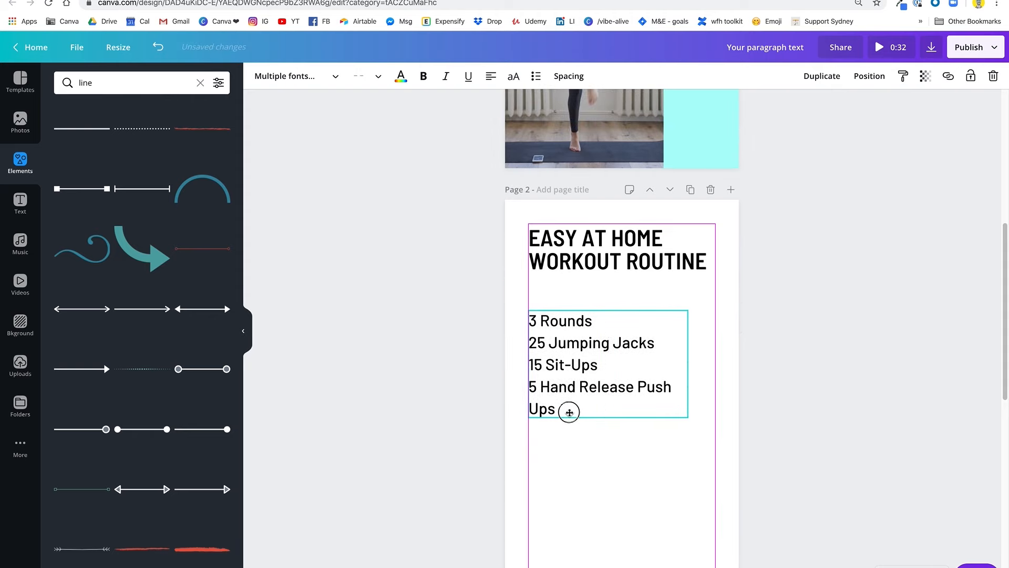
pyautogui.hotkey('ctrl', 'a')
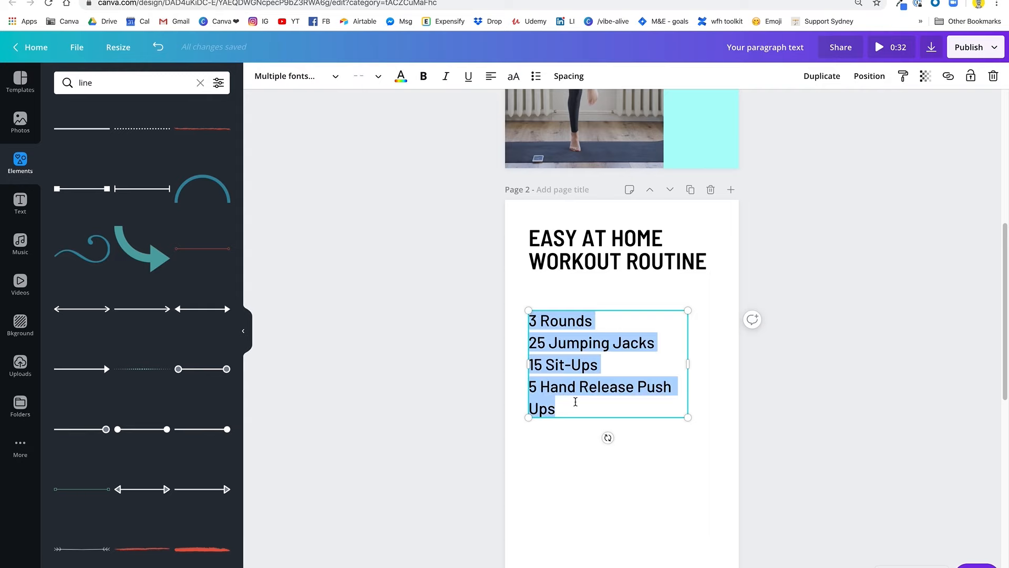
pyautogui.click(577, 81)
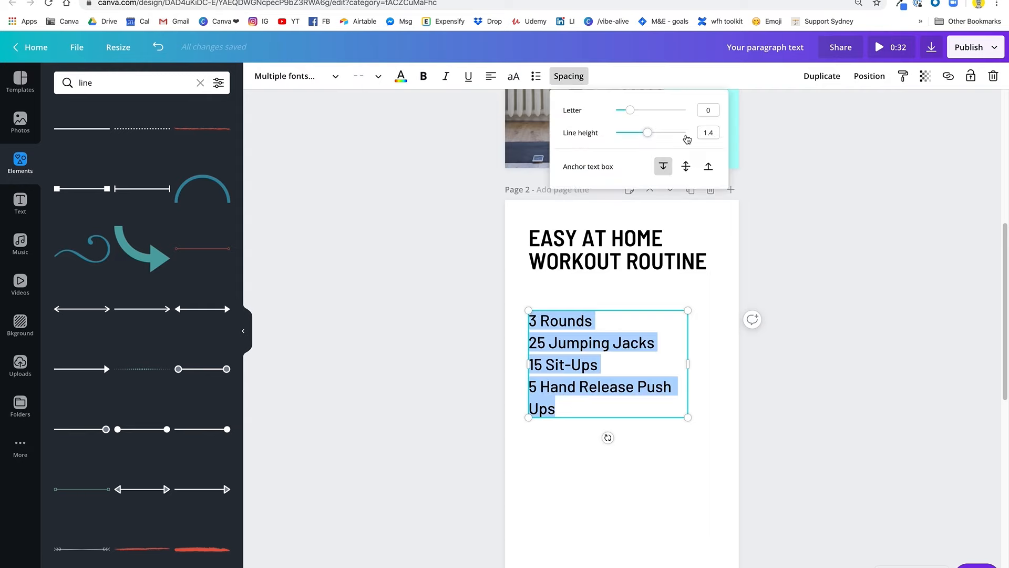
pyautogui.moveTo(649, 134); pyautogui.dragTo(639, 137)
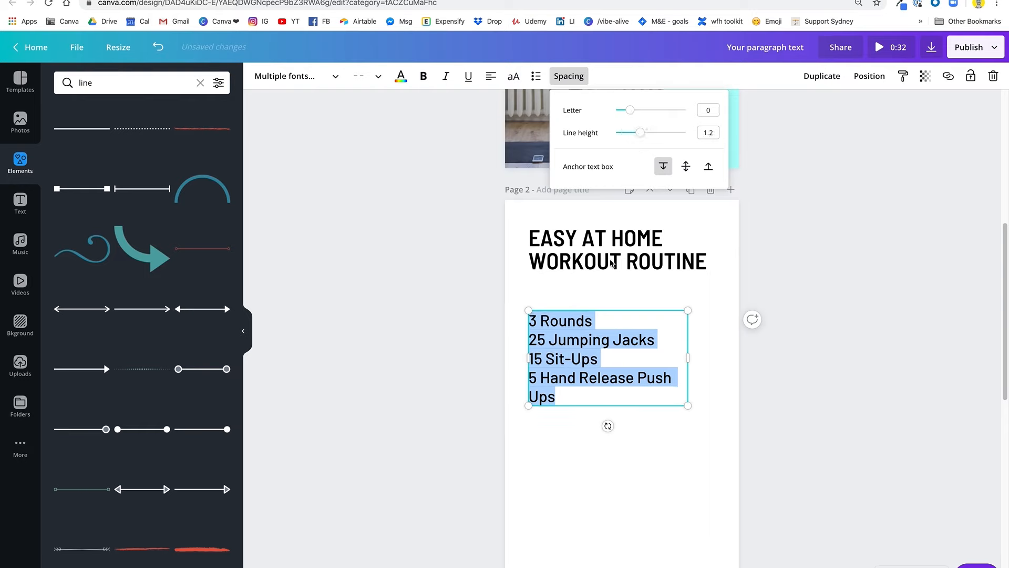
pyautogui.click(613, 511)
pyautogui.click(618, 386)
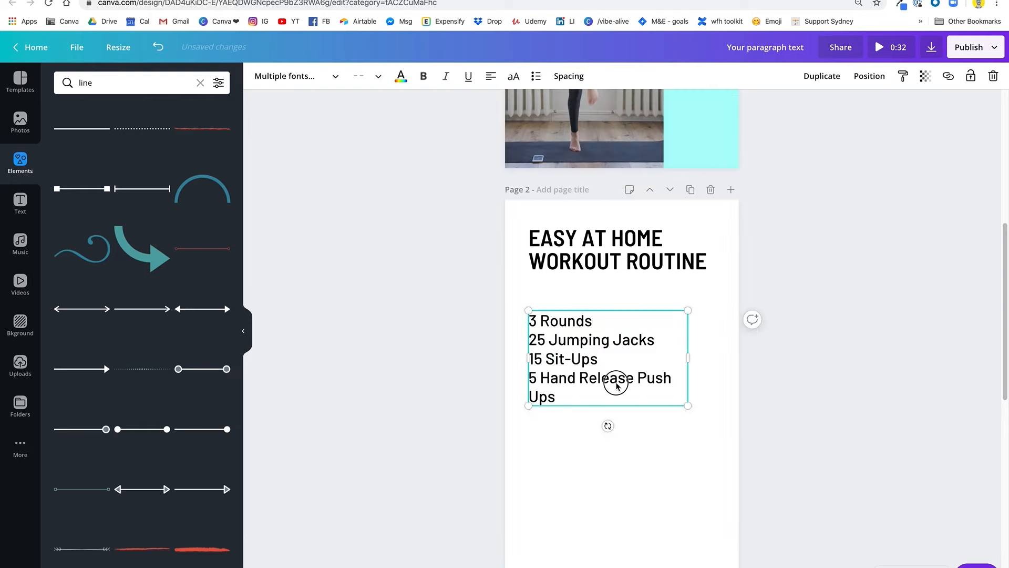
pyautogui.moveTo(618, 385); pyautogui.dragTo(618, 383)
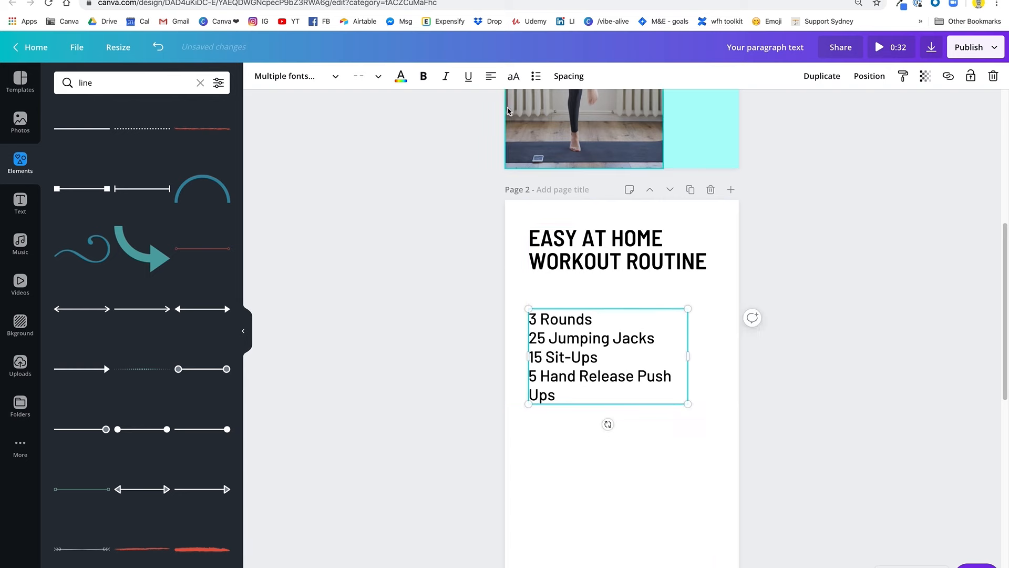
# Try bulleted formatting on the workout list and switch it back off
pyautogui.click(534, 78)
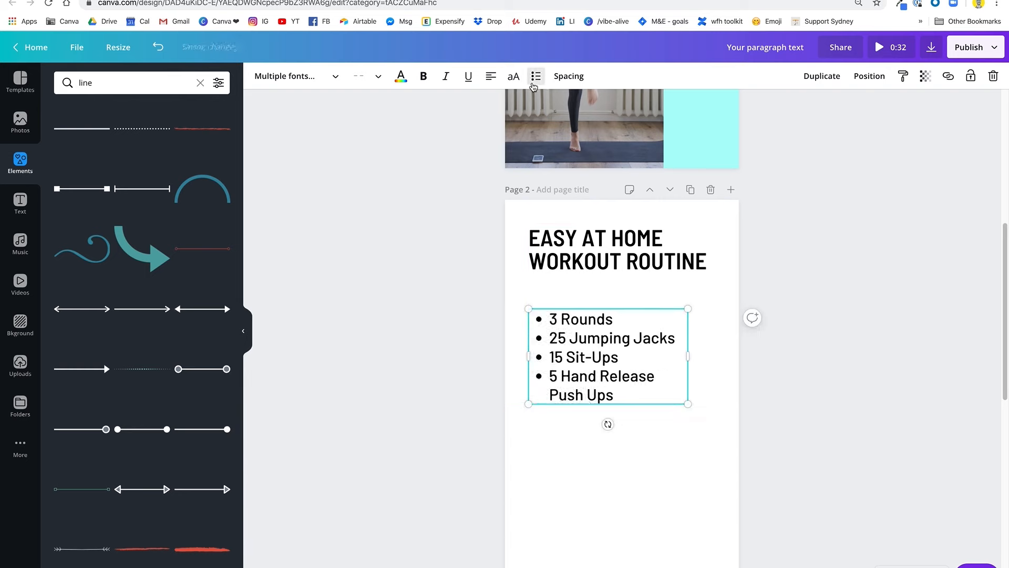
pyautogui.click(534, 78)
pyautogui.click(534, 77)
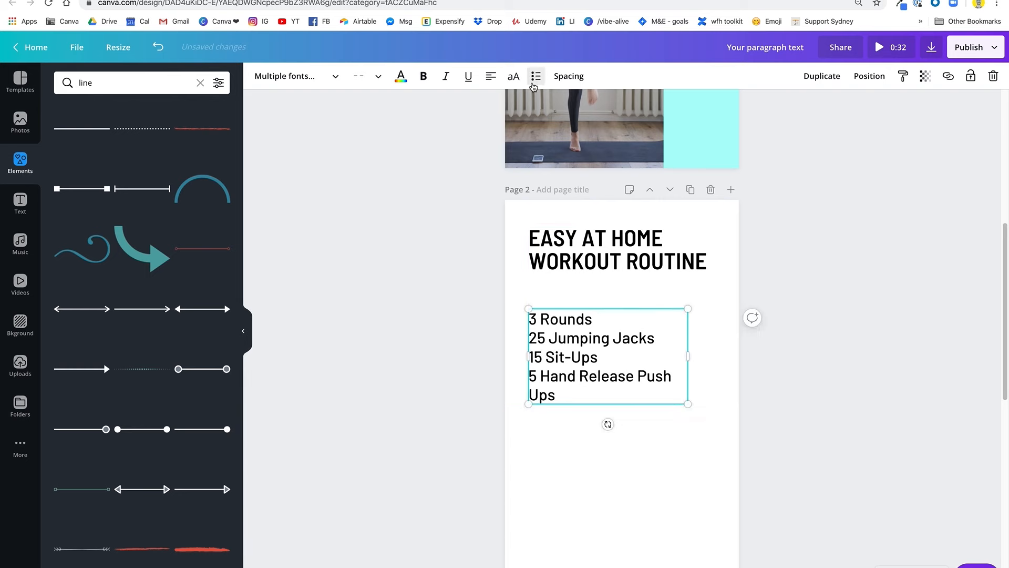
# Move the workout list up closer beneath the page 2 headline and nudge the headline slightly up
pyautogui.scroll(-1, 614, 478)
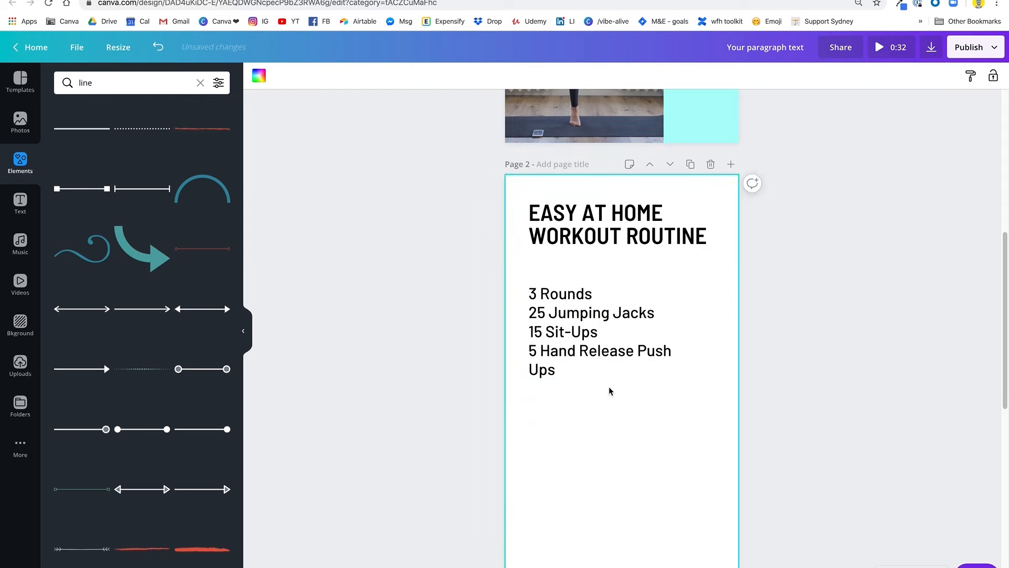
pyautogui.click(599, 335)
pyautogui.moveTo(599, 336); pyautogui.dragTo(598, 324)
pyautogui.scroll(-1, 573, 507)
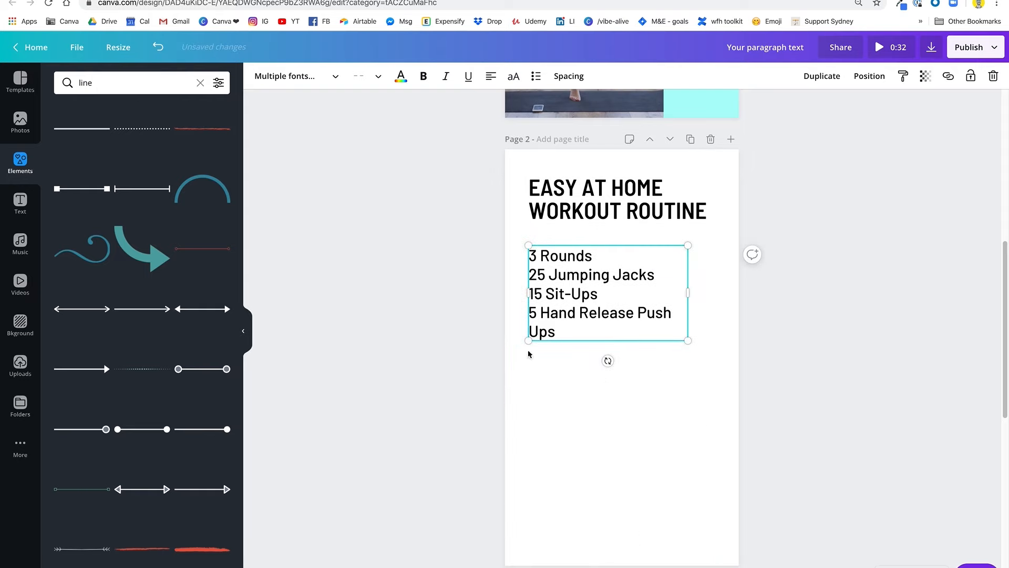
pyautogui.moveTo(562, 275); pyautogui.dragTo(562, 271)
pyautogui.click(580, 190)
pyautogui.moveTo(579, 190); pyautogui.dragTo(551, 194)
# Duplicate the workout list into the lower part of page 2 and centre-align the copy's text
pyautogui.click(558, 271)
pyautogui.moveTo(558, 271); pyautogui.dragTo(593, 462)
pyautogui.click(831, 85)
pyautogui.click(492, 79)
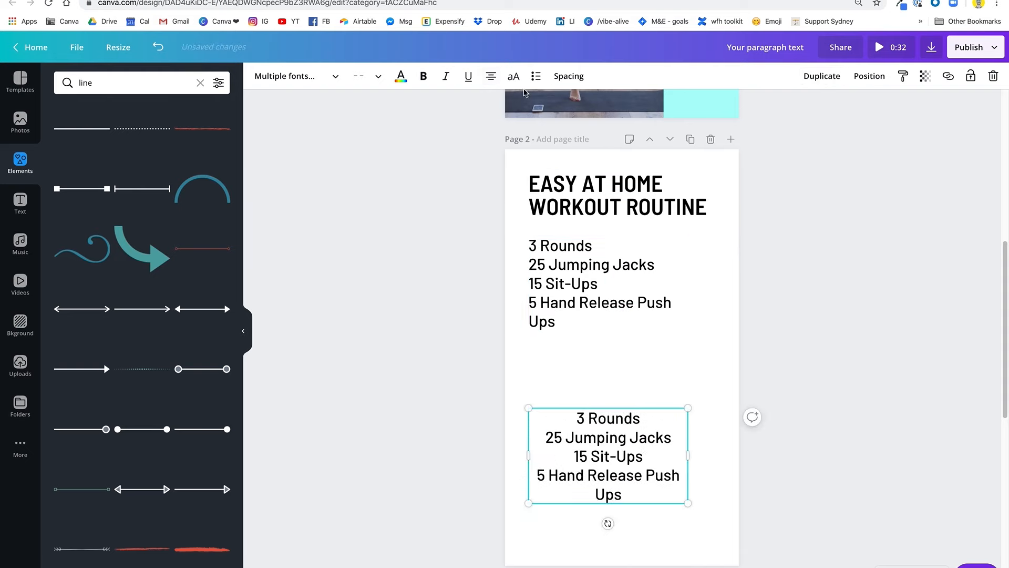
# Right-align the duplicated workout list's text and move the list down towards page 2's lower right corner
pyautogui.click(491, 78)
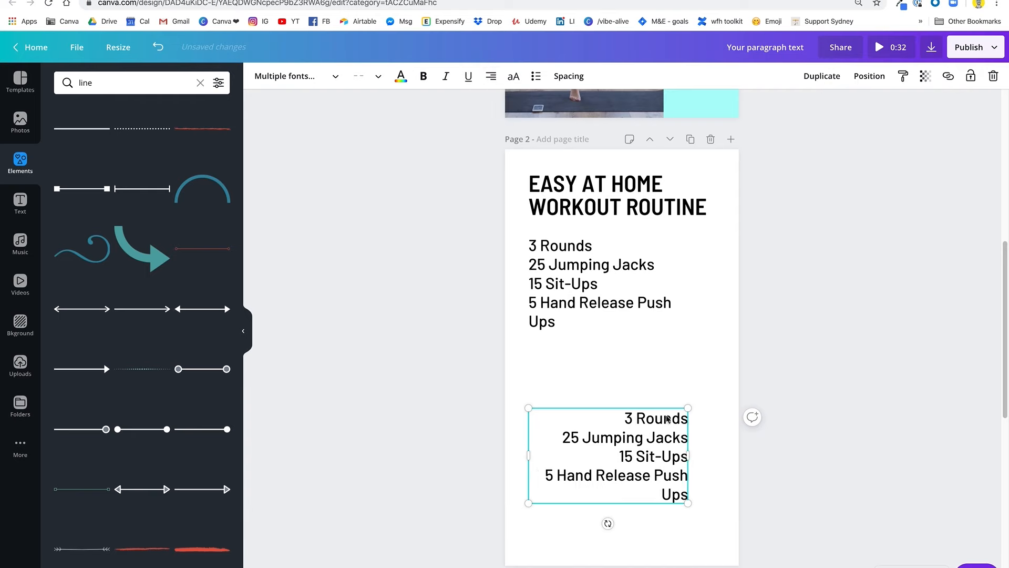
pyautogui.moveTo(673, 438); pyautogui.dragTo(690, 472)
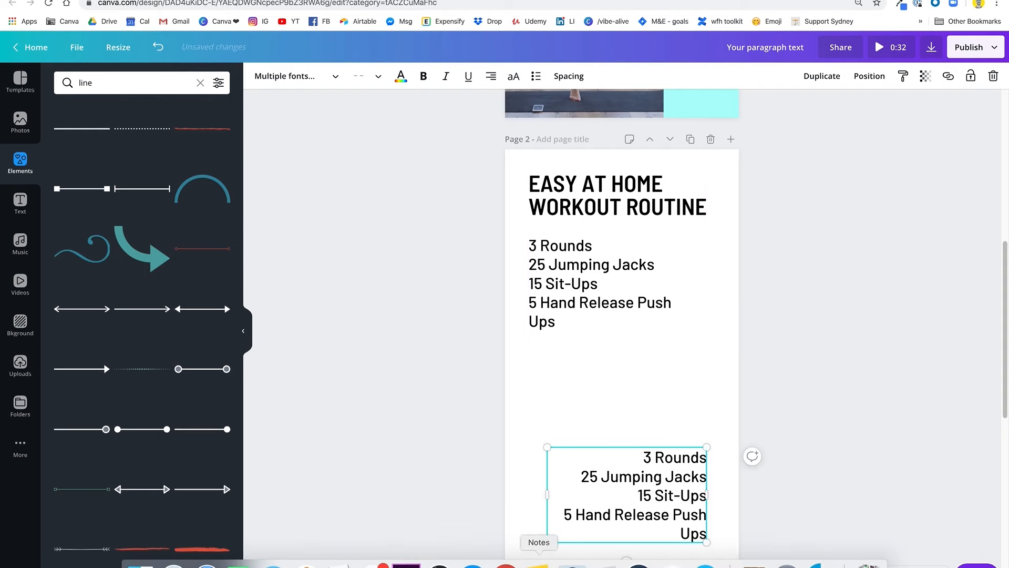
# Switch to Notes, copy the "15 min AMRAP" block from the Workout Routine note and replace the duplicated list's text in Canva with it
pyautogui.click(537, 558)
pyautogui.click(549, 230)
pyautogui.moveTo(574, 254); pyautogui.dragTo(459, 218)
pyautogui.press('super+c')
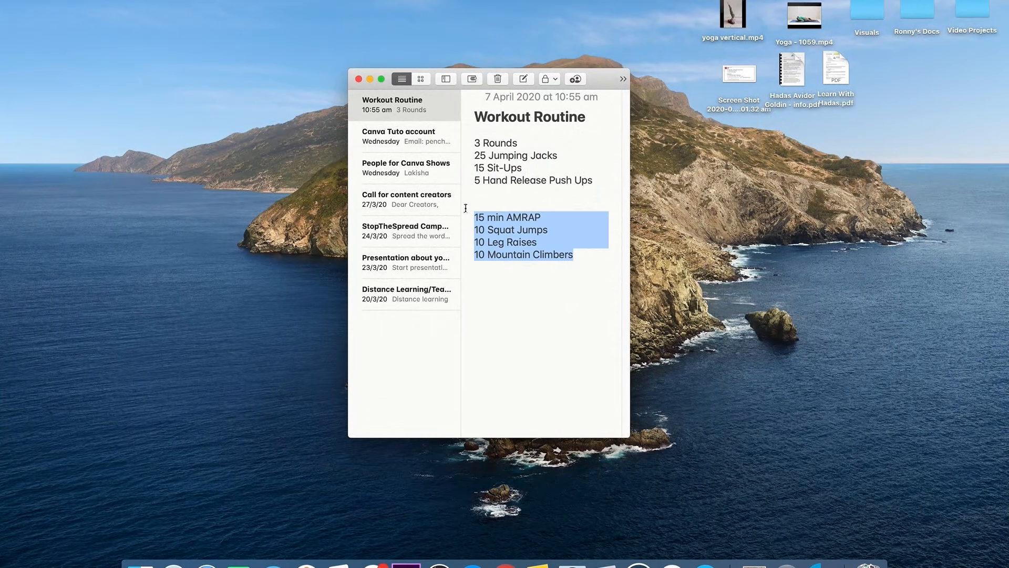
pyautogui.click(505, 559)
pyautogui.doubleClick(636, 488)
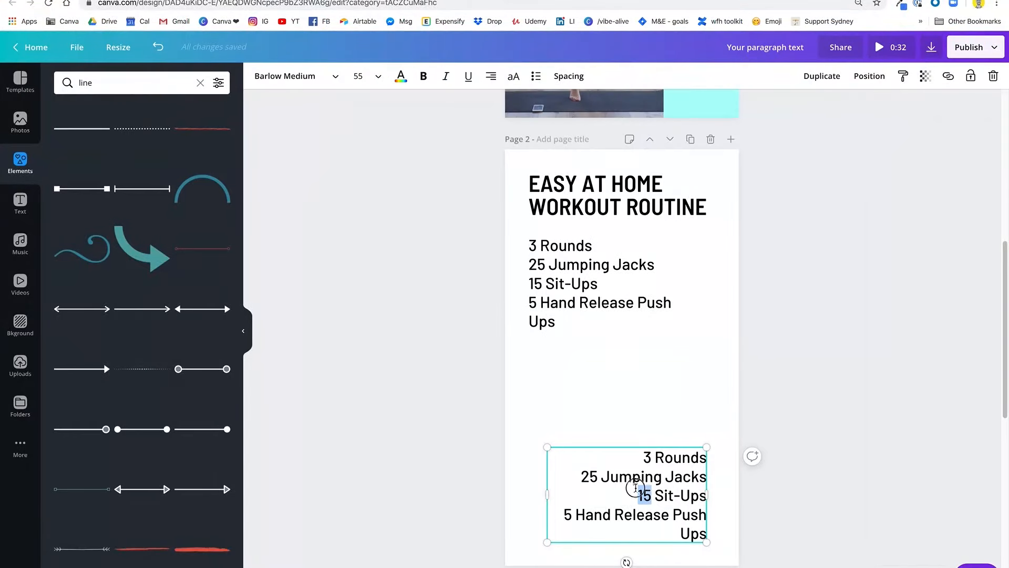
pyautogui.press('super+a')
pyautogui.press('super+v')
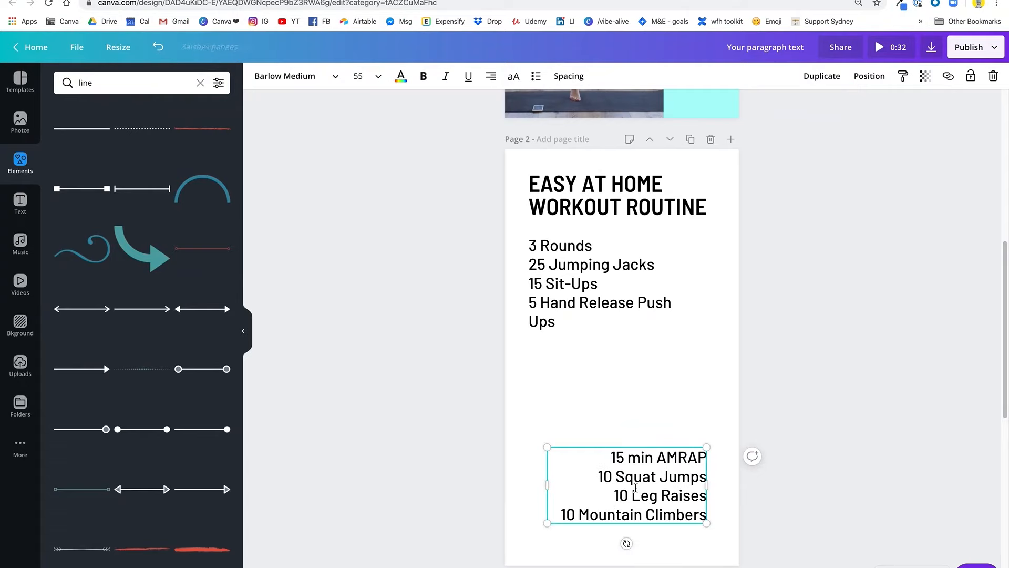
# Move the 15 min AMRAP list further into page 2's lower right corner and nudge the 3 Rounds list slightly down
pyautogui.moveTo(653, 481); pyautogui.dragTo(662, 501)
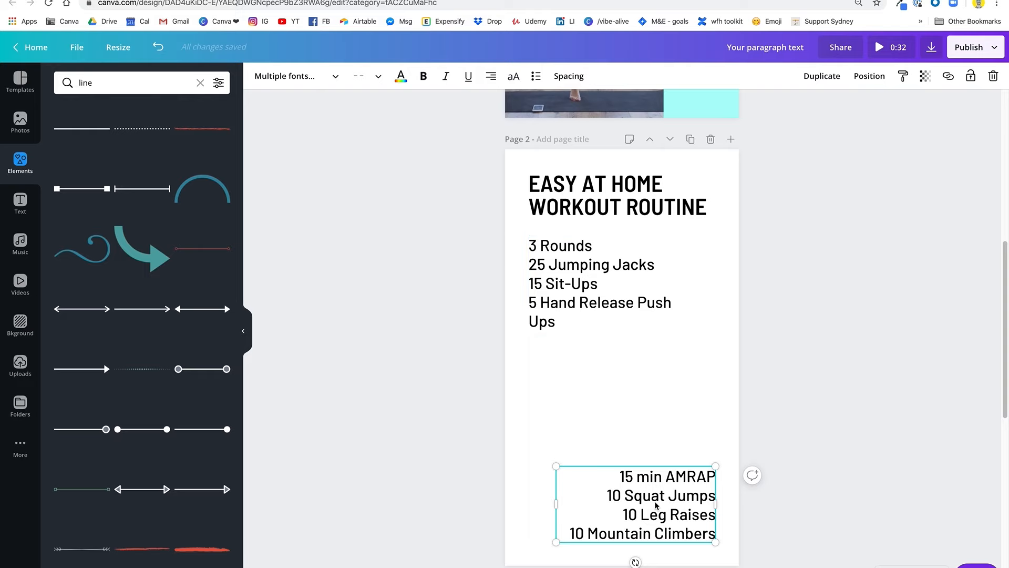
pyautogui.click(663, 401)
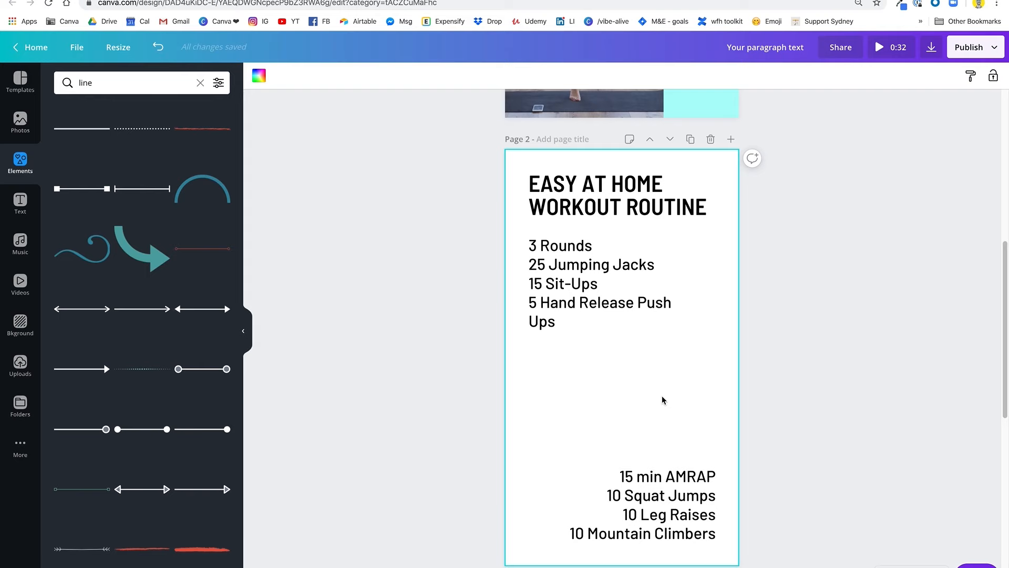
pyautogui.click(627, 285)
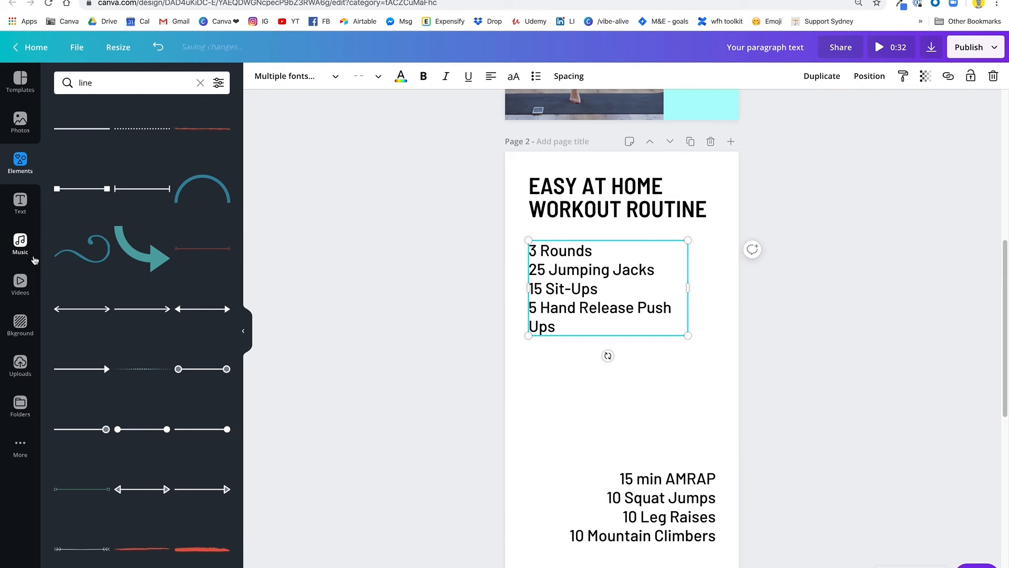
# Add the 0:06 workout video of the yellow yoga mat to page 2, between the two lists against the page's right edge
pyautogui.click(21, 284)
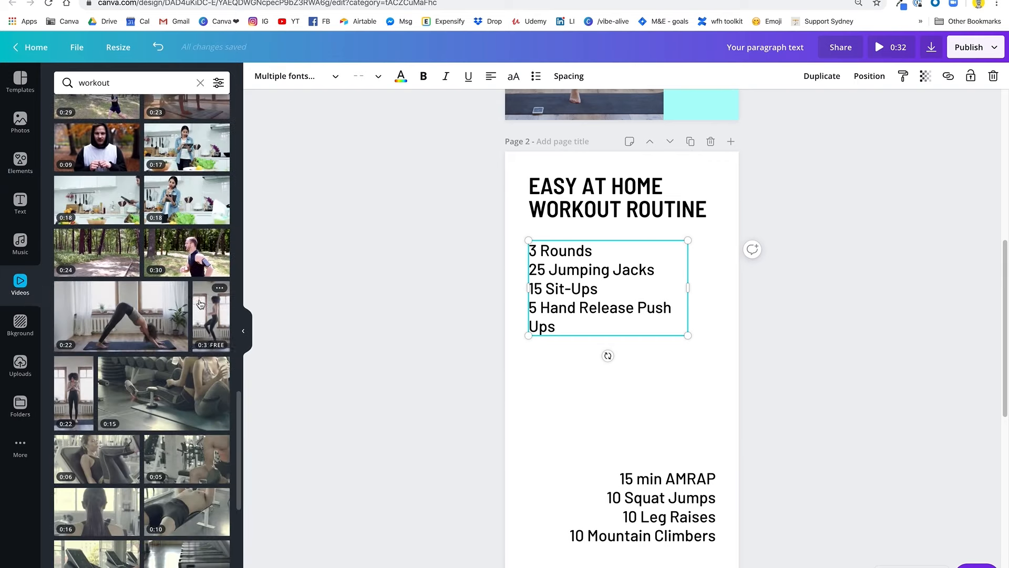
pyautogui.scroll(-5, 77, 387)
pyautogui.scroll(-10, 77, 388)
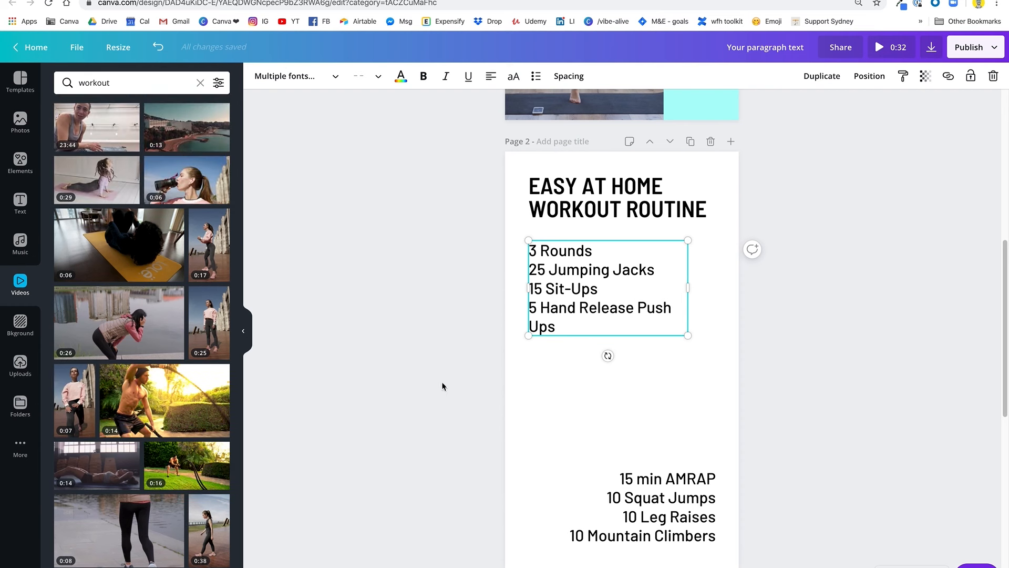
pyautogui.click(131, 243)
pyautogui.moveTo(604, 382); pyautogui.dragTo(614, 413)
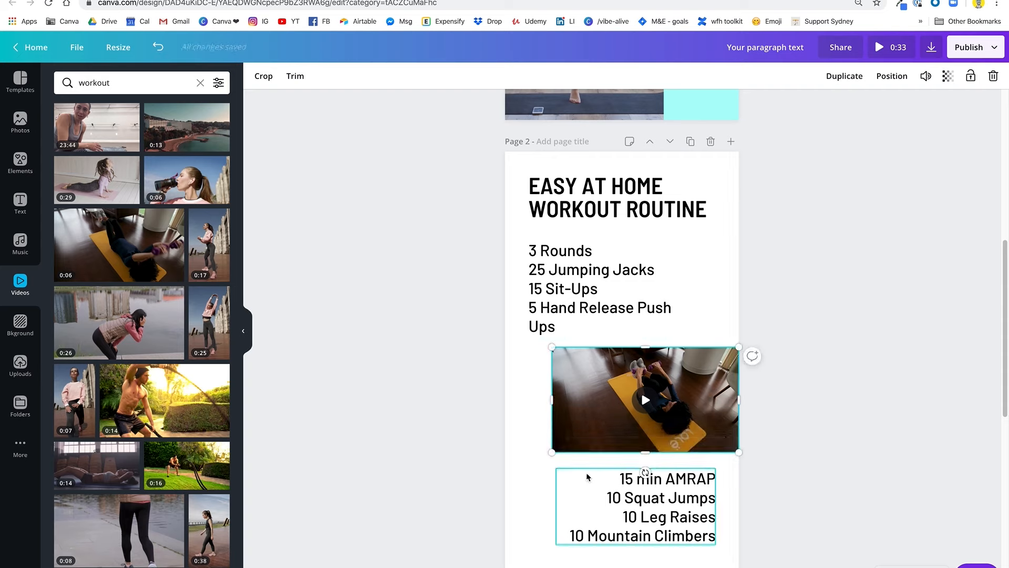
pyautogui.click(391, 303)
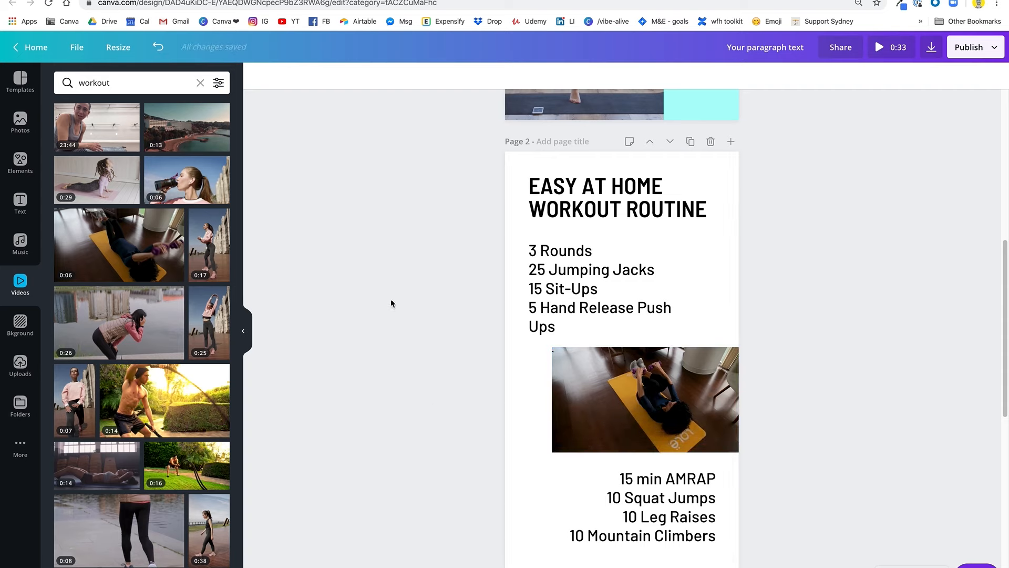
# Space the two workout lists and the video between them evenly in the vertical direction
pyautogui.moveTo(414, 275); pyautogui.dragTo(649, 511)
pyautogui.click(469, 368)
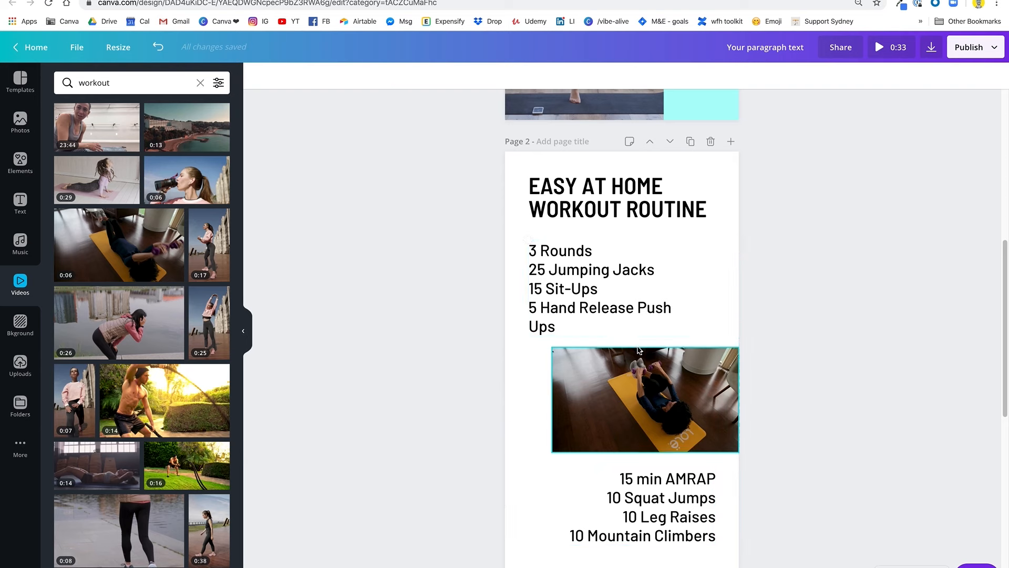
pyautogui.click(633, 372)
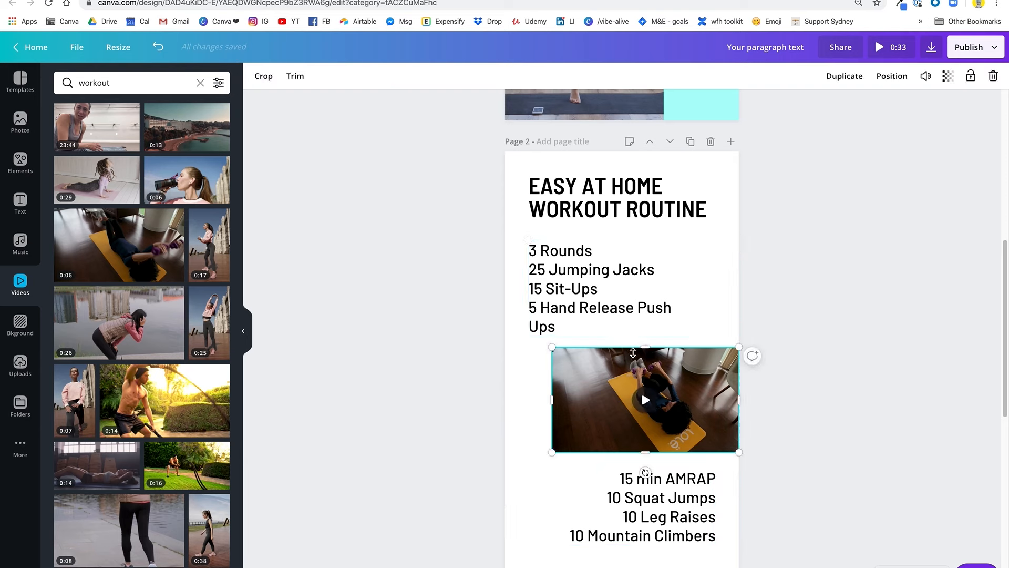
pyautogui.click(628, 286)
pyautogui.click(437, 419)
pyautogui.moveTo(420, 252); pyautogui.dragTo(724, 543)
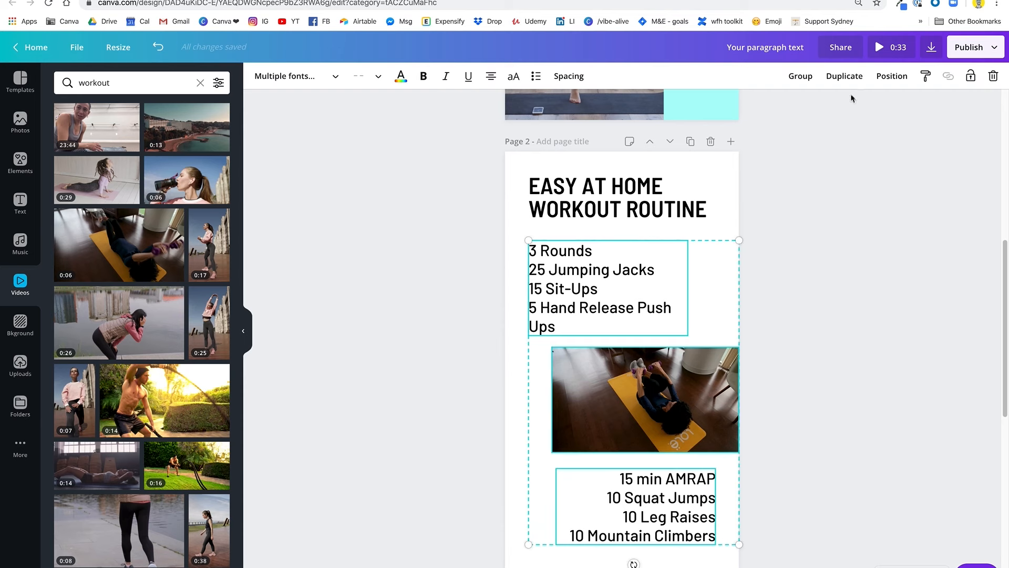
pyautogui.click(891, 77)
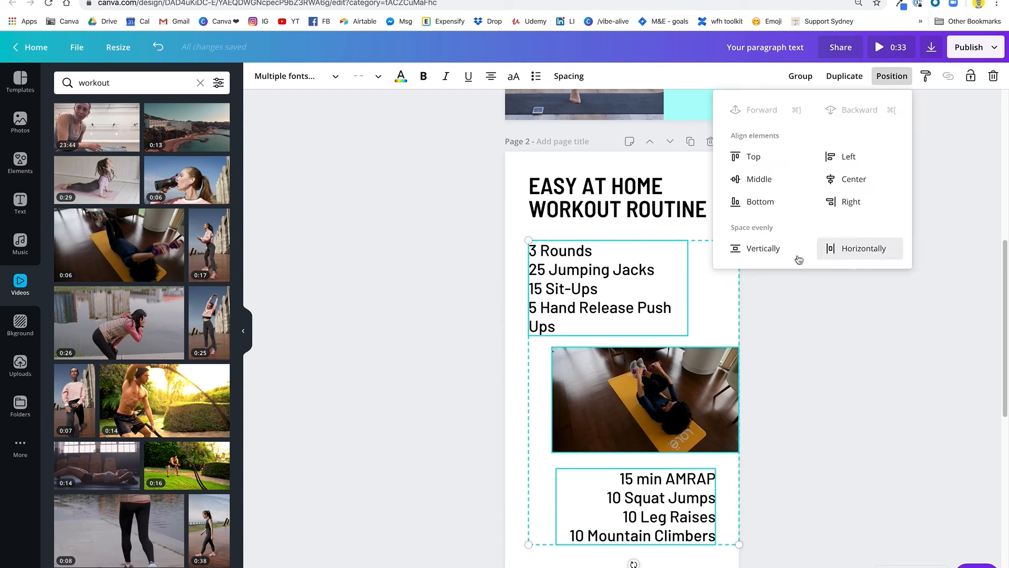
pyautogui.click(748, 252)
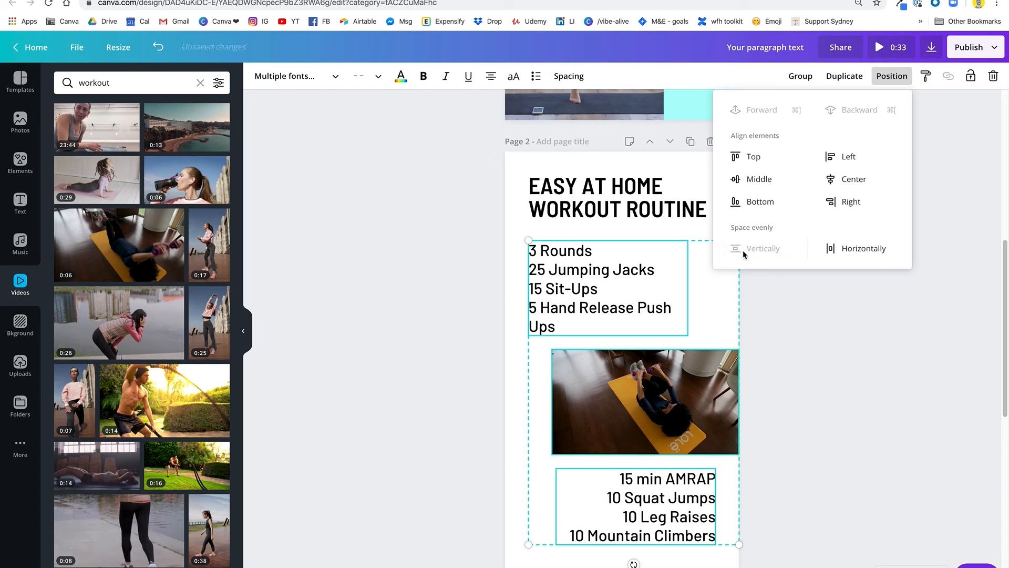
pyautogui.click(295, 392)
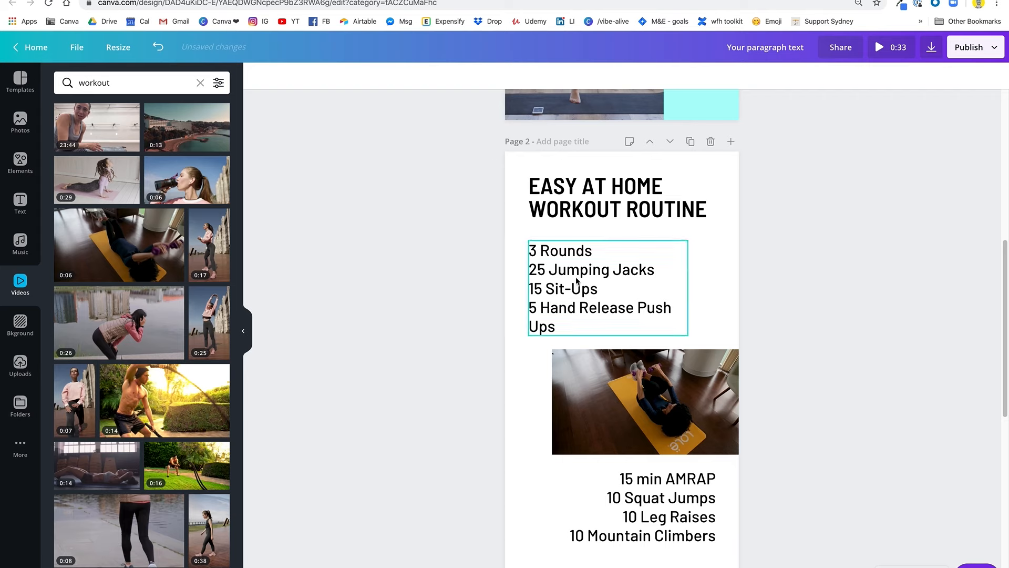
pyautogui.moveTo(433, 247); pyautogui.dragTo(684, 507)
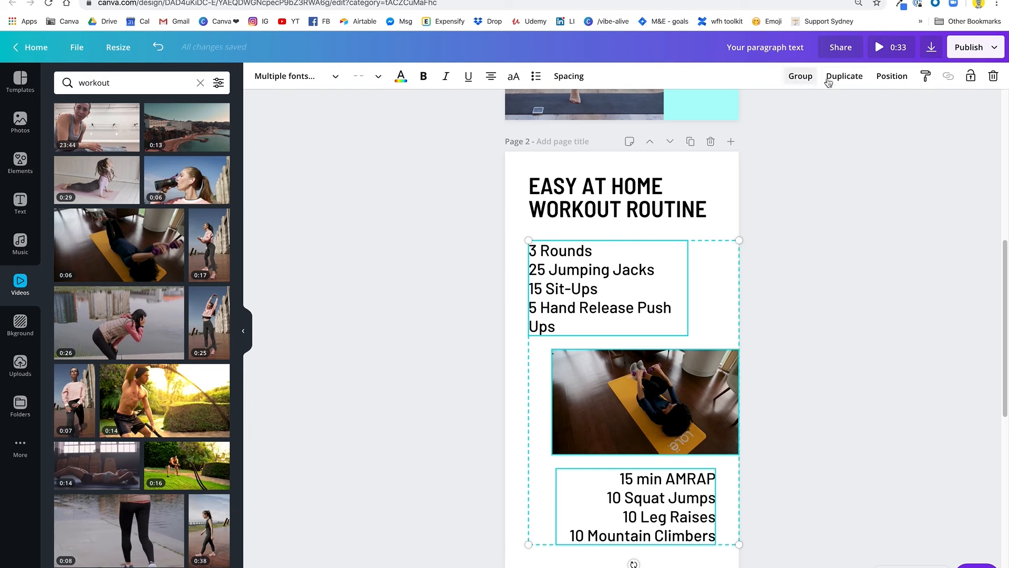
pyautogui.click(893, 76)
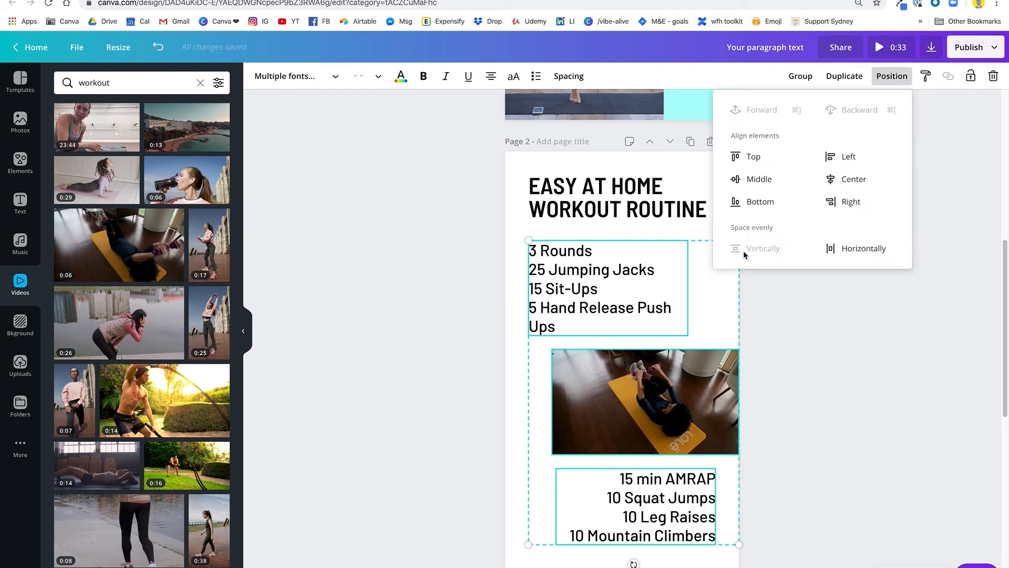
pyautogui.click(455, 361)
pyautogui.moveTo(388, 278); pyautogui.dragTo(624, 548)
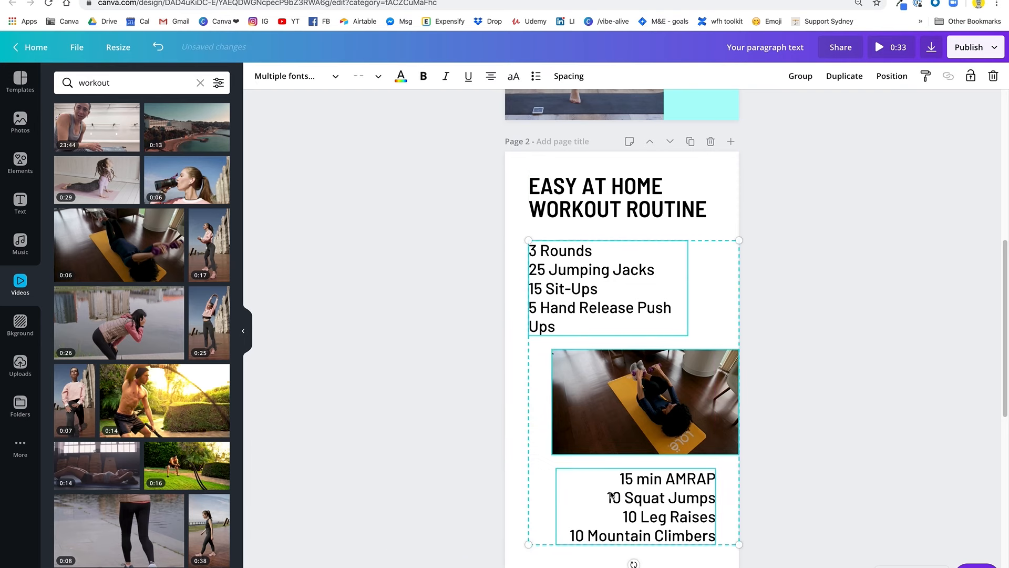
pyautogui.click(429, 448)
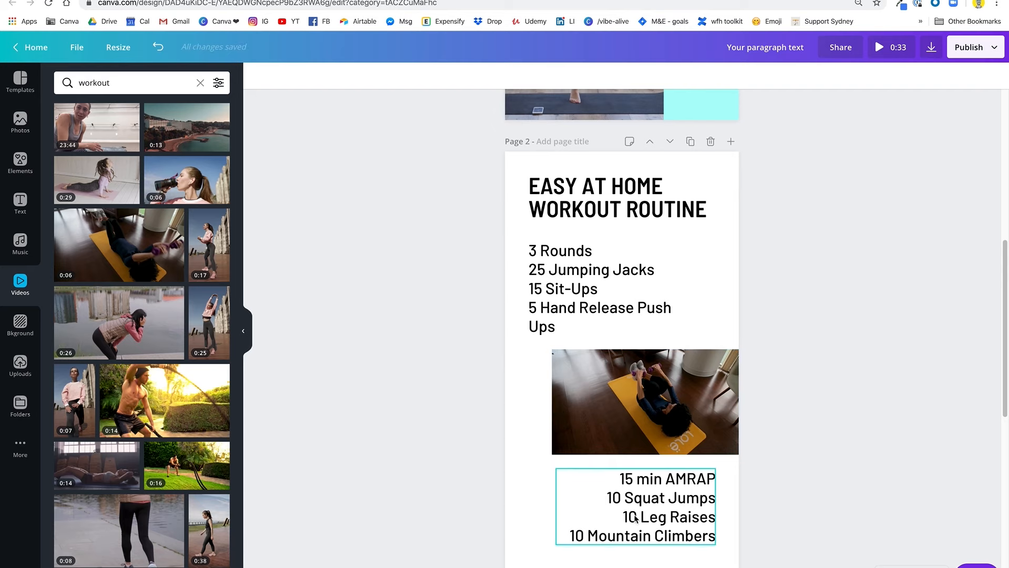
# Copy the black line above page 1's video onto page 2 and place it directly beneath the headline
pyautogui.scroll(3, 770, 377)
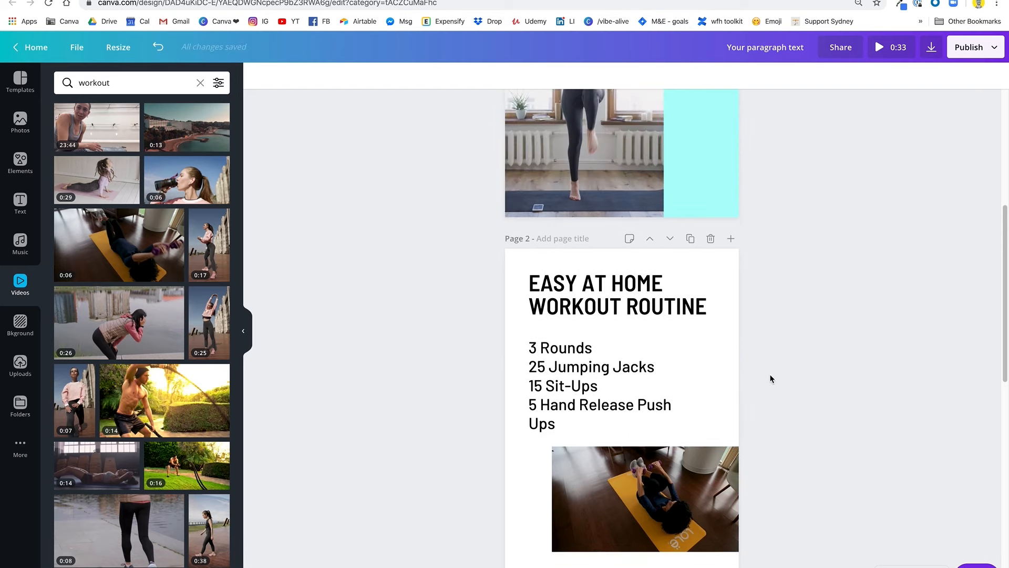
pyautogui.scroll(-1, 552, 368)
pyautogui.scroll(6, 572, 297)
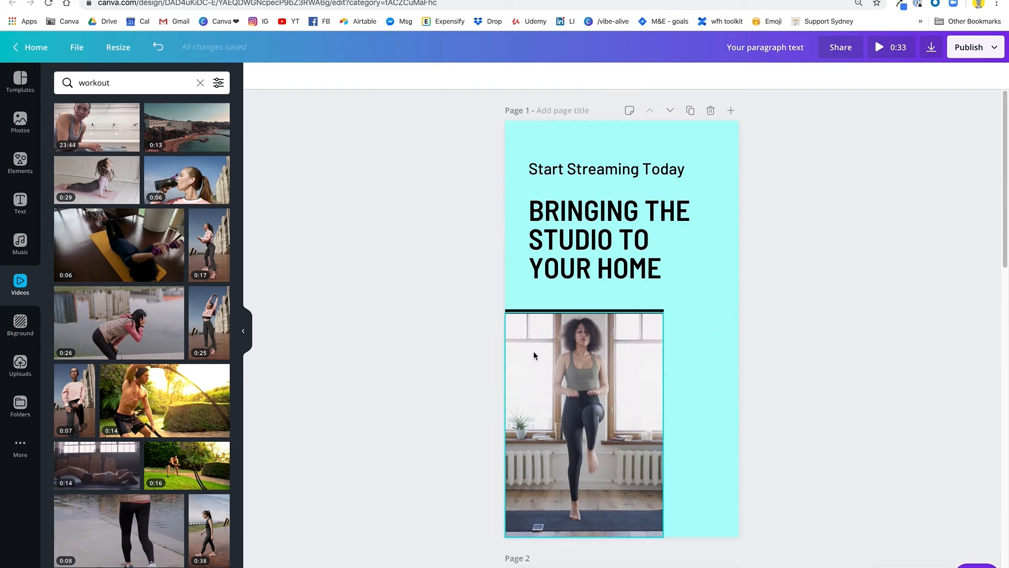
pyautogui.click(572, 310)
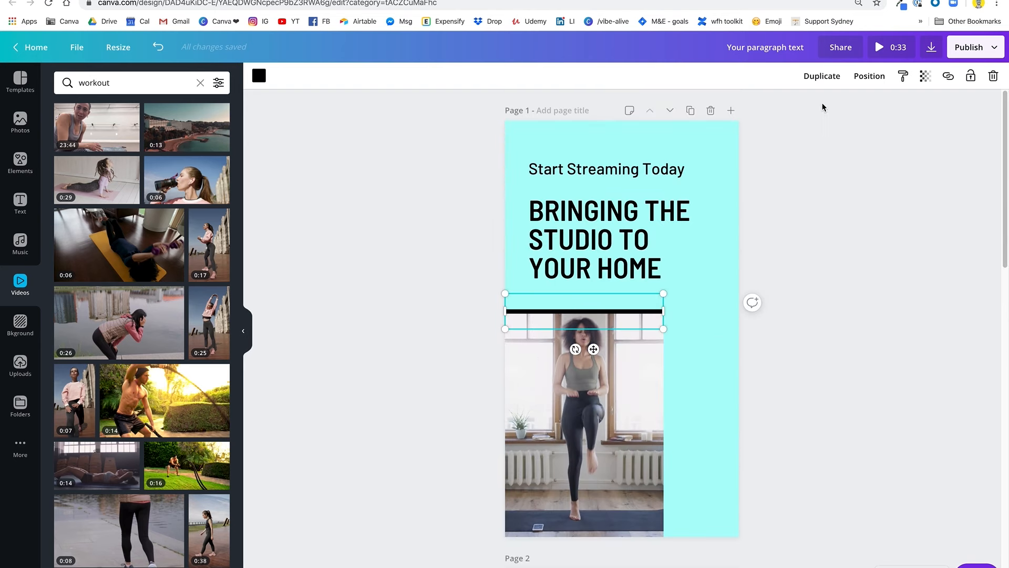
pyautogui.scroll(-8, 817, 236)
pyautogui.click(710, 353)
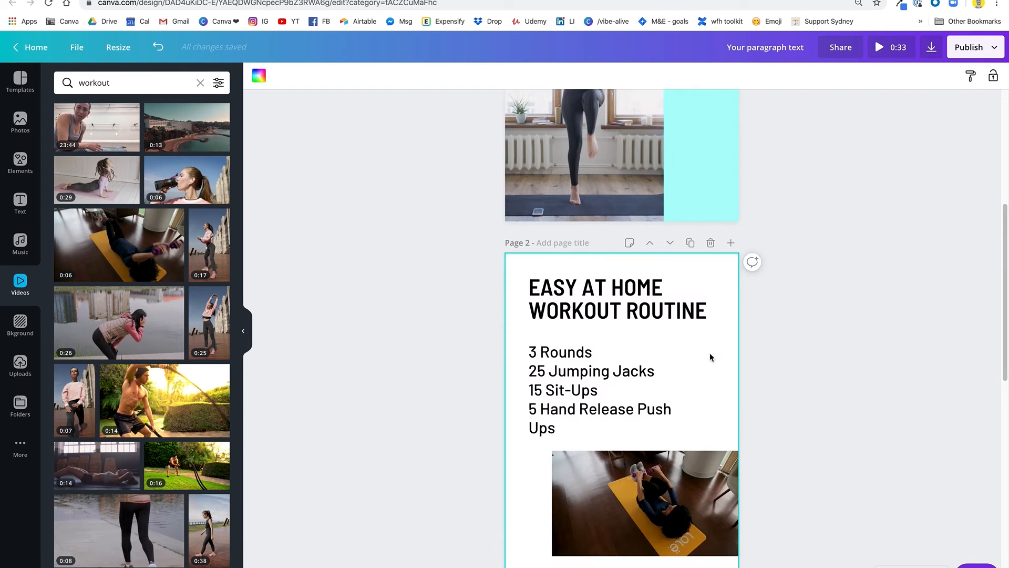
pyautogui.hotkey('ctrl', 'v')
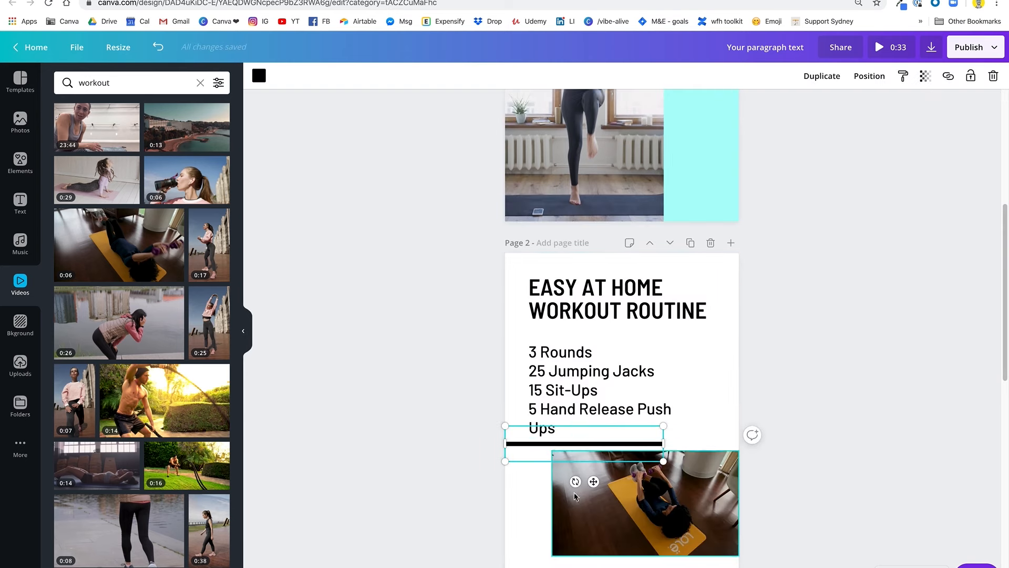
pyautogui.moveTo(593, 482); pyautogui.dragTo(633, 371)
pyautogui.click(814, 381)
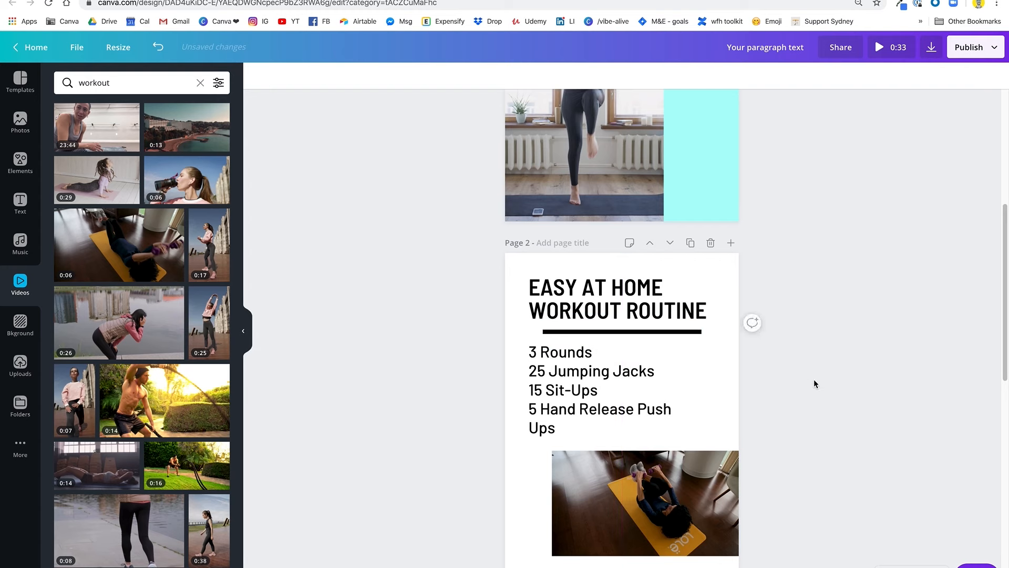
# Set the 3 Rounds list's font size to 45 and move the list down, away from the black line
pyautogui.scroll(-3, 813, 380)
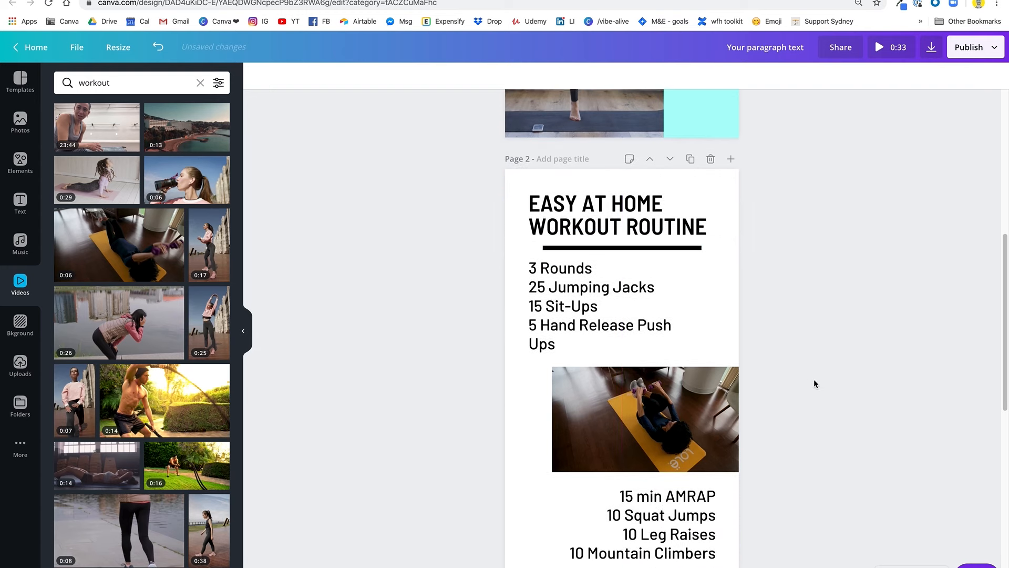
pyautogui.click(548, 303)
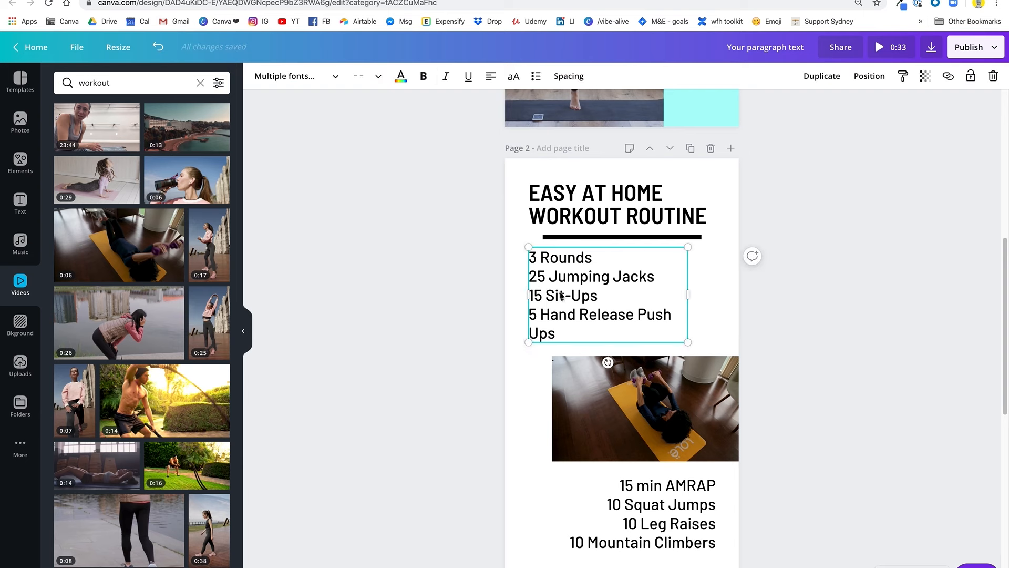
pyautogui.click(367, 73)
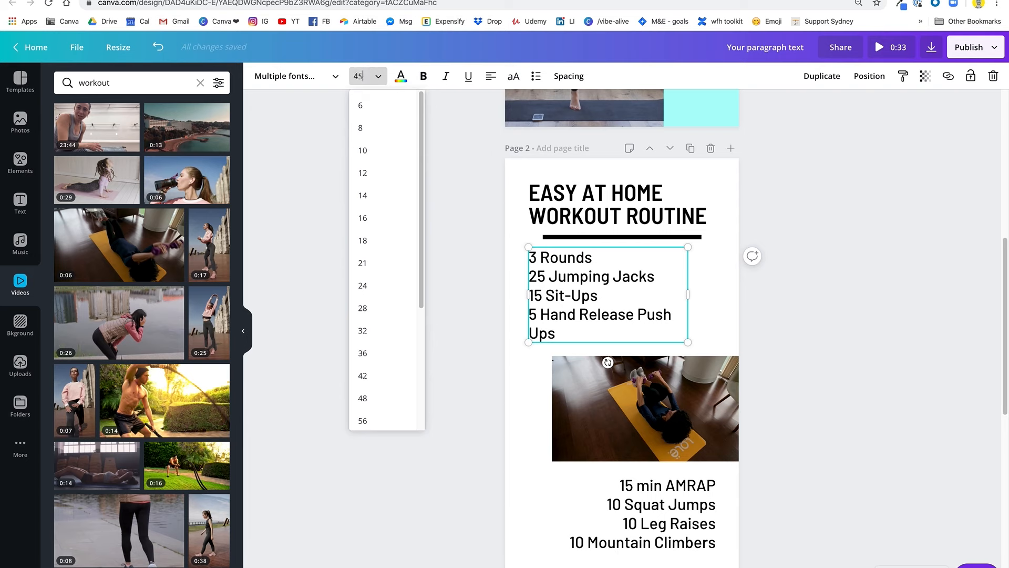
pyautogui.press('Return')
pyautogui.moveTo(567, 294); pyautogui.dragTo(567, 311)
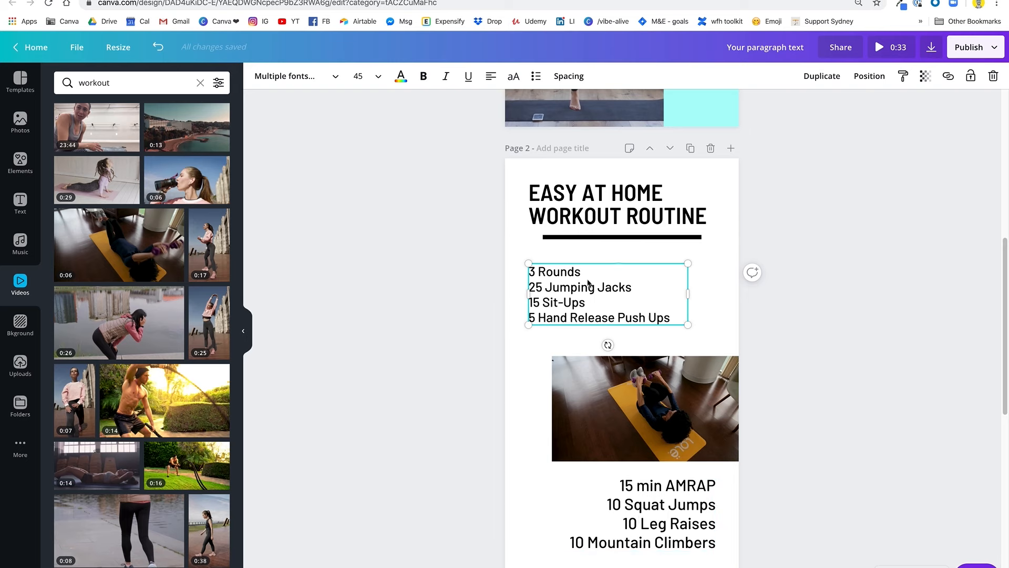
# Copy the 3 Rounds list's style onto the 15 min AMRAP list and right-align that list's text again
pyautogui.click(902, 77)
pyautogui.click(693, 508)
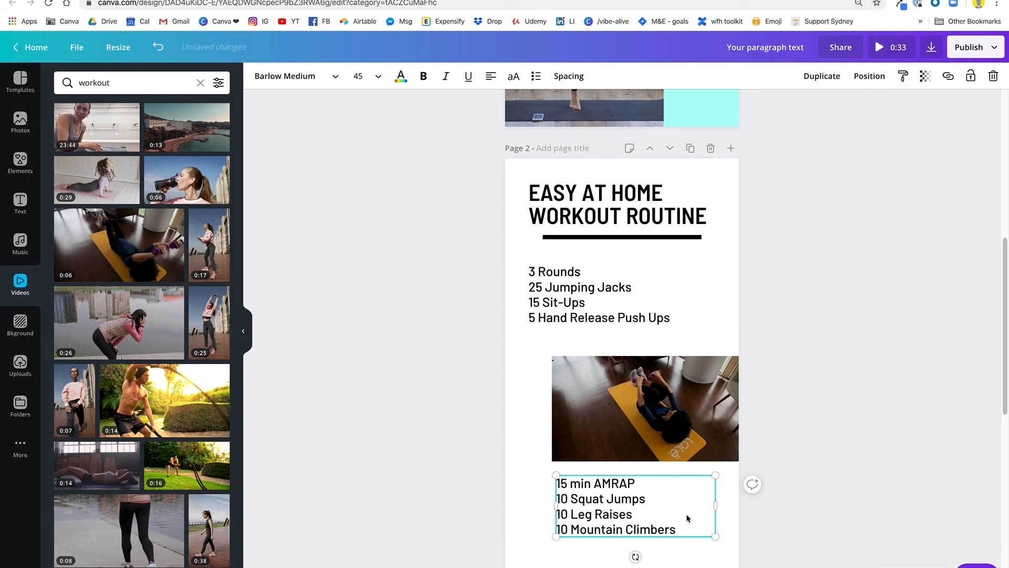
pyautogui.click(491, 78)
pyautogui.click(492, 78)
pyautogui.click(817, 327)
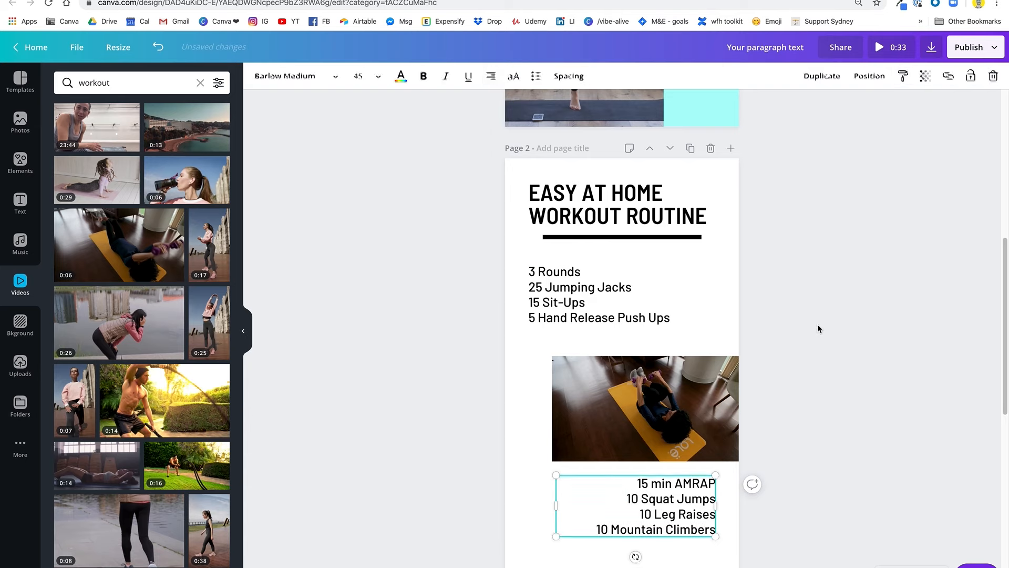
# Move the 15 min AMRAP list down, away from the video, and nudge the 3 Rounds list slightly down
pyautogui.moveTo(683, 502); pyautogui.dragTo(680, 517)
pyautogui.click(577, 315)
pyautogui.moveTo(576, 314); pyautogui.dragTo(577, 316)
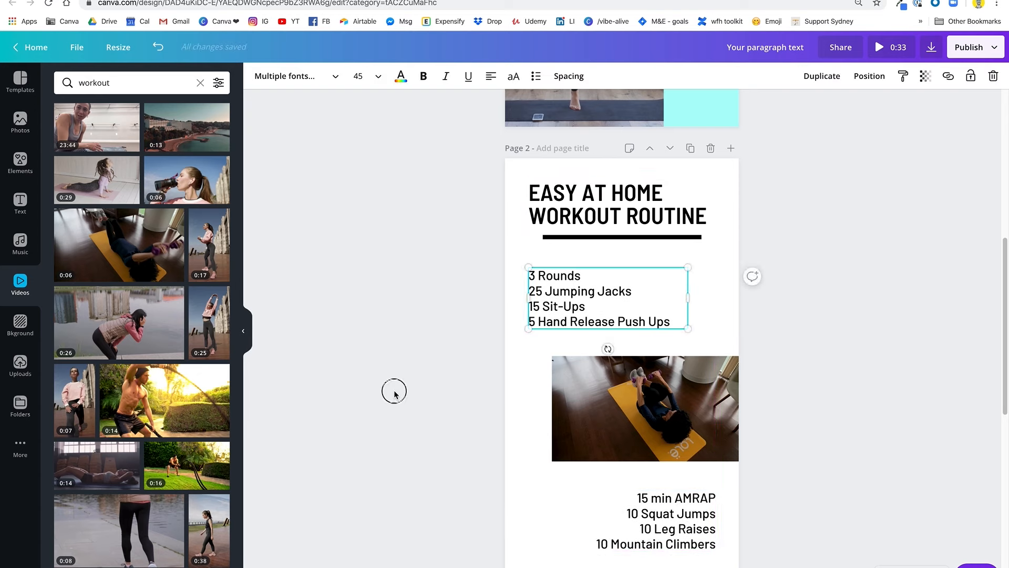
# Space the 3 Rounds list, the video and the 15 min AMRAP list evenly in the vertical direction on page 2
pyautogui.click(395, 393)
pyautogui.scroll(-1, 396, 391)
pyautogui.moveTo(344, 220); pyautogui.dragTo(484, 410)
pyautogui.moveTo(456, 271); pyautogui.dragTo(737, 533)
pyautogui.click(892, 76)
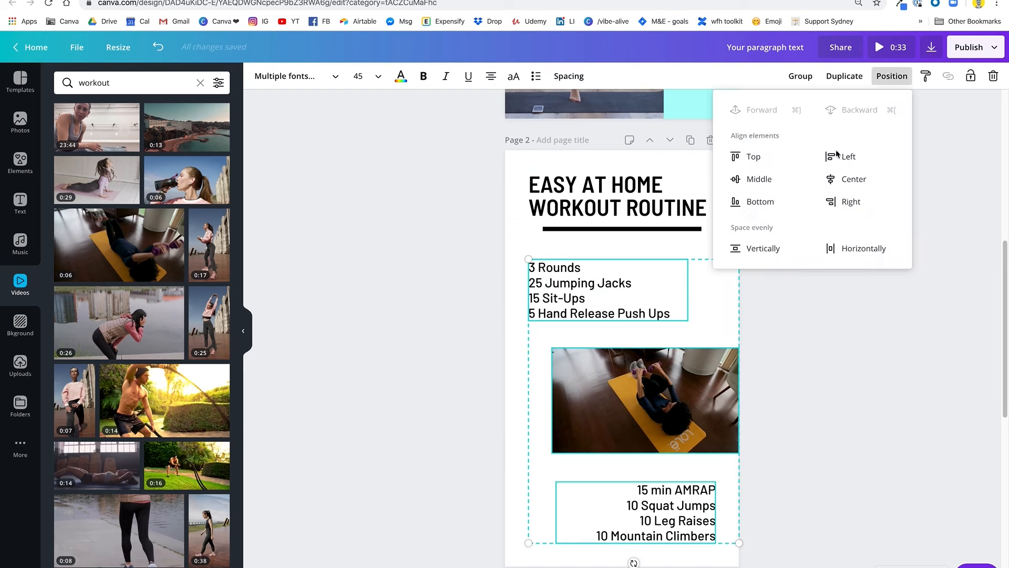
pyautogui.click(748, 250)
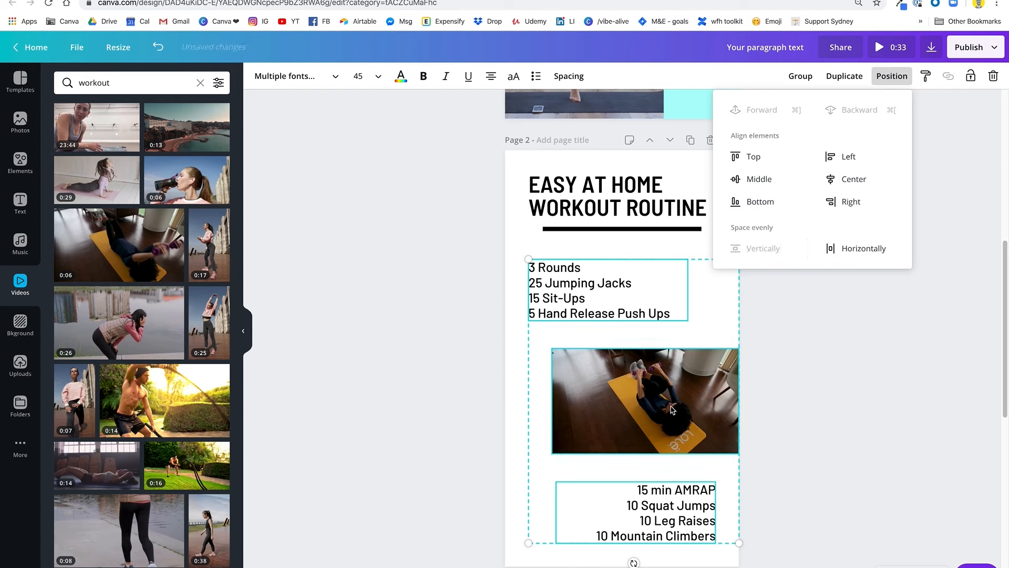
pyautogui.moveTo(658, 399)
pyautogui.mouseDown()
pyautogui.moveTo(653, 387)
pyautogui.moveTo(656, 395)
pyautogui.mouseUp()
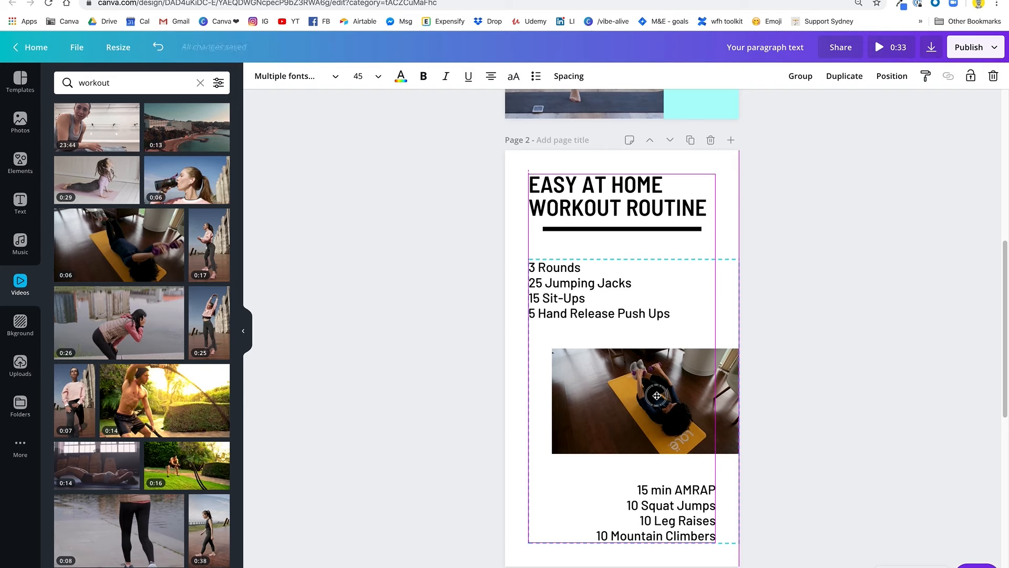
pyautogui.moveTo(656, 395); pyautogui.dragTo(656, 395)
pyautogui.click(852, 440)
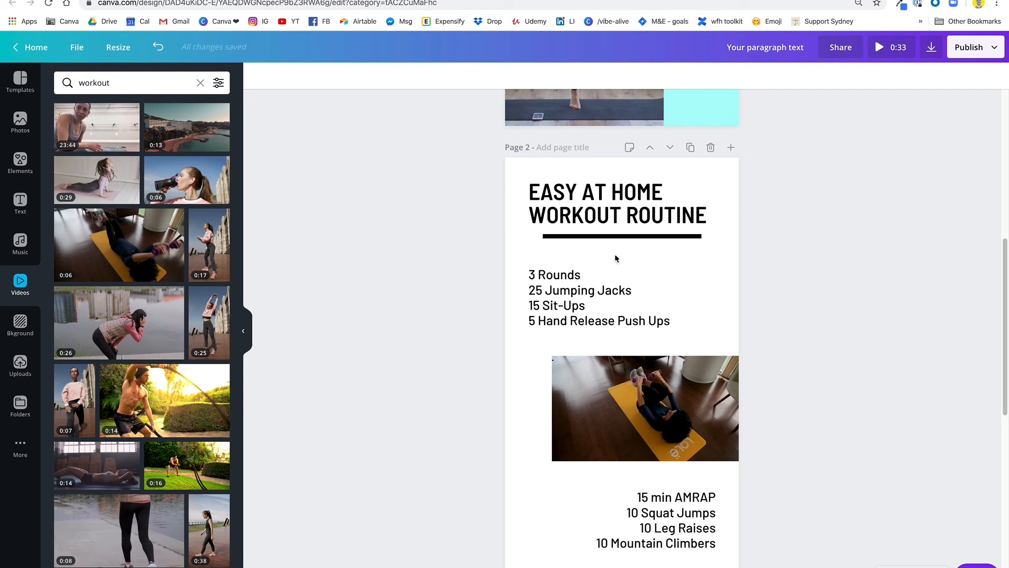
# Change page 2's background to the light aqua document color used on page 1
pyautogui.click(511, 168)
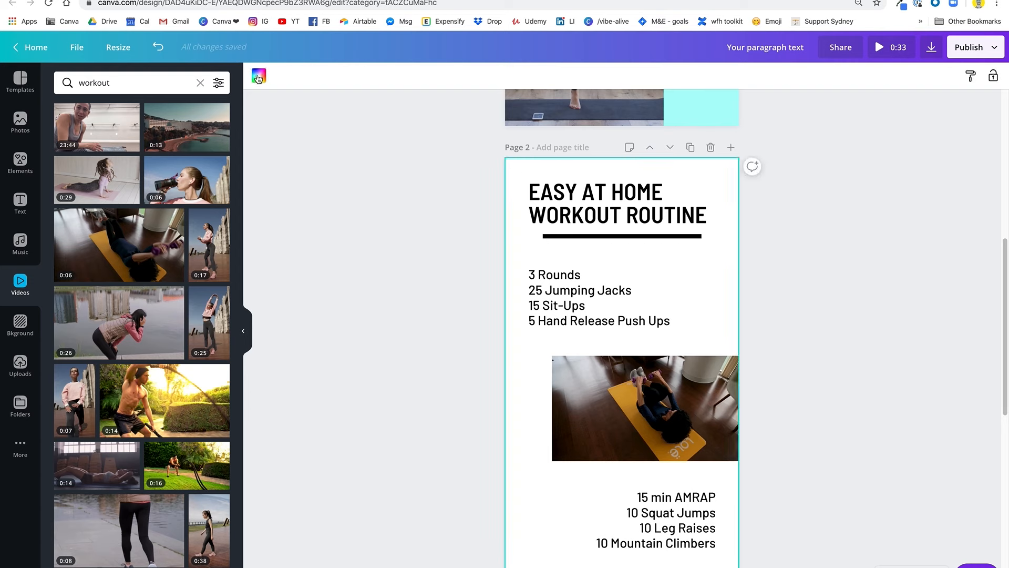
pyautogui.click(258, 75)
pyautogui.click(96, 188)
pyautogui.click(368, 251)
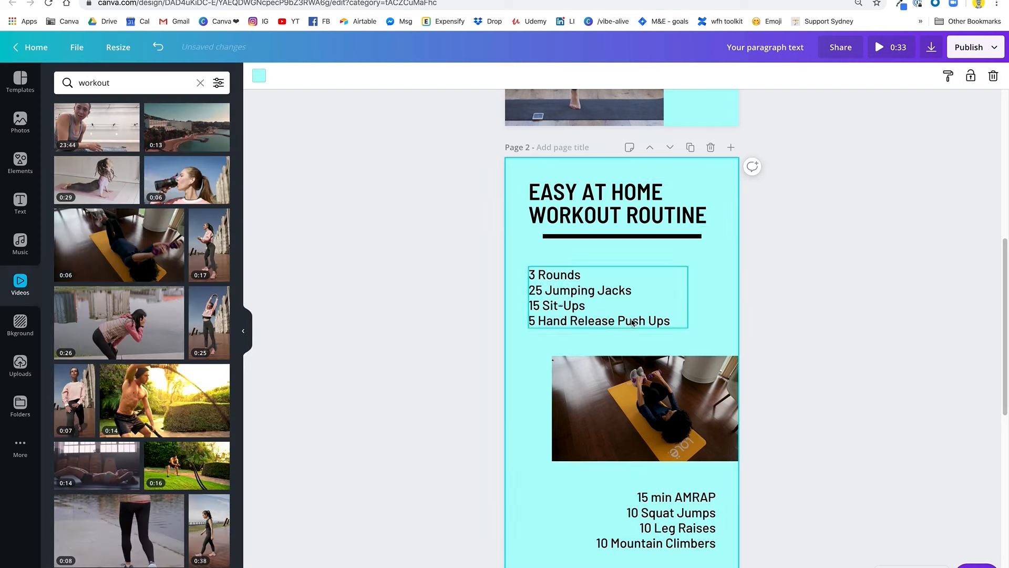
# Review the layouts of pages 1 and 2 and the blank page 3
pyautogui.scroll(3, 752, 371)
pyautogui.scroll(5, 752, 372)
pyautogui.scroll(-15, 751, 372)
pyautogui.scroll(3, 746, 363)
pyautogui.click(635, 470)
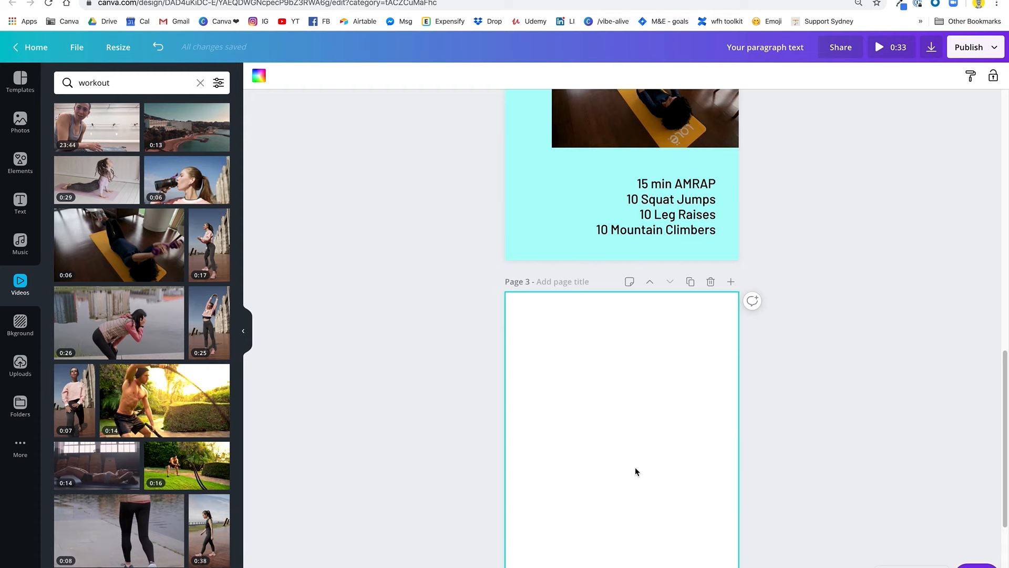
pyautogui.scroll(12, 635, 467)
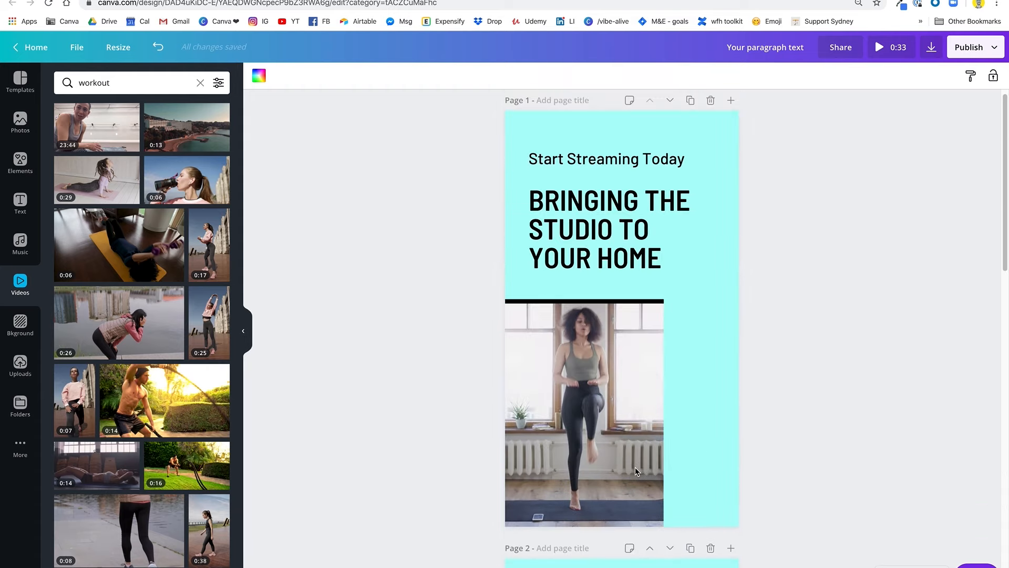
pyautogui.scroll(-8, 597, 364)
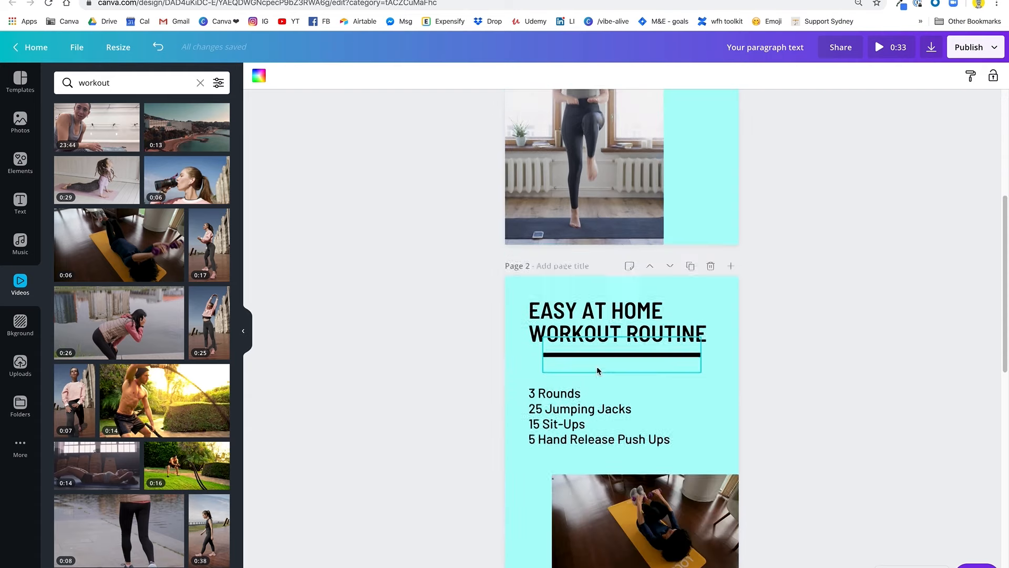
pyautogui.scroll(-8, 597, 371)
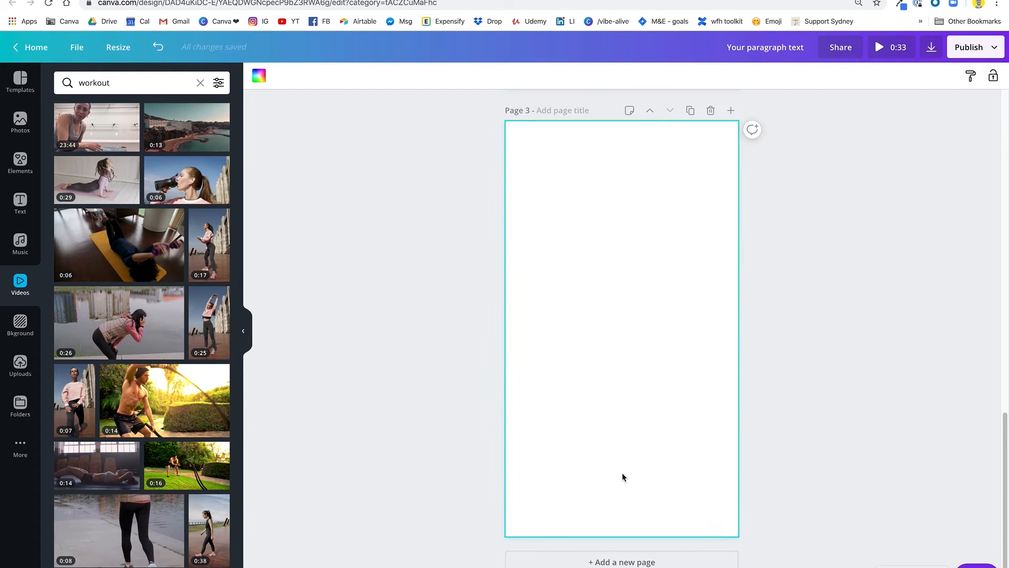
pyautogui.scroll(1, 622, 472)
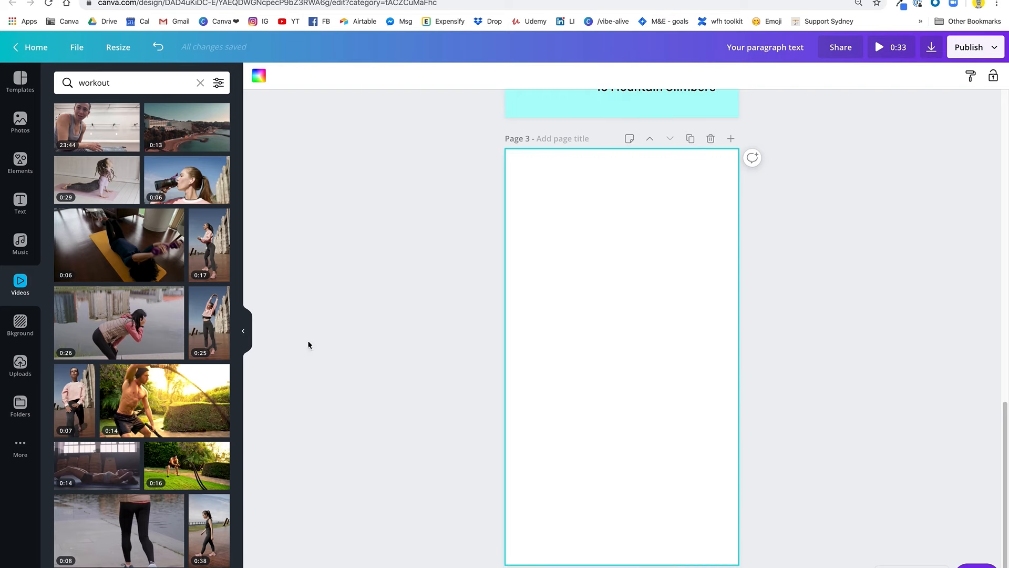
# Add the 14-second video of a man jumping rope from the workout videos to page 3
pyautogui.scroll(-5, 142, 443)
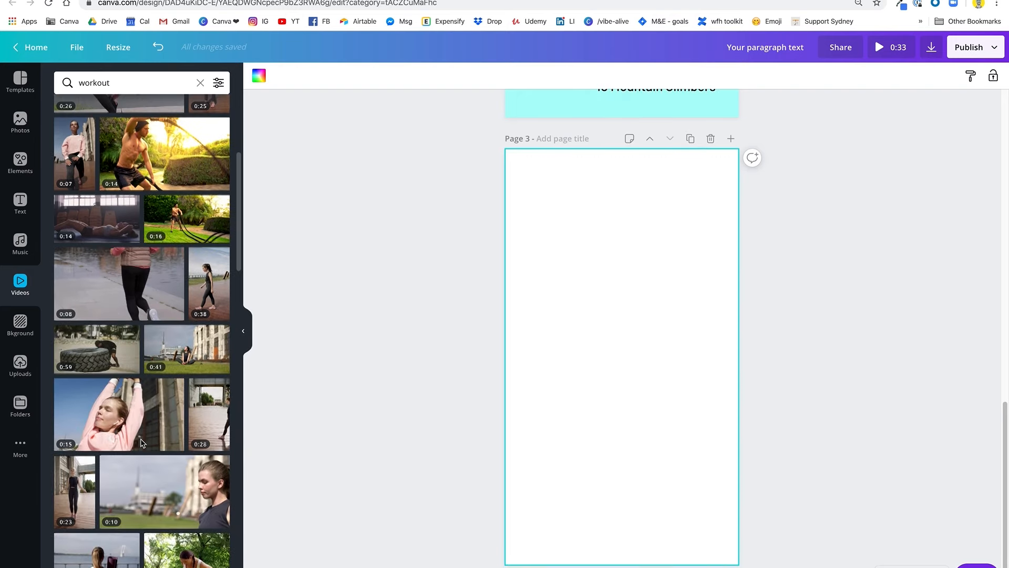
pyautogui.scroll(5, 140, 443)
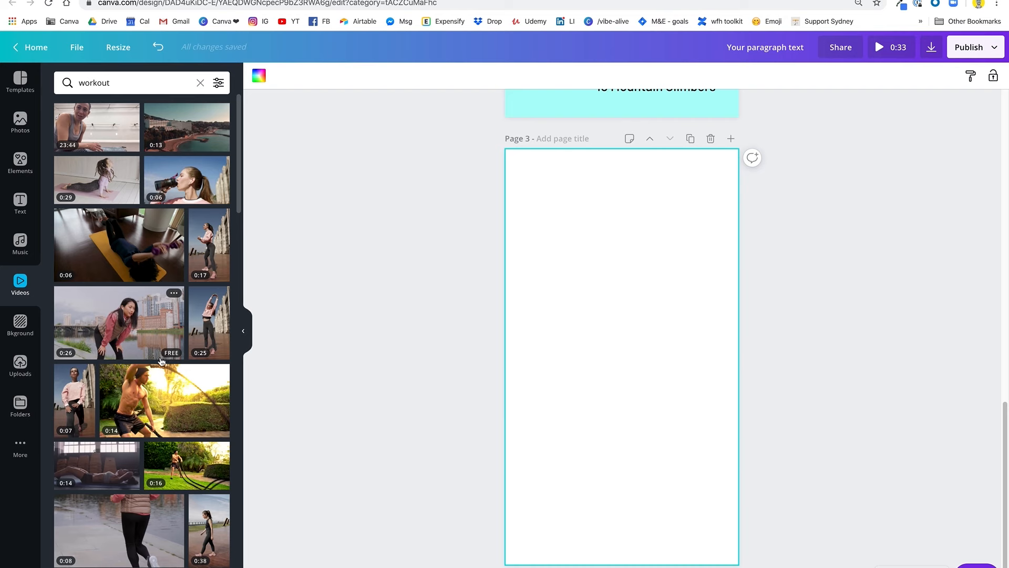
pyautogui.scroll(-6, 132, 456)
pyautogui.moveTo(131, 456)
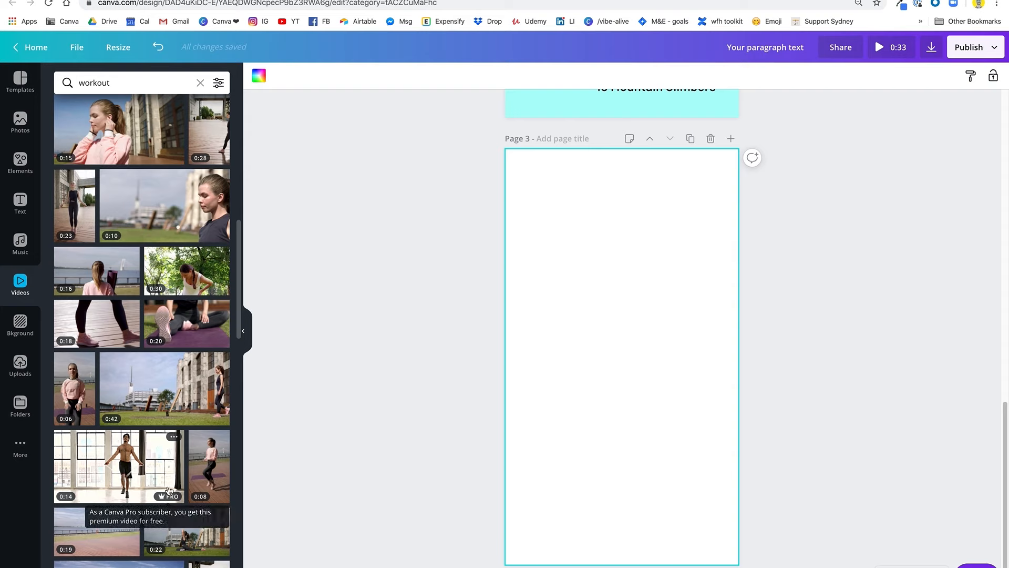
pyautogui.moveTo(169, 500)
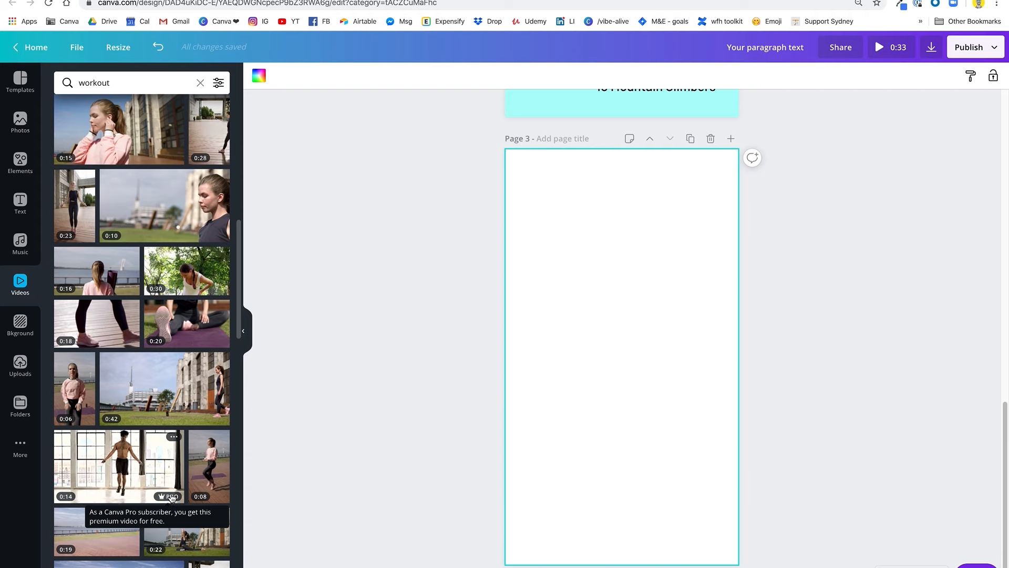
pyautogui.click(151, 469)
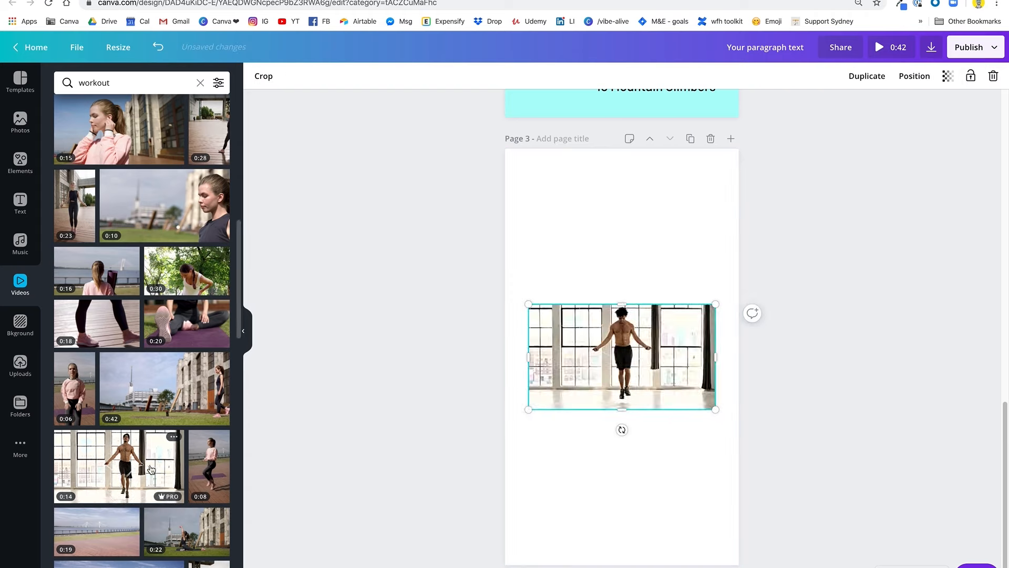
# Move the jump-rope video to the top edge of page 3 and enlarge it to the full page width
pyautogui.moveTo(655, 333); pyautogui.dragTo(653, 224)
pyautogui.moveTo(527, 197); pyautogui.dragTo(505, 185)
pyautogui.moveTo(715, 182); pyautogui.dragTo(744, 173)
pyautogui.click(869, 313)
pyautogui.moveTo(656, 273); pyautogui.dragTo(659, 255)
pyautogui.click(649, 331)
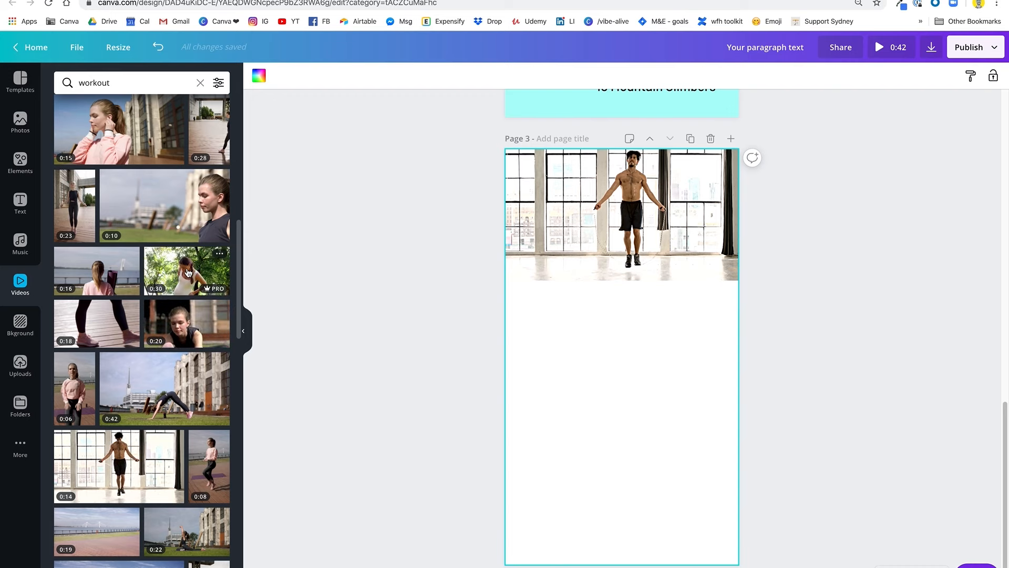
pyautogui.scroll(-1, 186, 274)
pyautogui.scroll(-3, 187, 274)
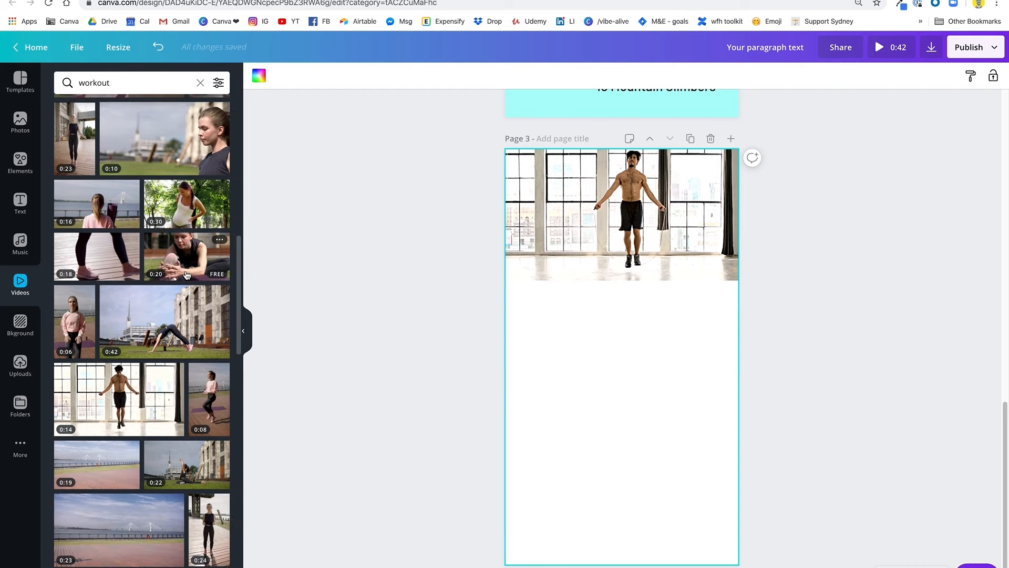
pyautogui.click(621, 253)
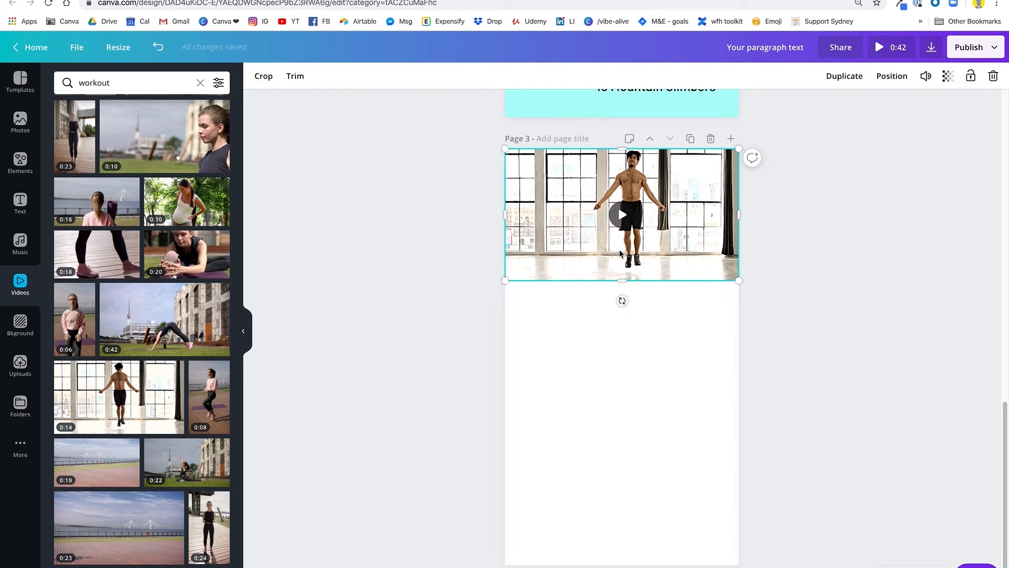
pyautogui.click(579, 349)
pyautogui.moveTo(597, 258); pyautogui.dragTo(599, 251)
pyautogui.click(569, 380)
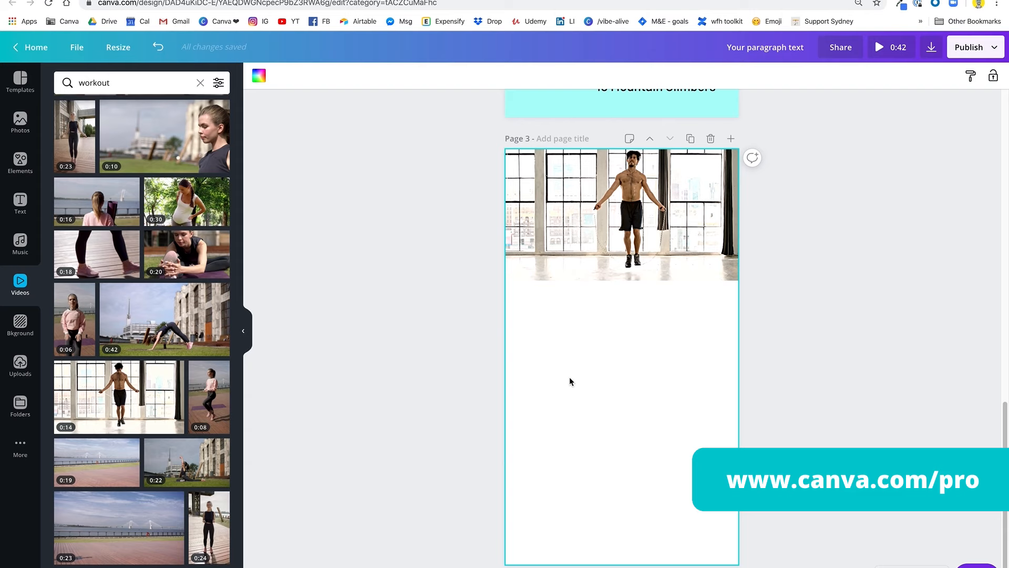
pyautogui.scroll(-1, 566, 384)
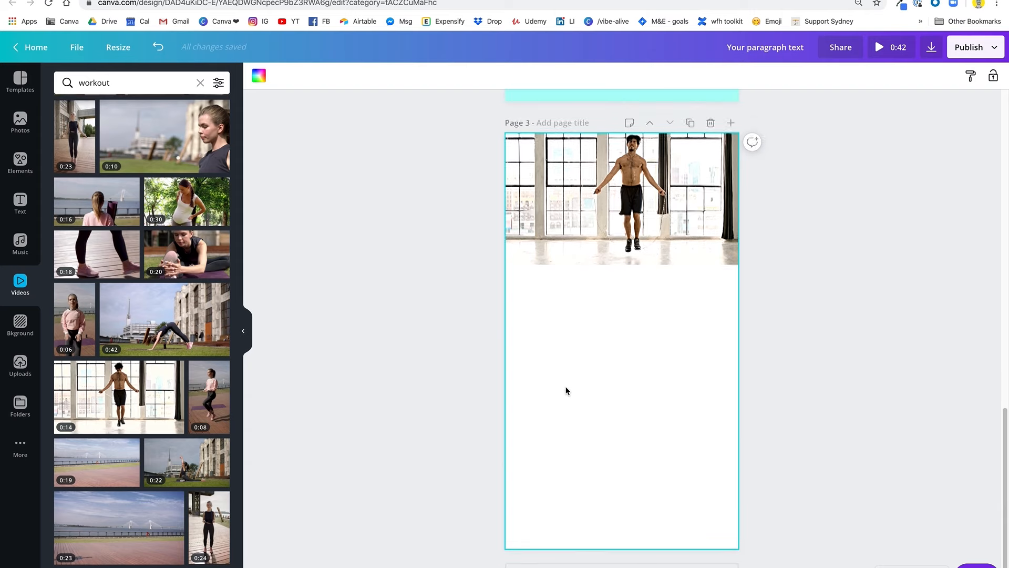
pyautogui.scroll(3, 567, 389)
pyautogui.scroll(-1, 567, 390)
pyautogui.scroll(4, 567, 391)
pyautogui.scroll(-3, 567, 390)
pyautogui.scroll(-3, 570, 400)
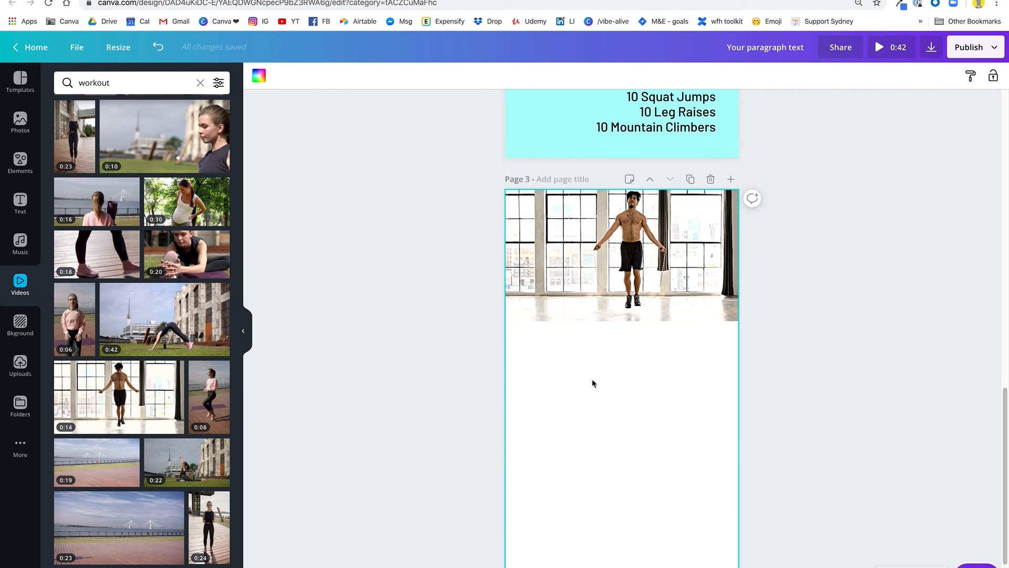
# Change page 3's background to the same light aqua document color as the other pages
pyautogui.scroll(-1, 599, 364)
pyautogui.click(260, 82)
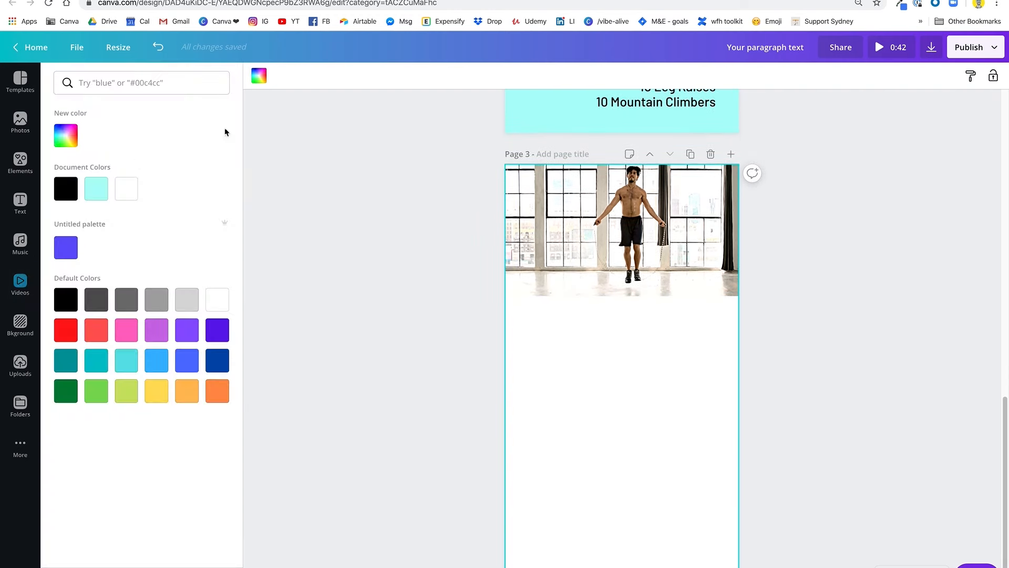
pyautogui.click(97, 190)
pyautogui.click(799, 311)
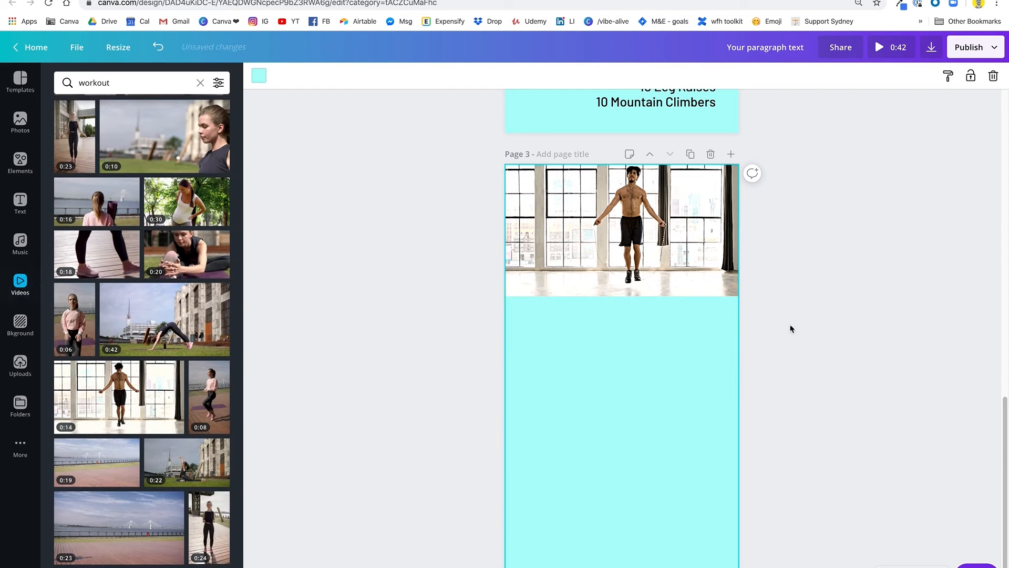
# Copy the EASY AT HOME WORKOUT ROUTINE headline from page 2 onto page 3 and place it just below the video
pyautogui.scroll(7, 594, 485)
pyautogui.scroll(-3, 594, 485)
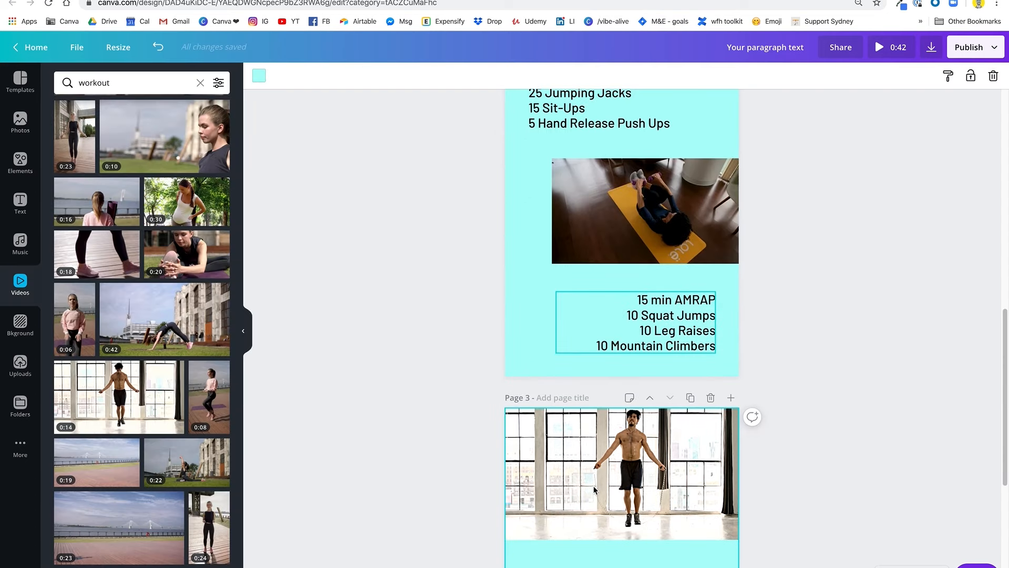
pyautogui.scroll(-1, 594, 485)
pyautogui.scroll(8, 618, 376)
pyautogui.click(618, 378)
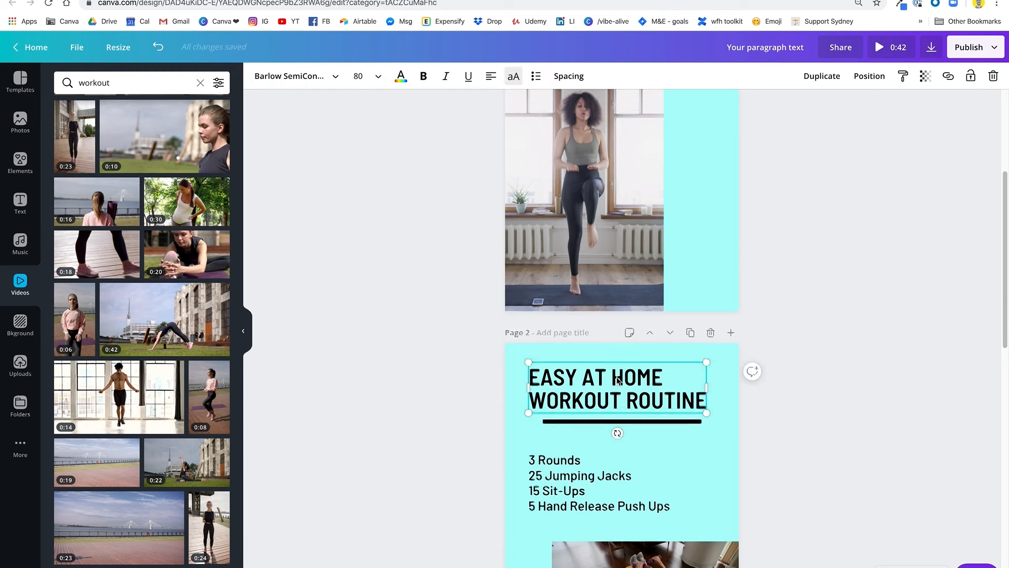
pyautogui.scroll(-12, 605, 433)
pyautogui.click(602, 444)
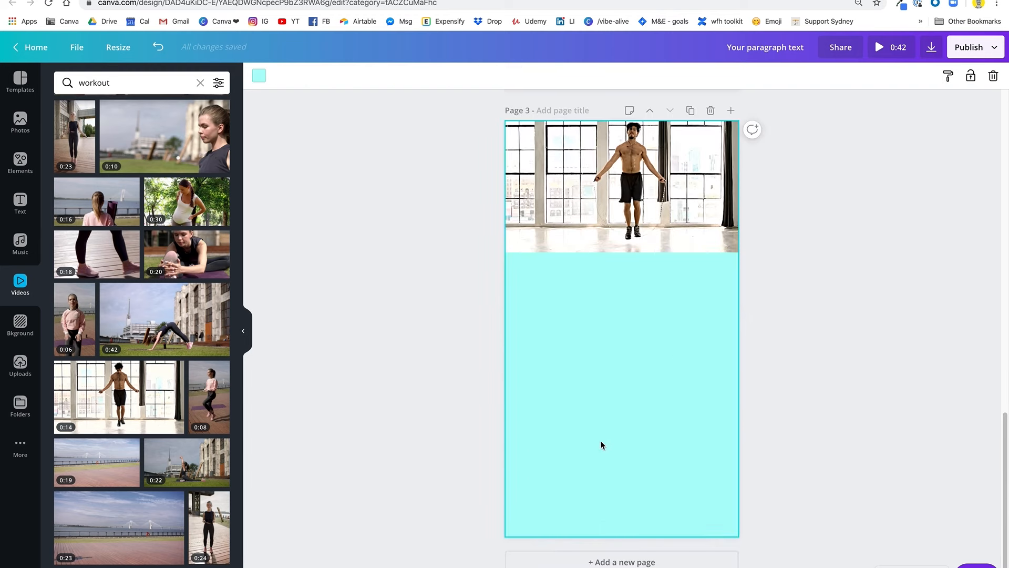
pyautogui.hotkey('ctrl', 'v')
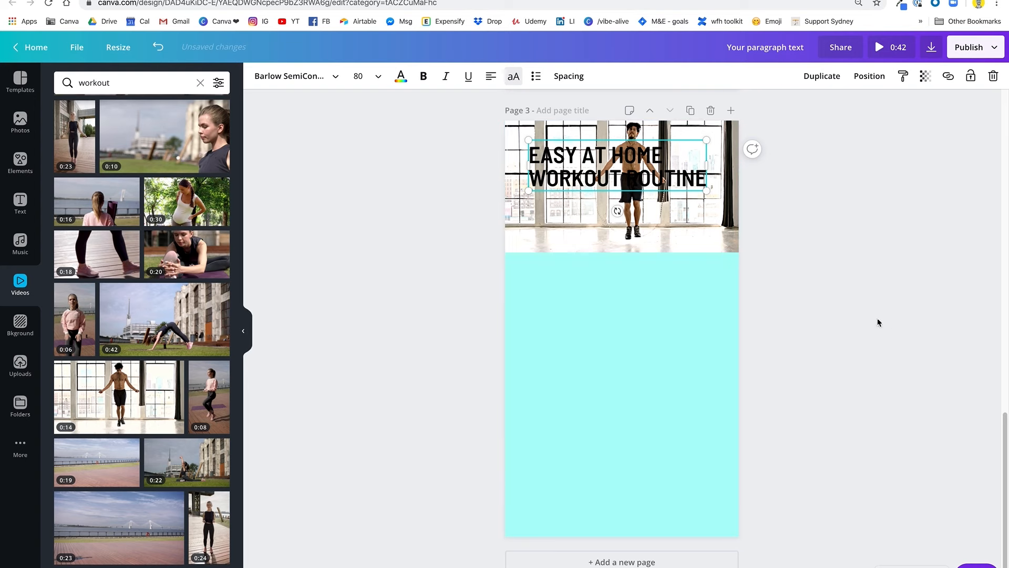
pyautogui.moveTo(657, 179); pyautogui.dragTo(662, 303)
# Replace page 3's headline text with "VIRTUAL CLASS SCHEDULE" on two lines, breaking after CLASS
pyautogui.doubleClick(683, 305)
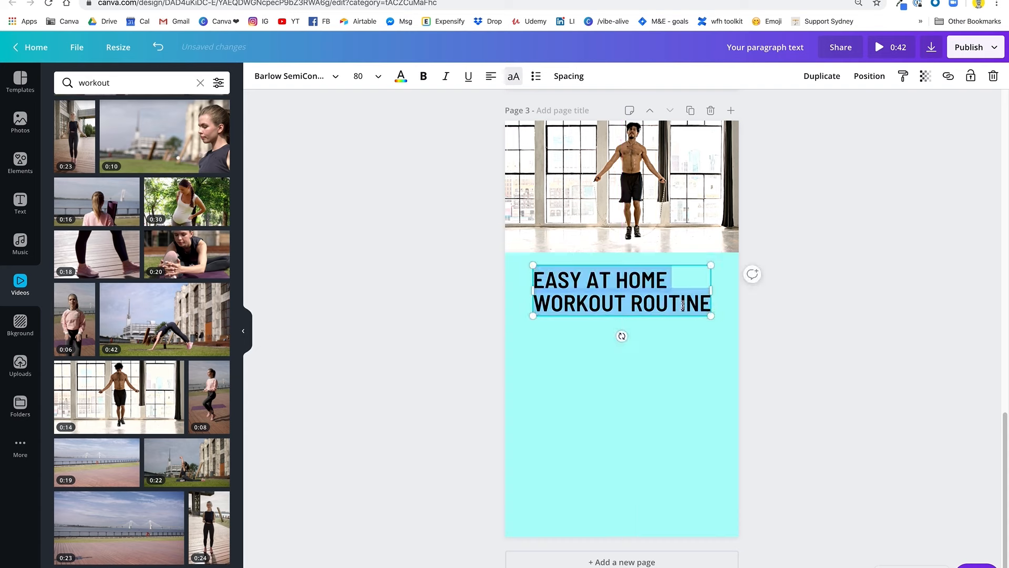
pyautogui.write('VIRTU')
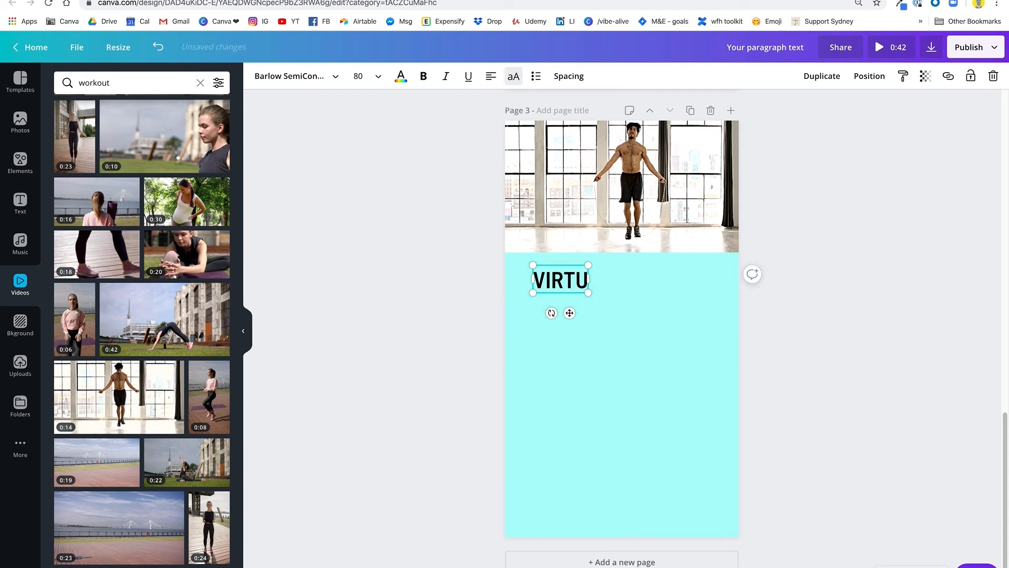
pyautogui.write('AL CLASS')
pyautogui.press('Return')
pyautogui.write('SCHEDULE')
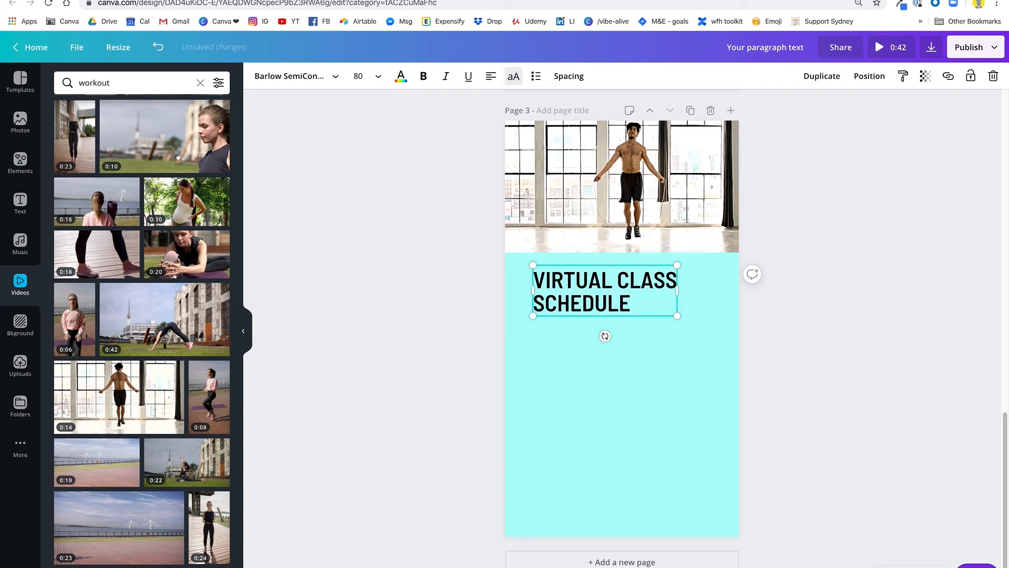
pyautogui.click(919, 368)
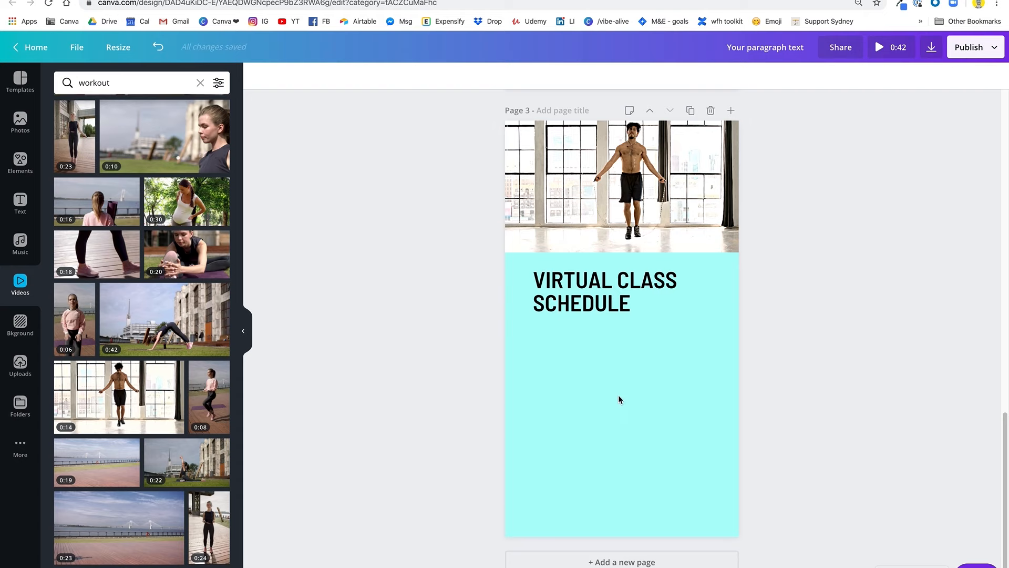
# Copy the 3 Rounds exercise list from page 2 onto page 3 and place it below the VIRTUAL CLASS SCHEDULE headline
pyautogui.scroll(8, 594, 367)
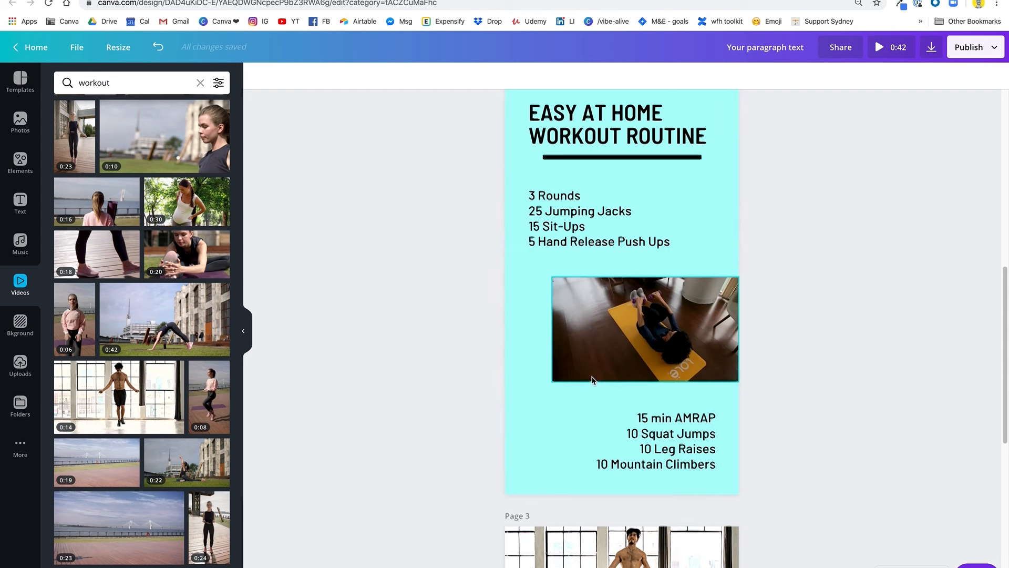
pyautogui.scroll(-3, 592, 380)
pyautogui.scroll(4, 614, 288)
pyautogui.click(585, 196)
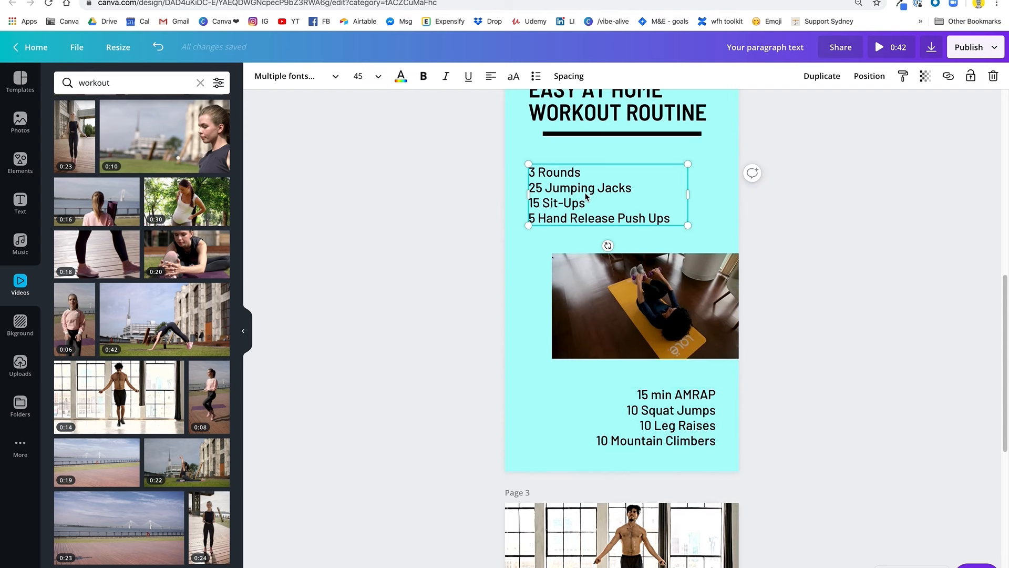
pyautogui.hotkey('ctrl', 'c')
pyautogui.scroll(-7, 583, 226)
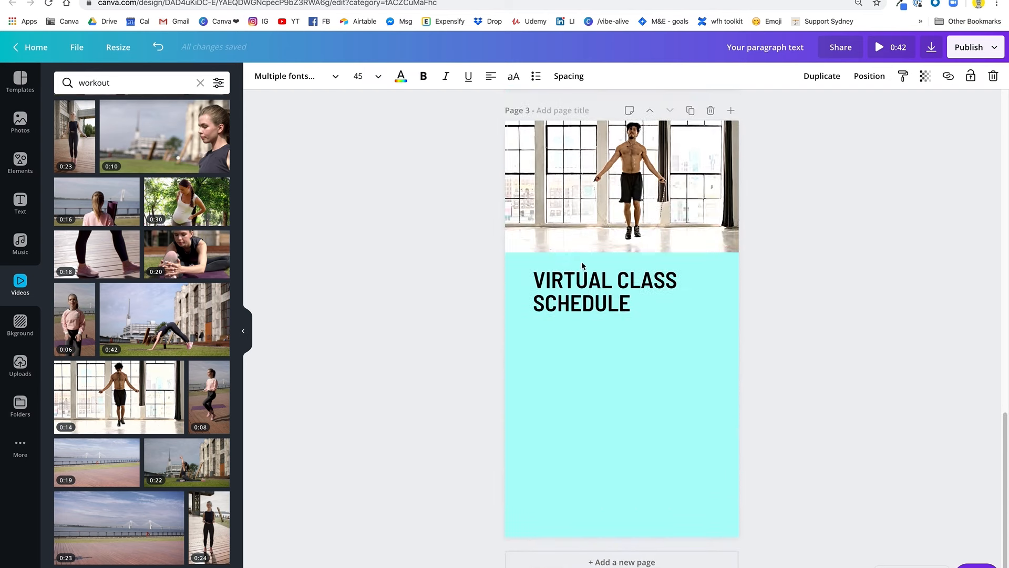
pyautogui.hotkey('ctrl', 'v')
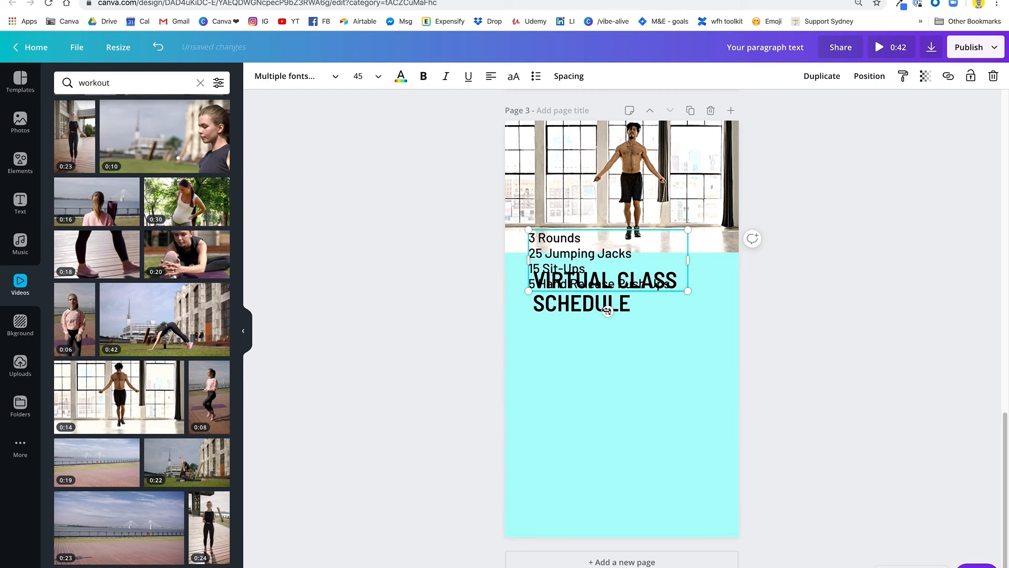
pyautogui.moveTo(587, 264); pyautogui.dragTo(586, 363)
# Replace the copied exercise list on page 3 with the single line "Monday"
pyautogui.click(667, 383)
pyautogui.moveTo(669, 383); pyautogui.dragTo(529, 333)
pyautogui.write('Monday')
# Narrow the Monday text box and duplicate it until seven copies are stacked in a column down page 3
pyautogui.moveTo(688, 337); pyautogui.dragTo(551, 382)
pyautogui.click(821, 76)
pyautogui.click(822, 76)
pyautogui.click(822, 76)
pyautogui.moveTo(556, 387); pyautogui.dragTo(554, 456)
pyautogui.click(822, 77)
pyautogui.click(822, 76)
pyautogui.click(822, 76)
# Relabel the six duplicated rows below Monday as Tuesday, Wednesday, Thursday, Friday, Saturday and Sunday
pyautogui.write('esday')
pyautogui.doubleClick(550, 382)
pyautogui.write('Wednesday')
pyautogui.doubleClick(550, 405)
pyautogui.write('Thursday')
pyautogui.doubleClick(549, 430)
pyautogui.write('Friday')
pyautogui.doubleClick(550, 455)
pyautogui.doubleClick(549, 482)
pyautogui.write('Sunday')
pyautogui.click(651, 421)
# Duplicate the Monday text to the far side of its row, change the copy to "6:30 AM" and center-align it
pyautogui.click(571, 338)
pyautogui.click(822, 76)
pyautogui.moveTo(583, 344); pyautogui.dragTo(687, 385)
pyautogui.doubleClick(652, 338)
pyautogui.write('6:30 AM')
pyautogui.click(491, 76)
# Duplicate the 6:30 AM text for every remaining day and line each copy up with its row, down to Sunday
pyautogui.click(822, 76)
pyautogui.click(822, 76)
pyautogui.moveTo(692, 391); pyautogui.dragTo(687, 456)
pyautogui.click(821, 77)
pyautogui.click(822, 76)
pyautogui.click(822, 77)
pyautogui.moveTo(690, 460); pyautogui.dragTo(686, 509)
pyautogui.click(822, 76)
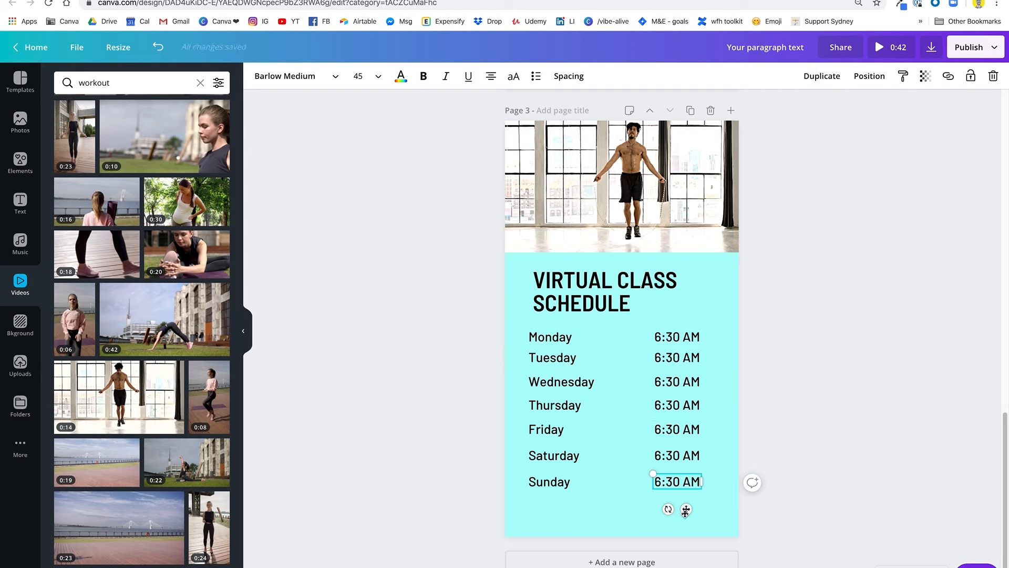
# Change Saturday's class time to 8:00 AM
pyautogui.click(679, 455)
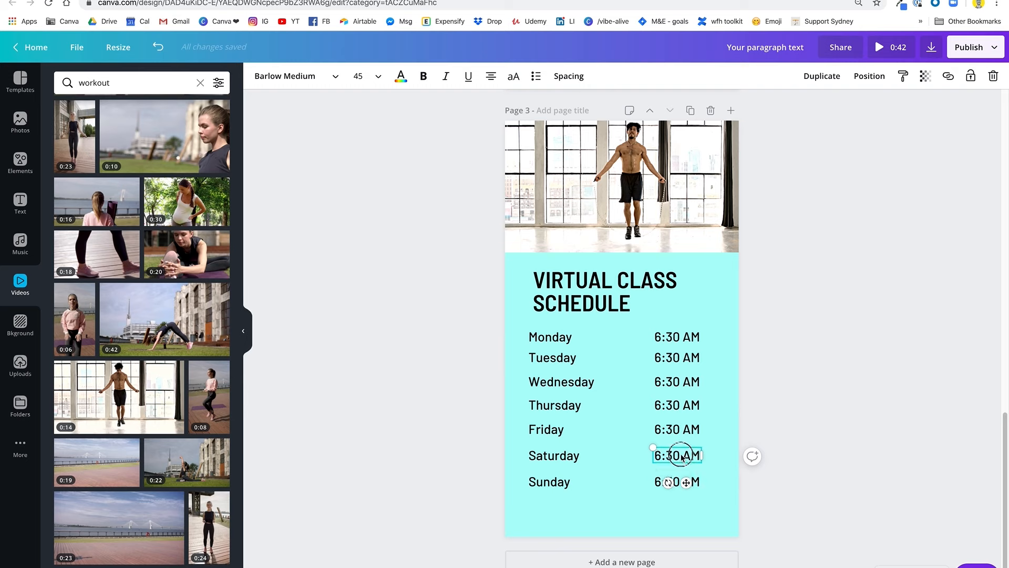
pyautogui.moveTo(680, 455); pyautogui.dragTo(667, 455)
pyautogui.write('00')
pyautogui.moveTo(661, 456); pyautogui.dragTo(656, 455)
pyautogui.click(655, 521)
# Replace Sunday's class time with "REST" and right-align the text
pyautogui.click(667, 481)
pyautogui.click(671, 480)
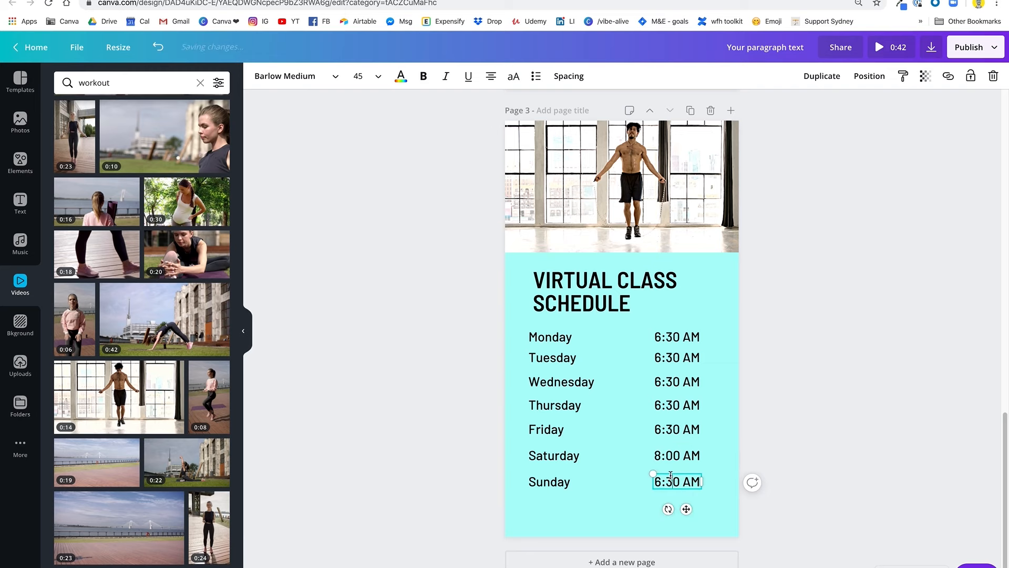
pyautogui.tripleClick(670, 478)
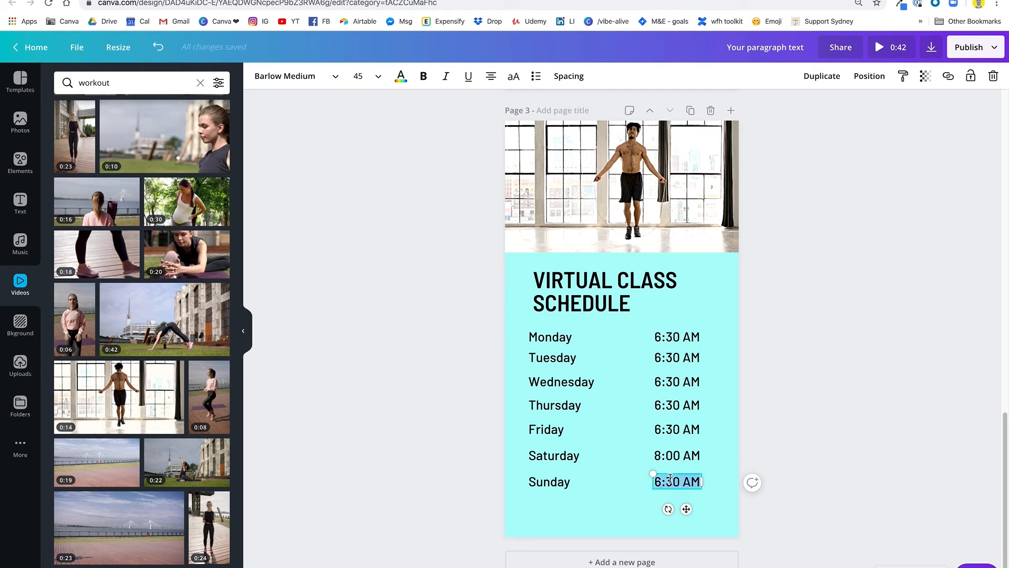
pyautogui.write('REST')
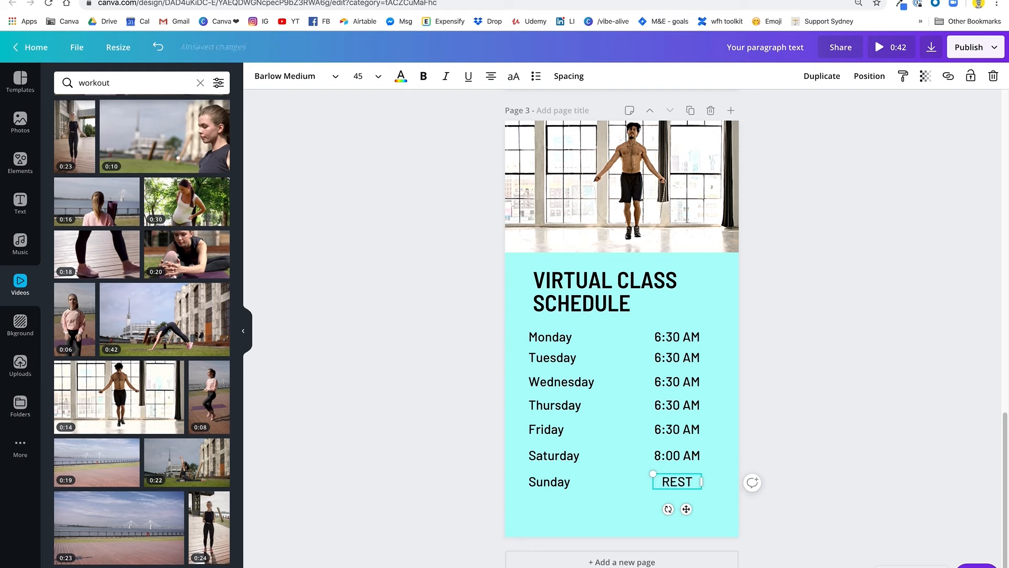
pyautogui.click(492, 77)
pyautogui.click(493, 79)
pyautogui.click(478, 468)
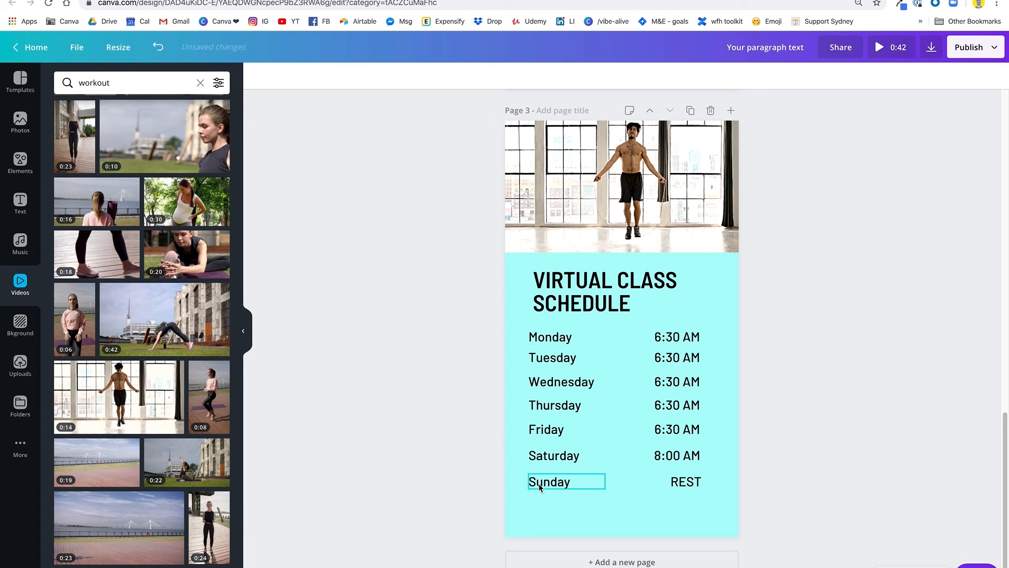
# Group each day name with its class time for the Monday, Tuesday and Wednesday rows on page 3
pyautogui.scroll(8, 541, 482)
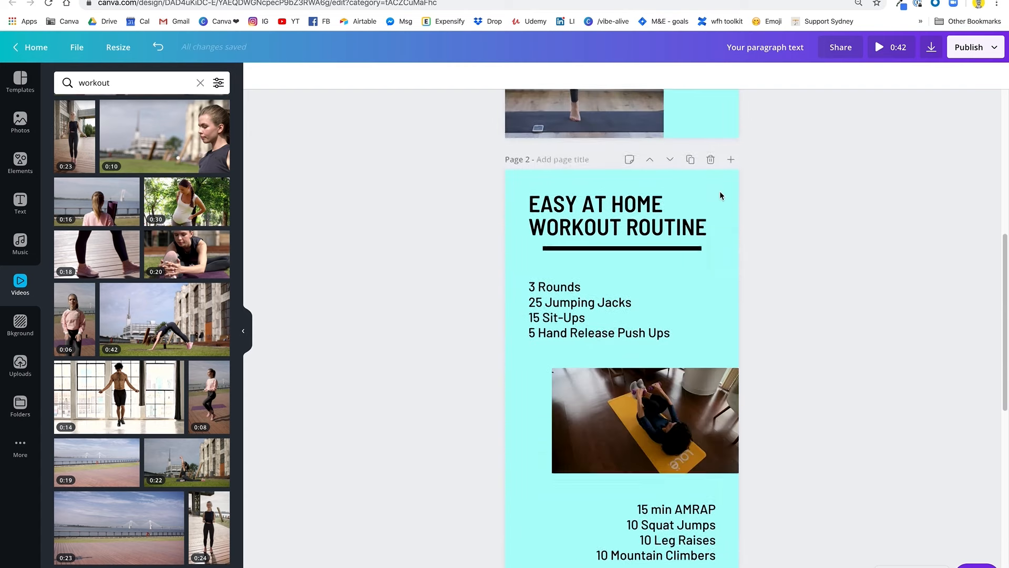
pyautogui.scroll(-7, 676, 288)
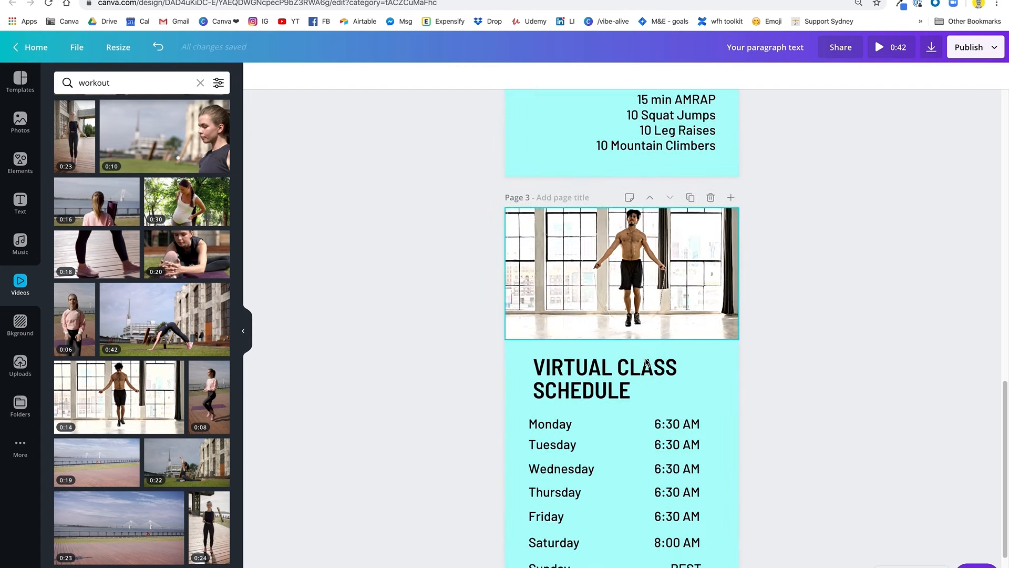
pyautogui.scroll(-1, 609, 471)
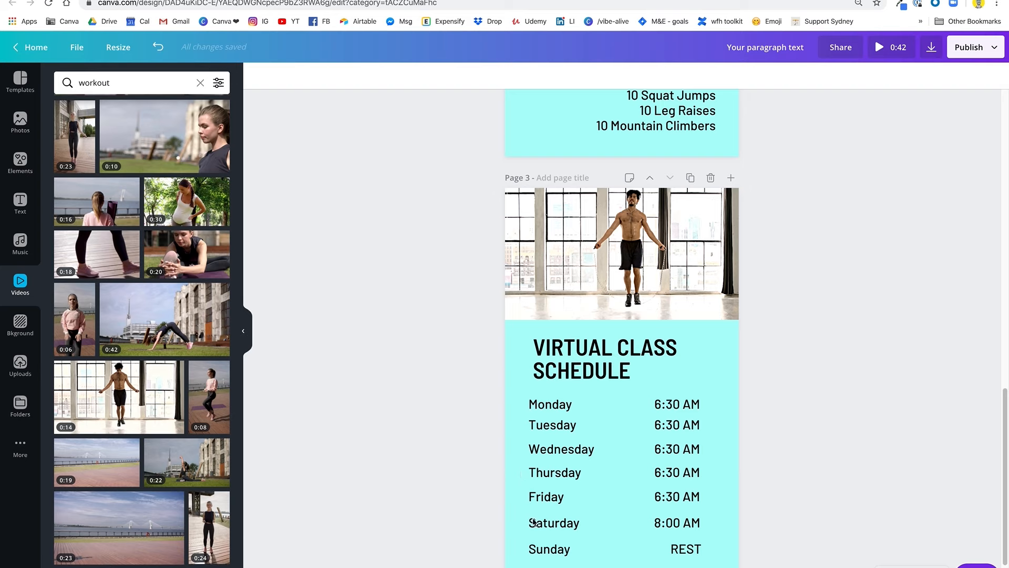
pyautogui.moveTo(450, 394); pyautogui.dragTo(738, 409)
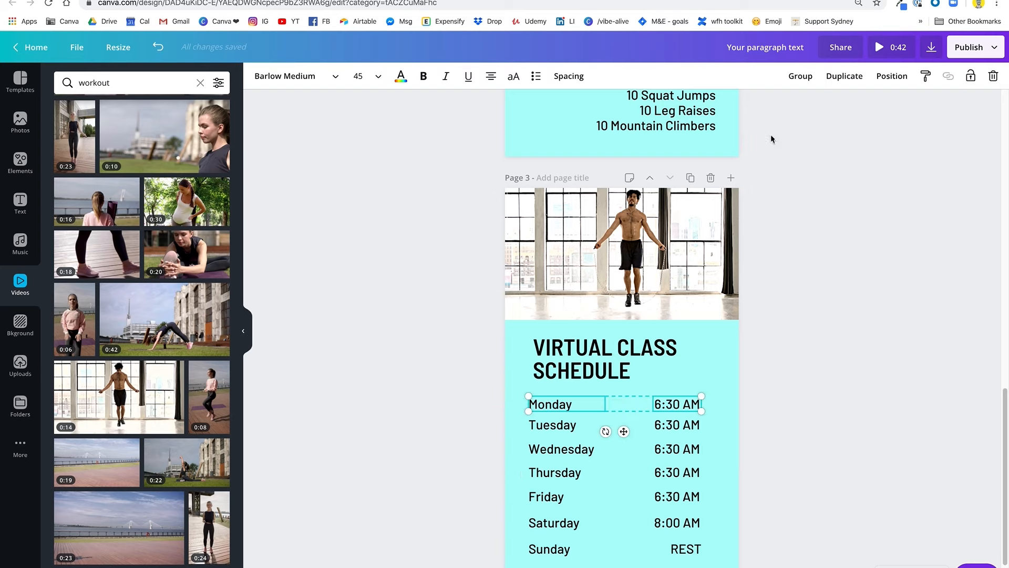
pyautogui.click(799, 77)
pyautogui.moveTo(429, 427); pyautogui.dragTo(731, 429)
pyautogui.click(799, 78)
pyautogui.click(454, 444)
pyautogui.moveTo(441, 435); pyautogui.dragTo(707, 458)
pyautogui.click(791, 87)
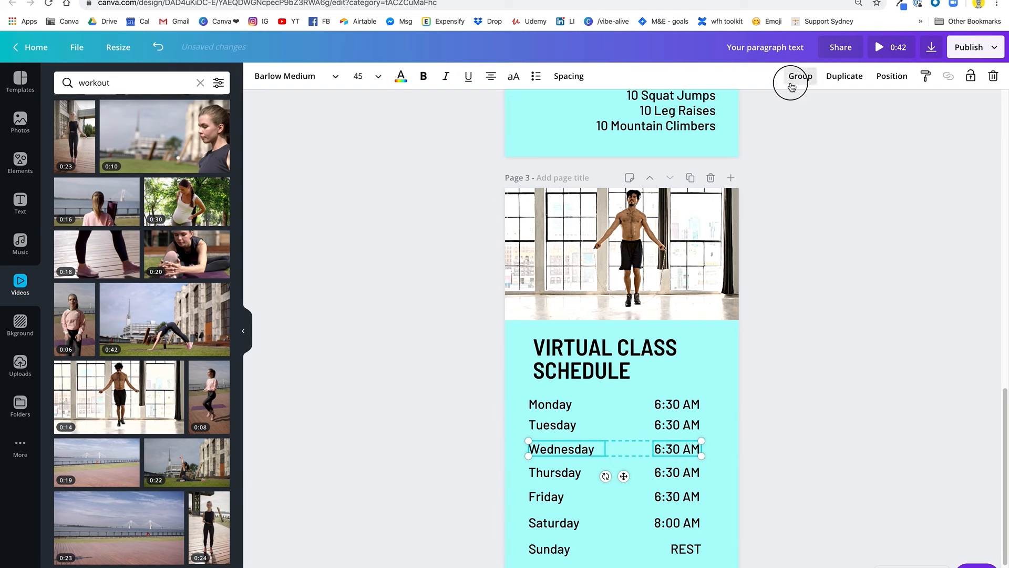
# Try to space the ungrouped Thursday to Sunday entries evenly in the vertical direction, and undo it
pyautogui.scroll(-1, 439, 476)
pyautogui.click(546, 552)
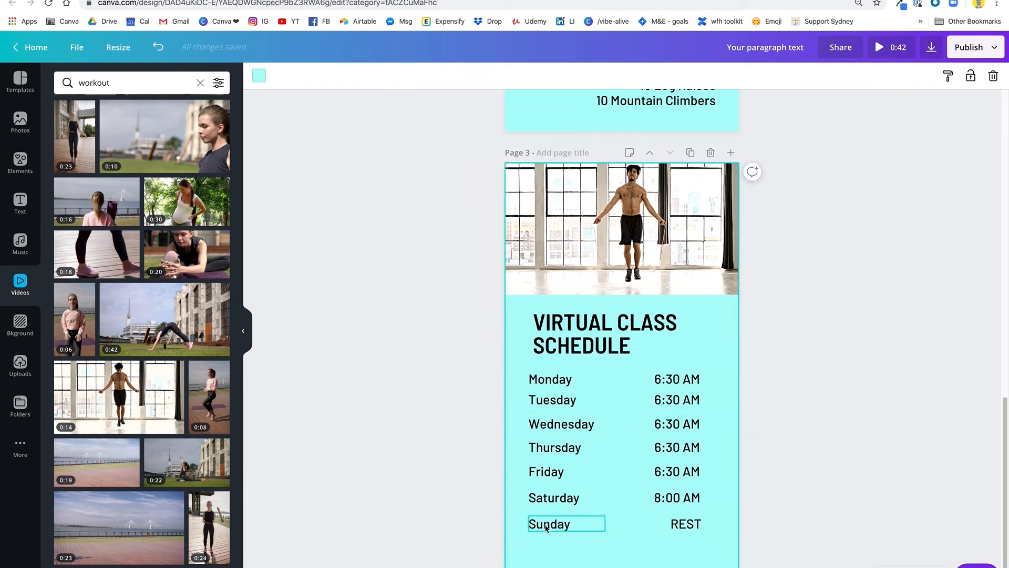
pyautogui.moveTo(525, 446); pyautogui.dragTo(705, 554)
pyautogui.click(886, 78)
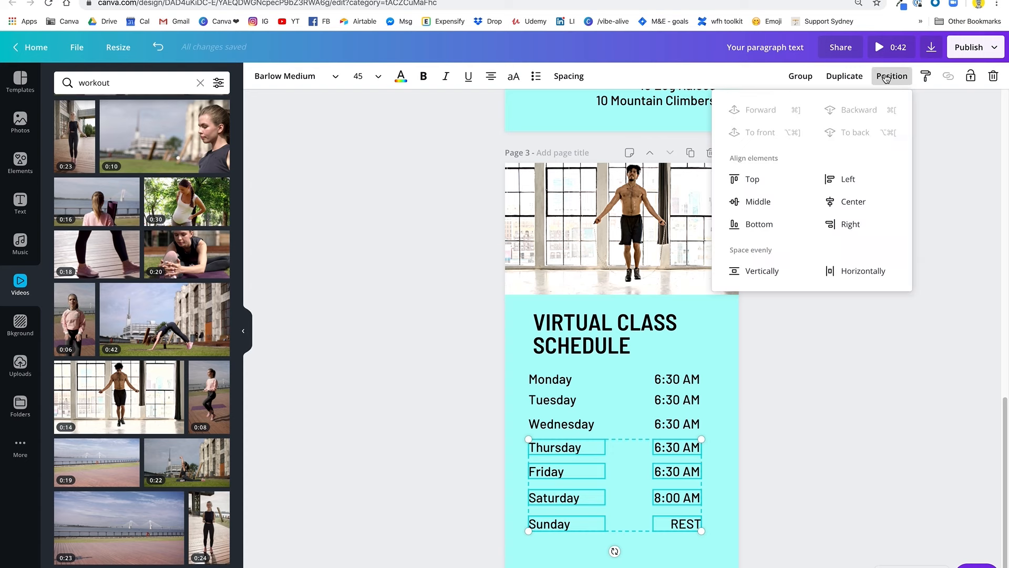
pyautogui.click(755, 274)
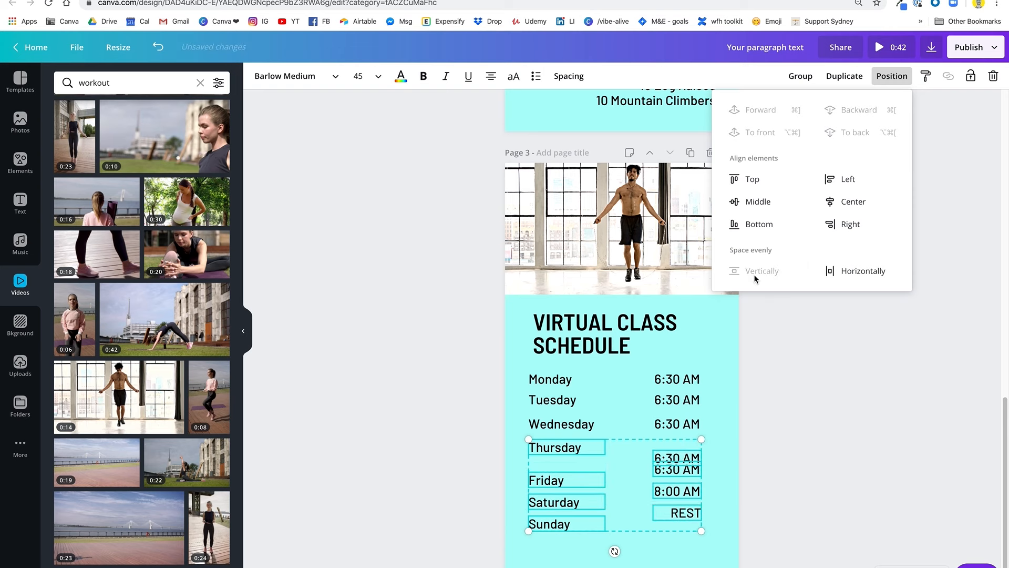
pyautogui.click(157, 47)
pyautogui.click(398, 383)
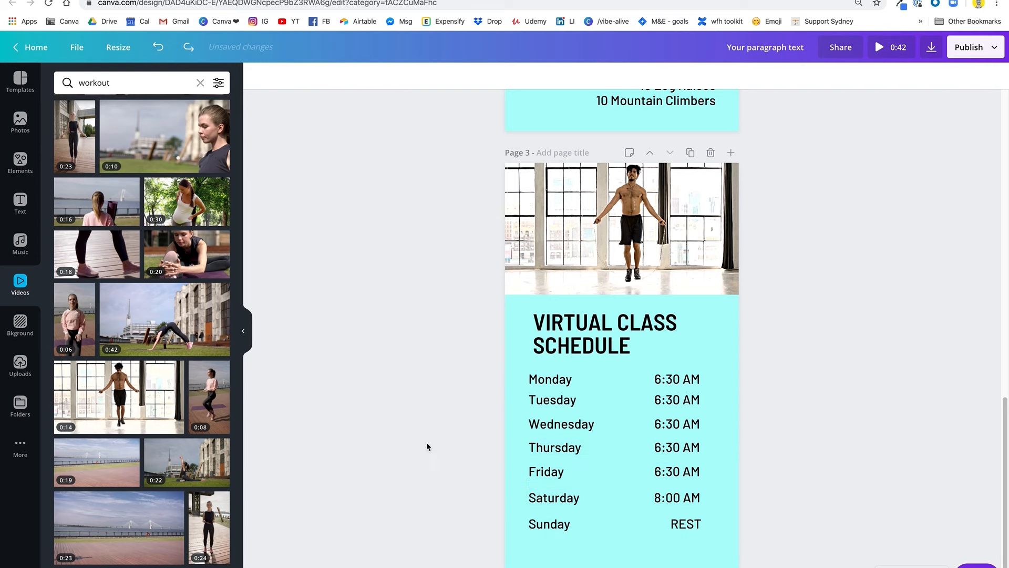
# Group each day name with its entry for the Thursday, Friday, Saturday and Sunday rows
pyautogui.moveTo(556, 450); pyautogui.dragTo(719, 458)
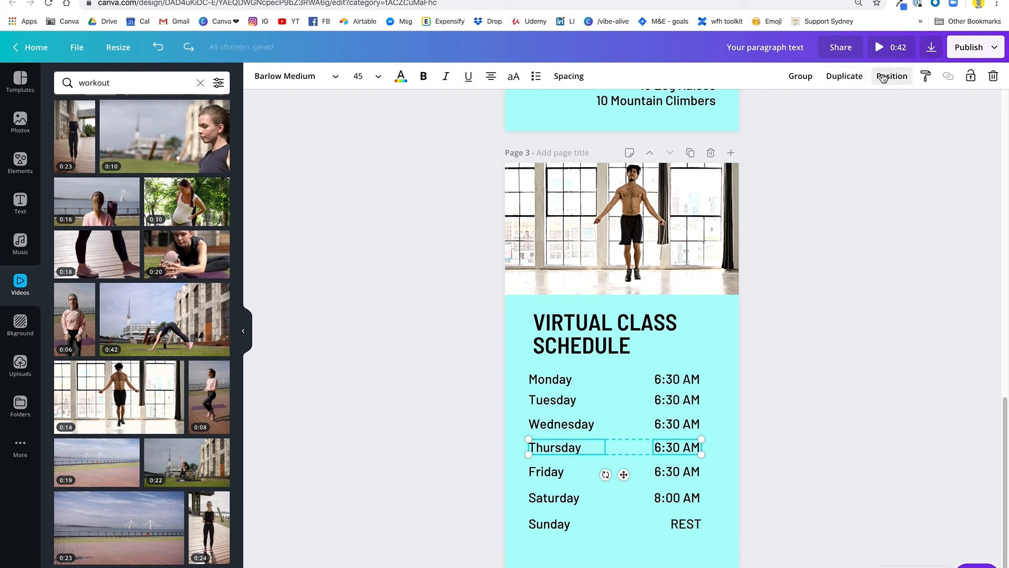
pyautogui.press('Escape')
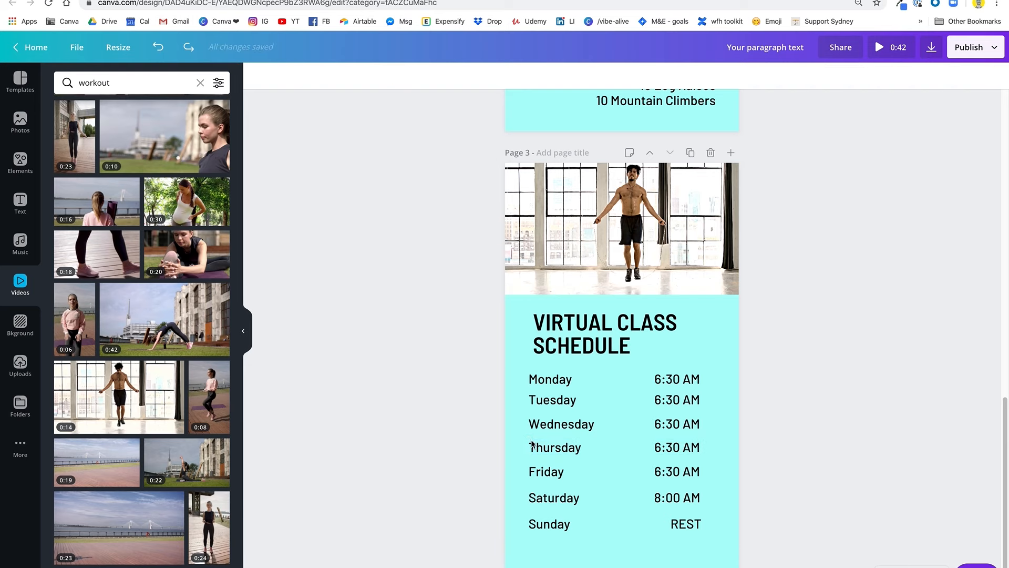
pyautogui.moveTo(529, 446); pyautogui.dragTo(735, 449)
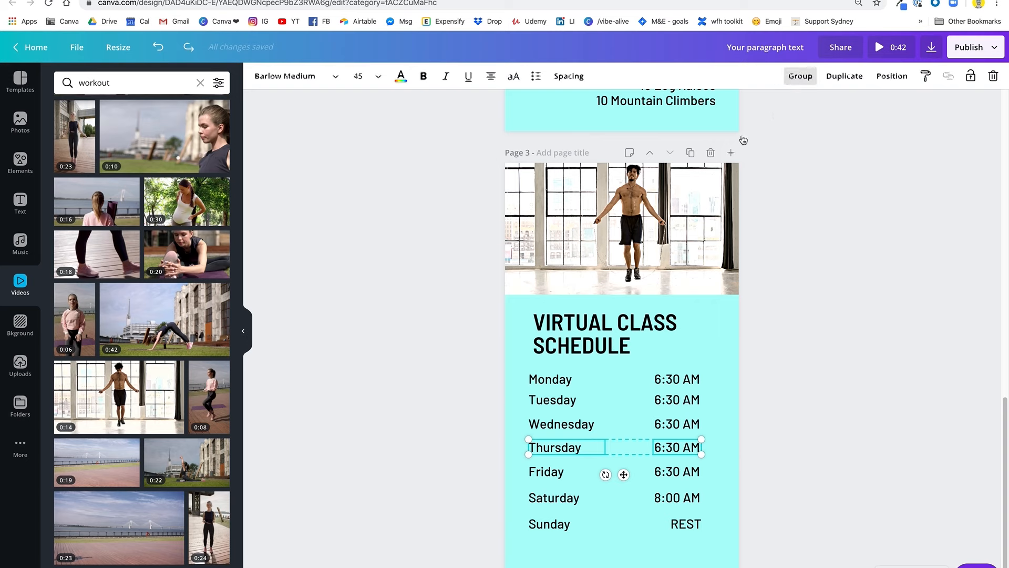
pyautogui.moveTo(453, 468); pyautogui.dragTo(728, 469)
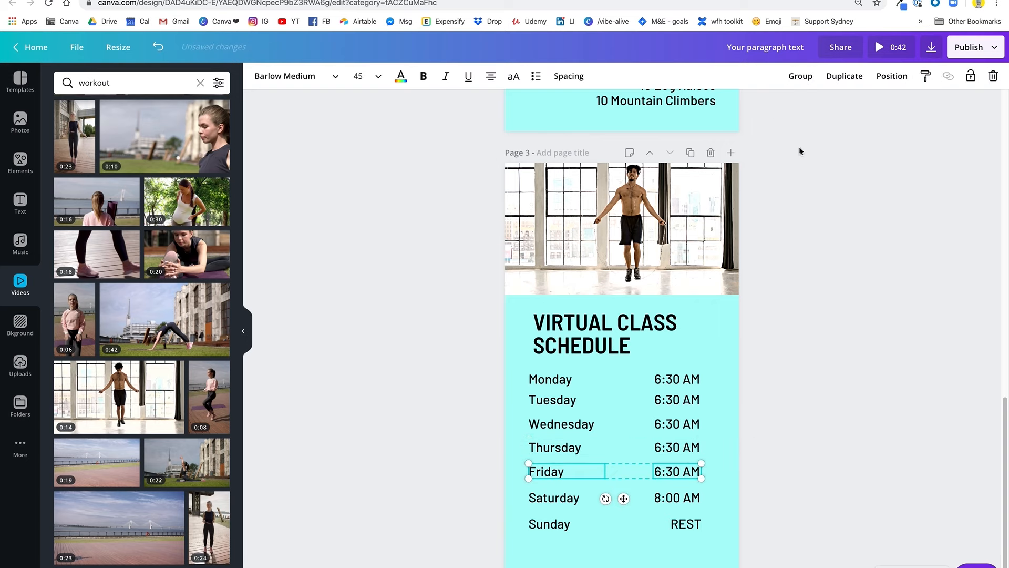
pyautogui.moveTo(418, 494); pyautogui.dragTo(747, 503)
pyautogui.click(800, 76)
pyautogui.moveTo(404, 510); pyautogui.dragTo(768, 528)
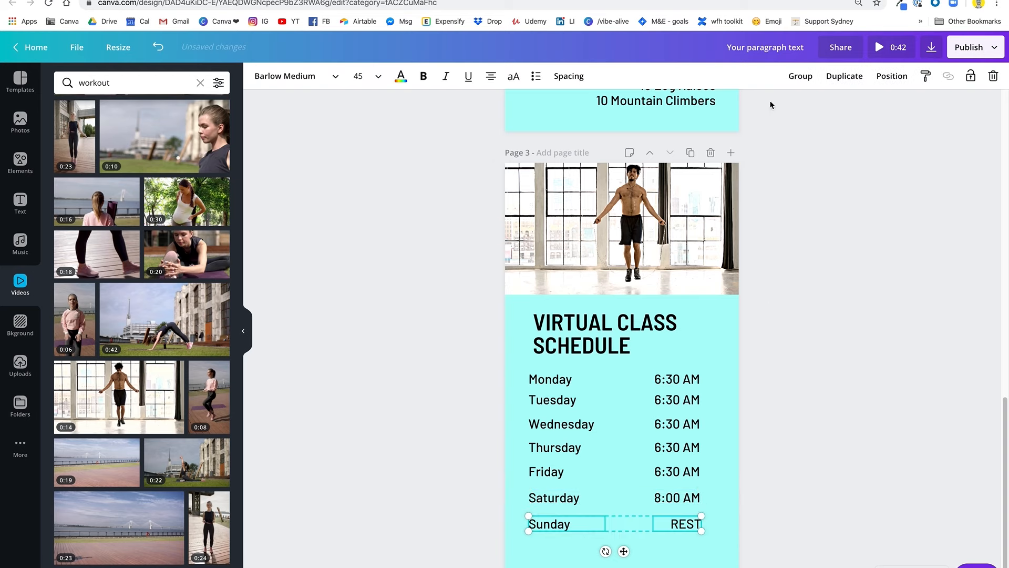
pyautogui.click(800, 75)
# Space all seven grouped schedule rows, Monday to Sunday, evenly in the vertical direction
pyautogui.moveTo(396, 370); pyautogui.dragTo(695, 533)
pyautogui.click(892, 76)
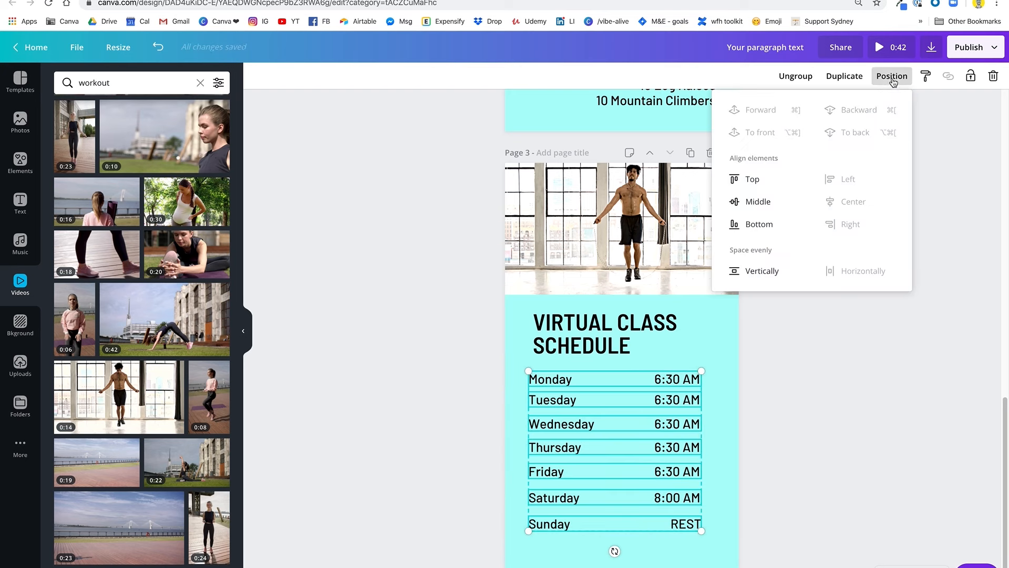
pyautogui.click(758, 272)
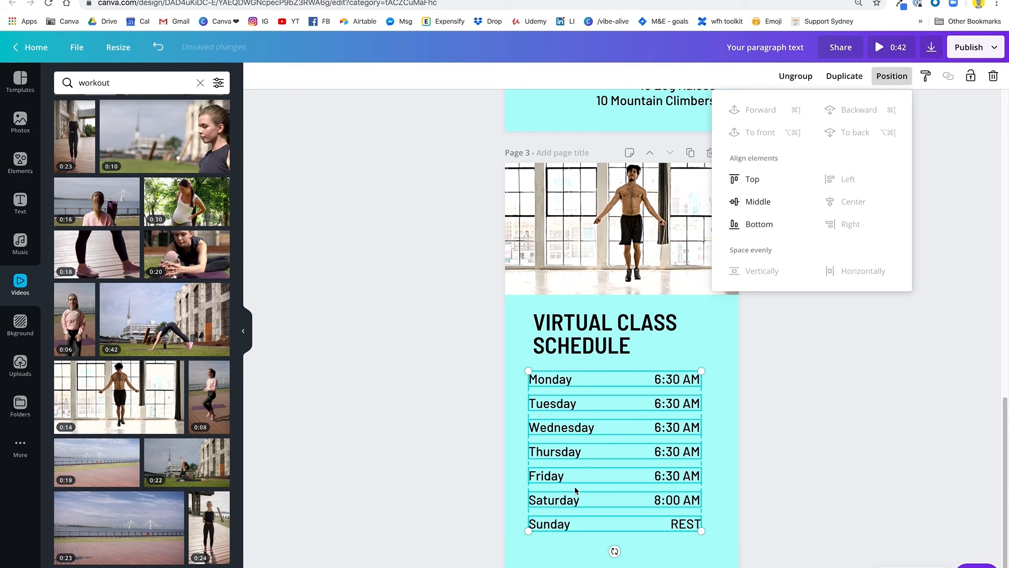
# Move the schedule rows down with their left edge aligned to the headline, and shift the headline down slightly
pyautogui.moveTo(601, 457); pyautogui.dragTo(604, 477)
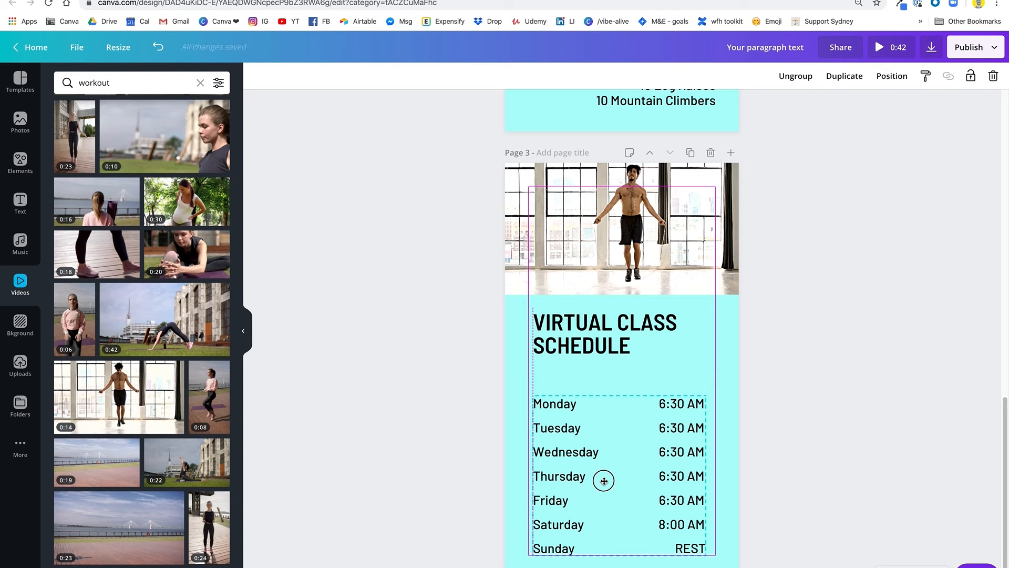
pyautogui.moveTo(604, 480); pyautogui.dragTo(604, 480)
pyautogui.click(597, 350)
pyautogui.moveTo(597, 350); pyautogui.dragTo(597, 368)
pyautogui.click(457, 379)
pyautogui.scroll(-1, 458, 378)
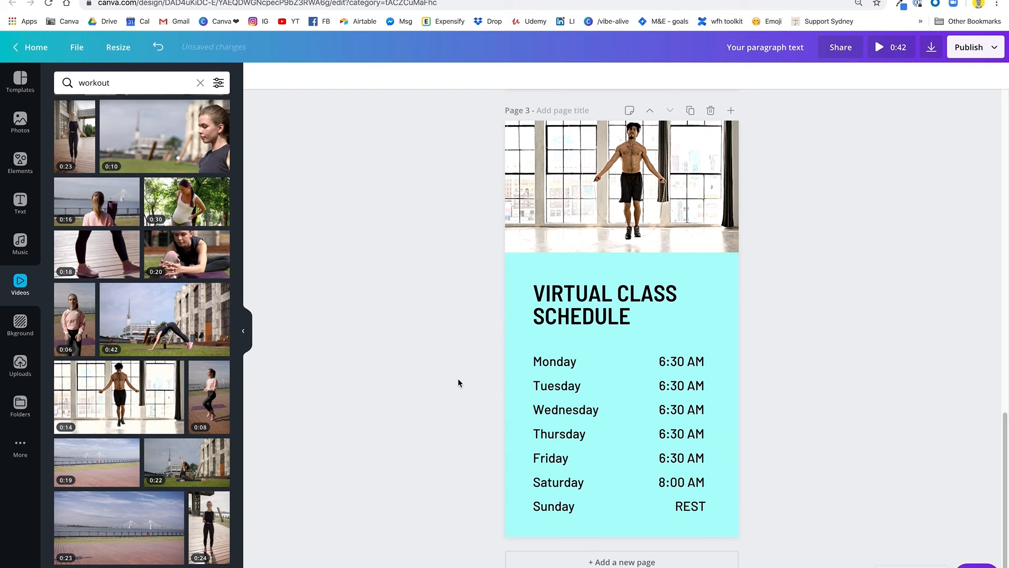
# Nudge the headline and the seven schedule rows up slightly to balance the spacing under the video
pyautogui.moveTo(383, 350); pyautogui.dragTo(650, 483)
pyautogui.moveTo(635, 317); pyautogui.dragTo(635, 311)
pyautogui.click(596, 424)
pyautogui.moveTo(451, 345); pyautogui.dragTo(707, 507)
pyautogui.moveTo(679, 410); pyautogui.dragTo(675, 405)
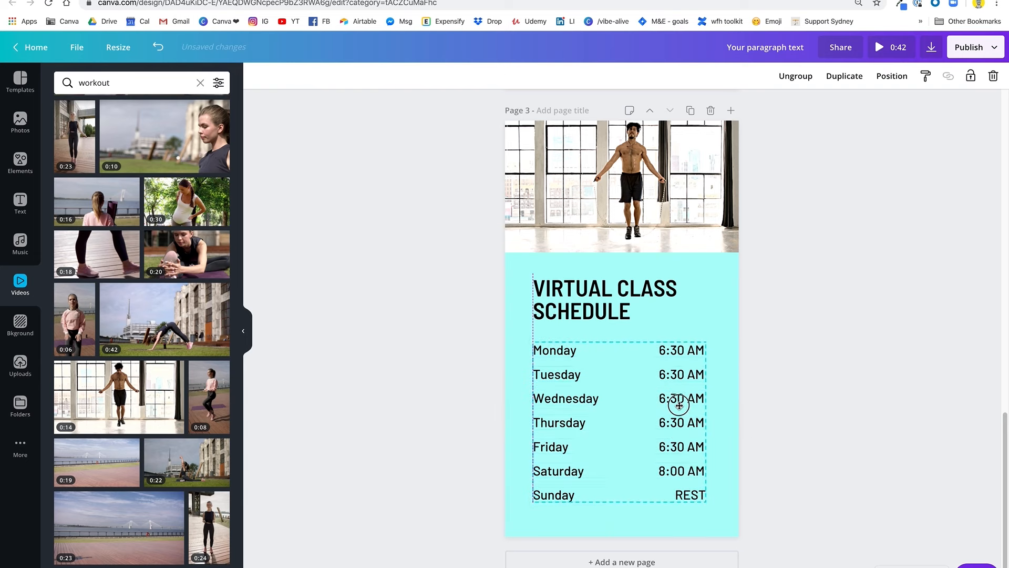
pyautogui.click(847, 360)
# Review the layout and the videos on all three pages of the story
pyautogui.scroll(10, 847, 363)
pyautogui.scroll(10, 847, 367)
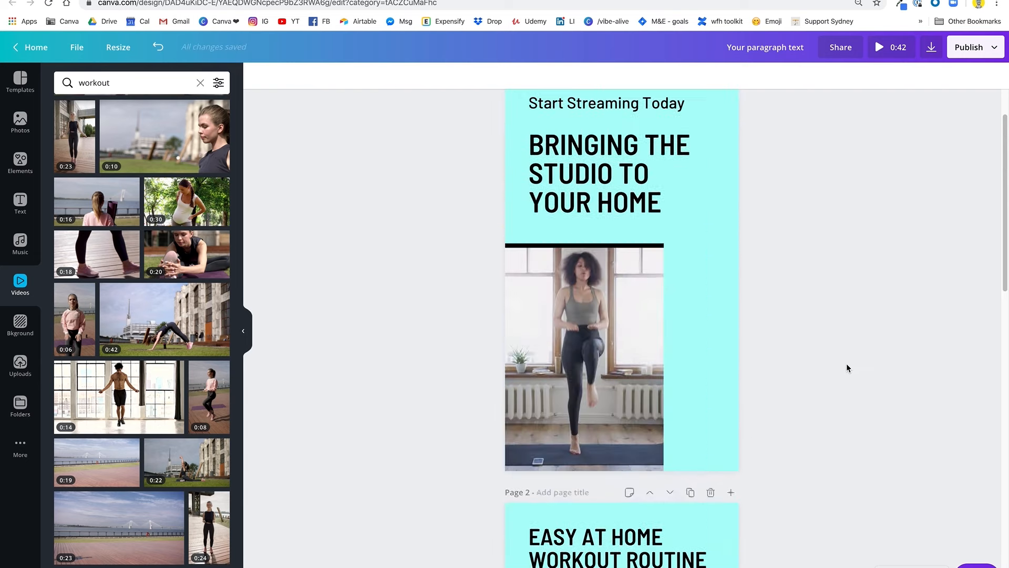
pyautogui.scroll(-6, 846, 369)
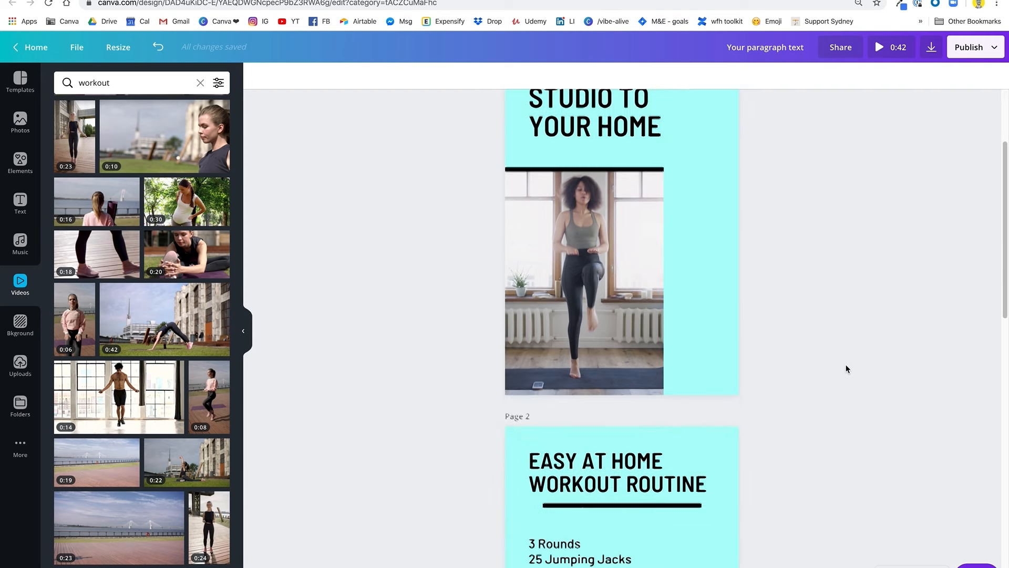
pyautogui.click(605, 491)
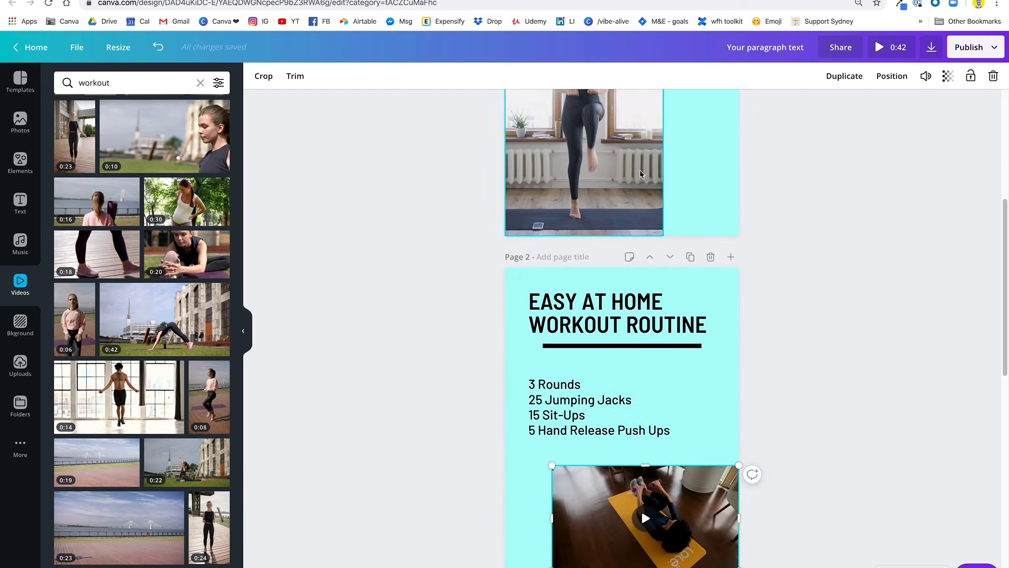
pyautogui.scroll(-5, 624, 420)
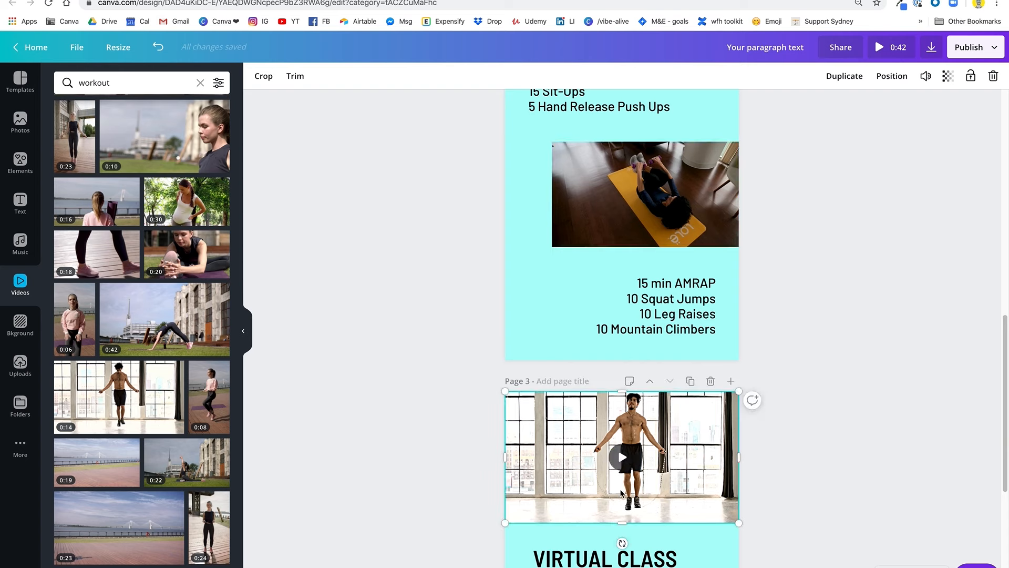
pyautogui.scroll(-5, 621, 493)
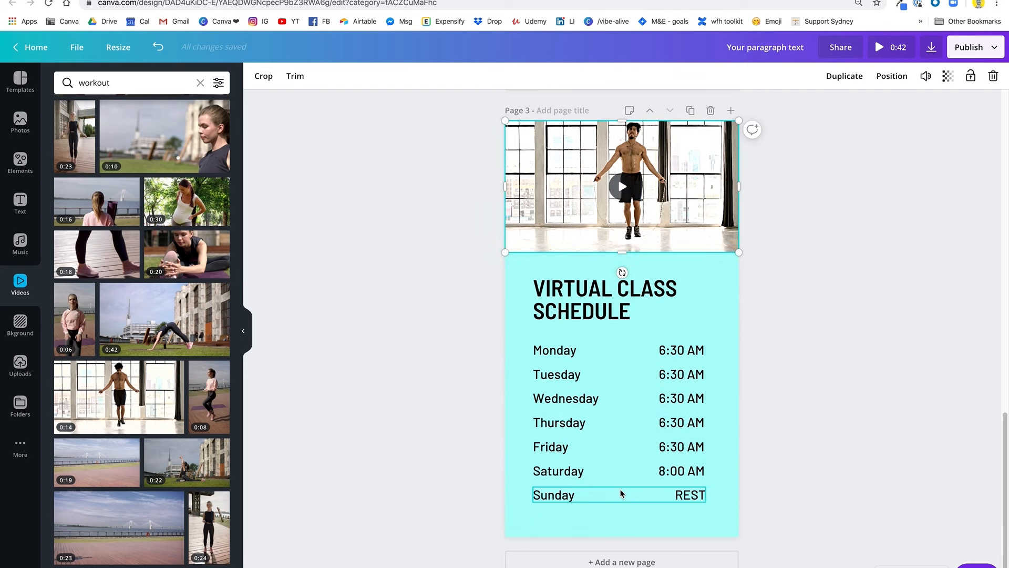
pyautogui.scroll(15, 621, 493)
pyautogui.click(617, 424)
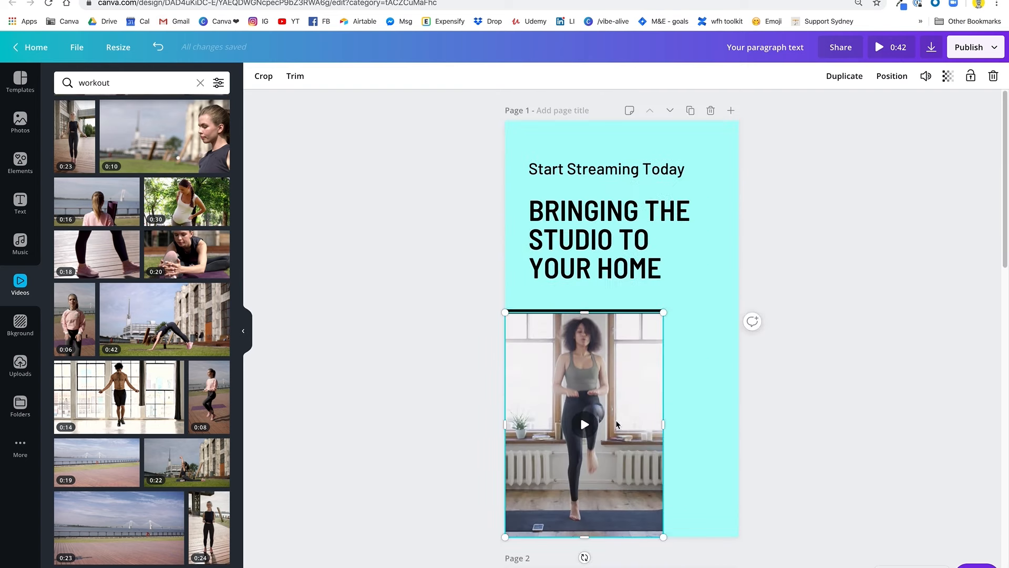
# Trim the page 1 video of the woman exercising to 15.0 seconds
pyautogui.click(585, 425)
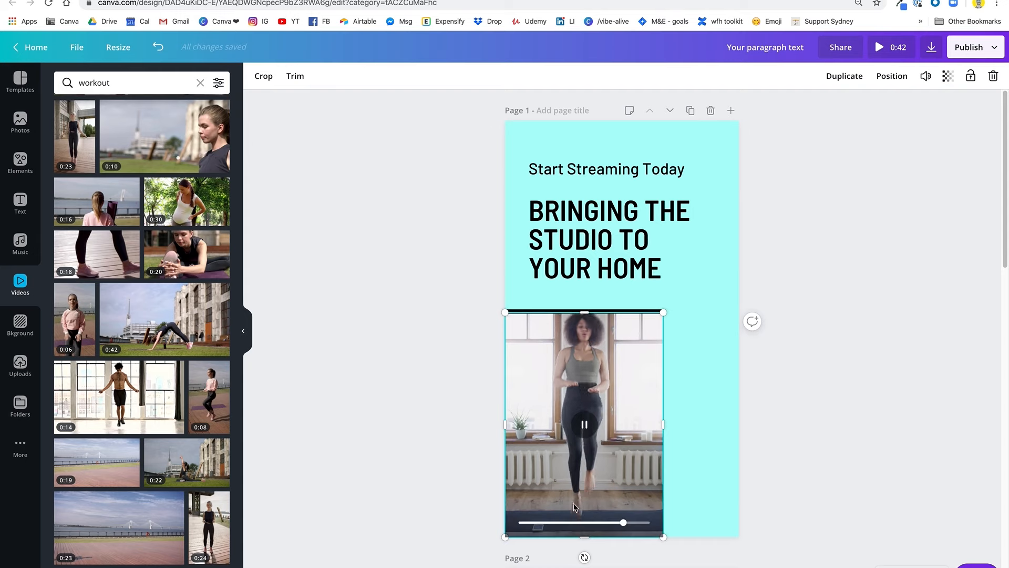
pyautogui.doubleClick(591, 464)
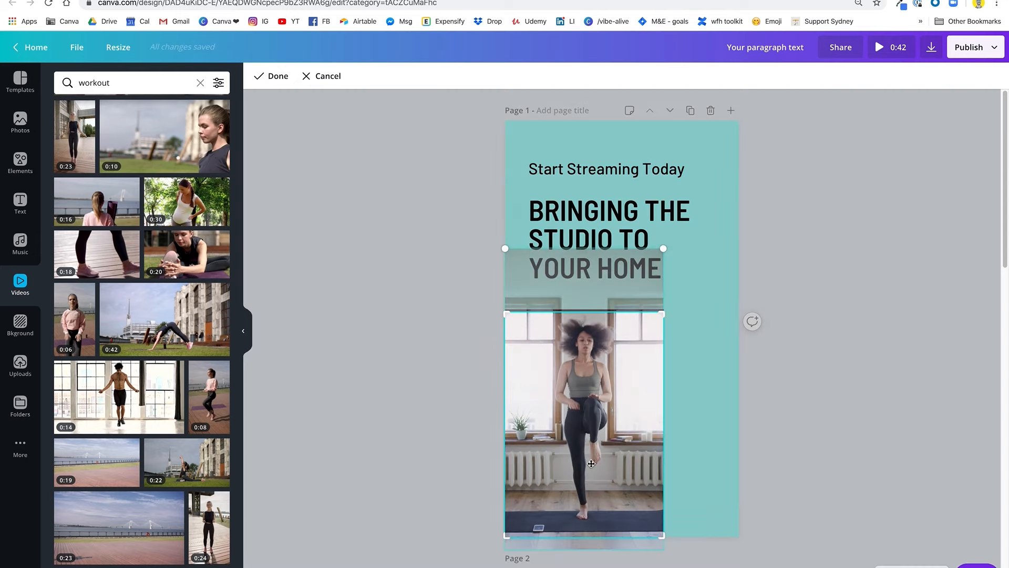
pyautogui.click(832, 410)
pyautogui.click(591, 454)
pyautogui.click(292, 77)
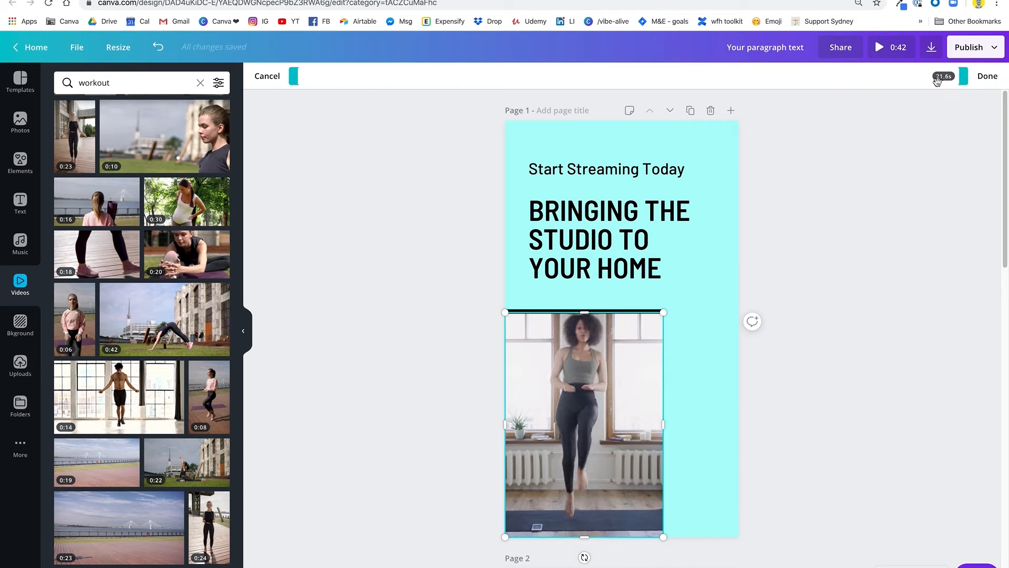
pyautogui.moveTo(963, 76); pyautogui.dragTo(744, 112)
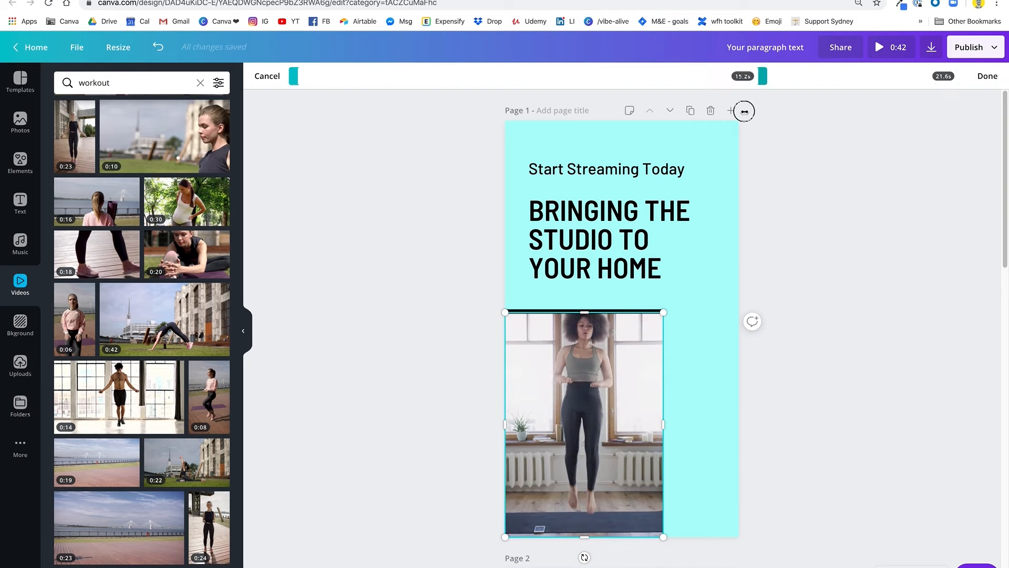
pyautogui.moveTo(620, 125); pyautogui.dragTo(756, 102)
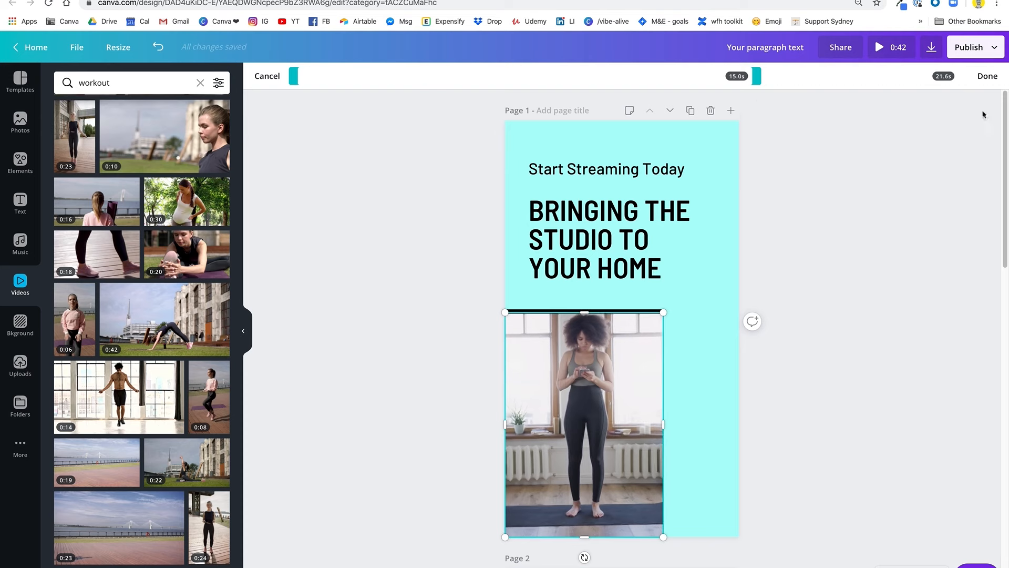
pyautogui.click(987, 76)
# Check the trim range of the exercise mat video on page 2 and keep its full length
pyautogui.scroll(-4, 922, 216)
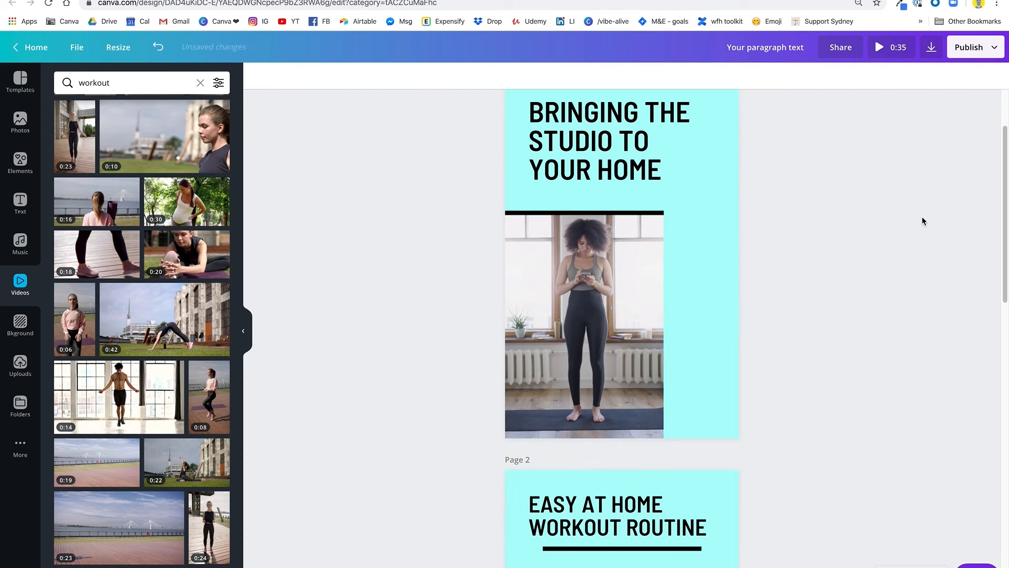
pyautogui.scroll(-3, 922, 219)
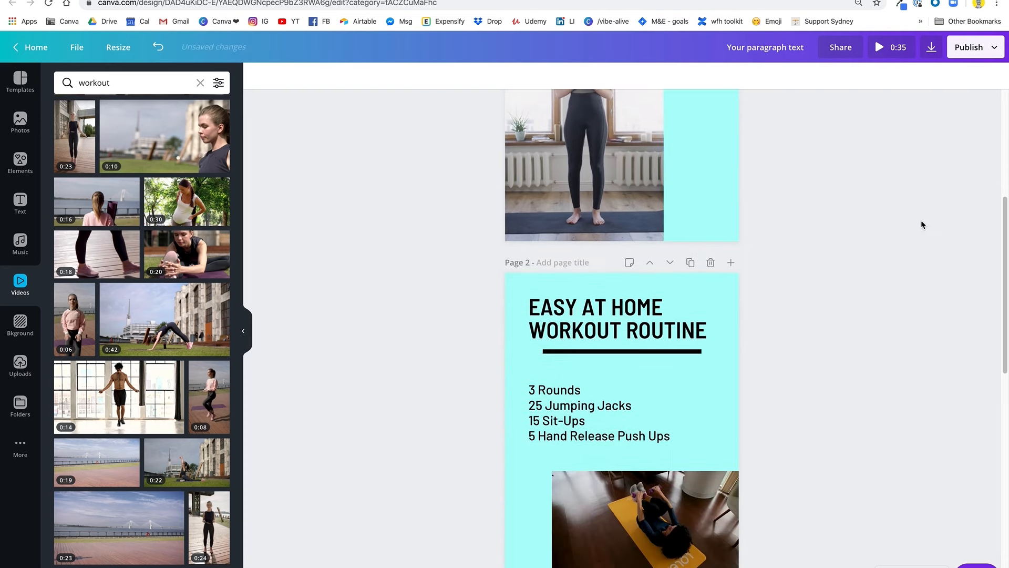
pyautogui.click(710, 501)
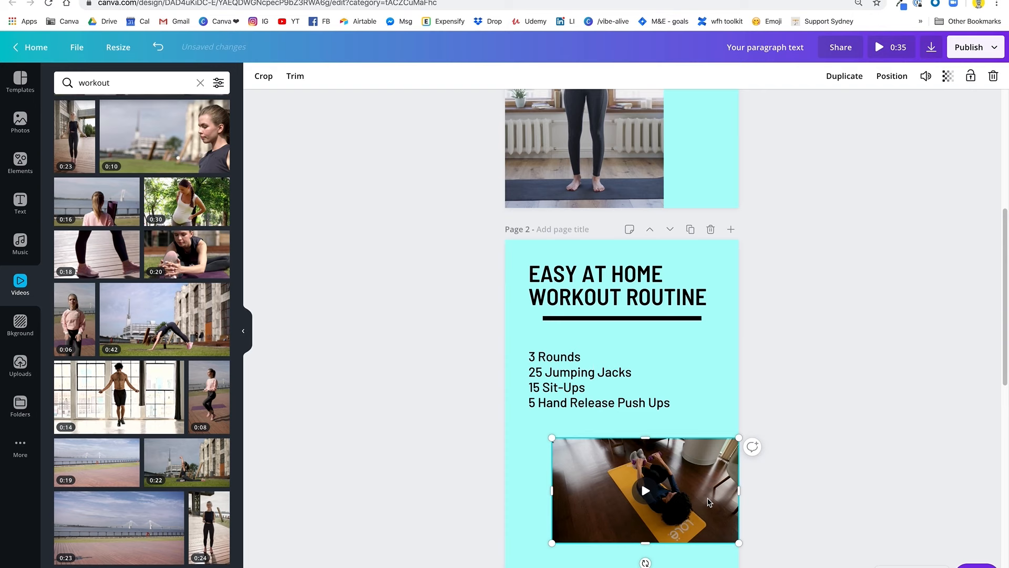
pyautogui.click(295, 79)
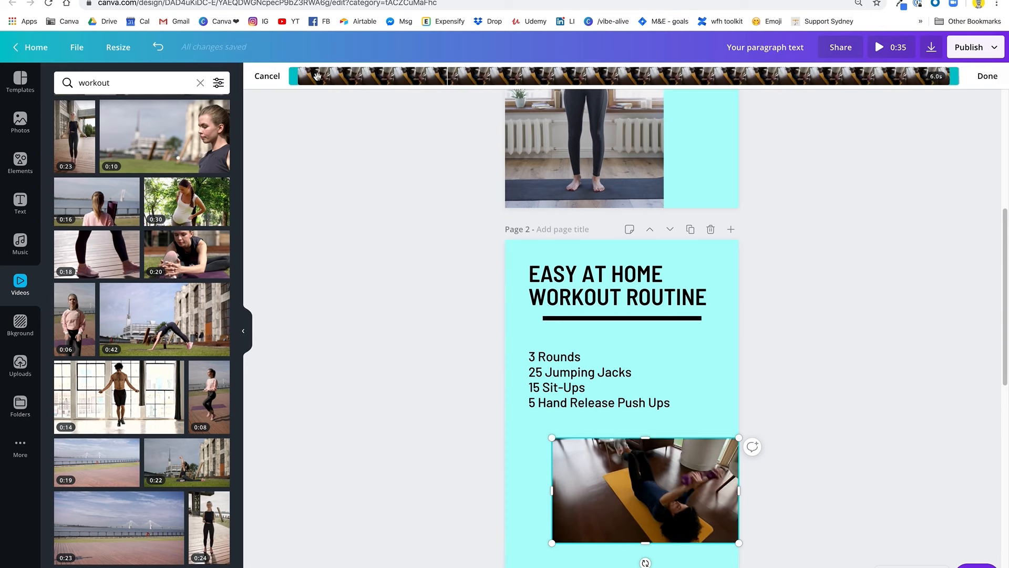
pyautogui.click(987, 76)
# Review the page 2 workout lists and mat video against the video at the start of page 3
pyautogui.scroll(-5, 883, 309)
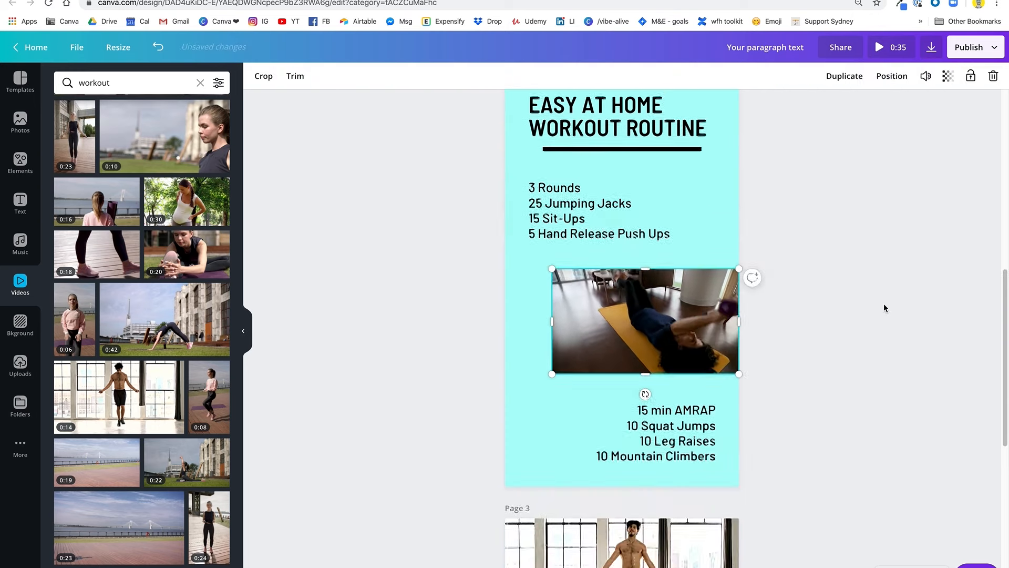
pyautogui.scroll(1, 883, 308)
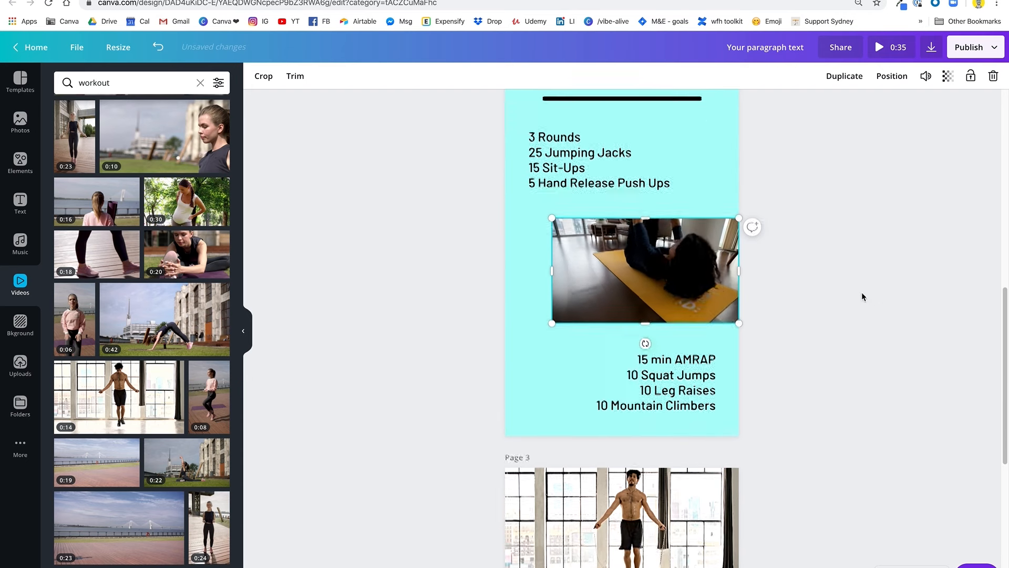
pyautogui.scroll(1, 685, 330)
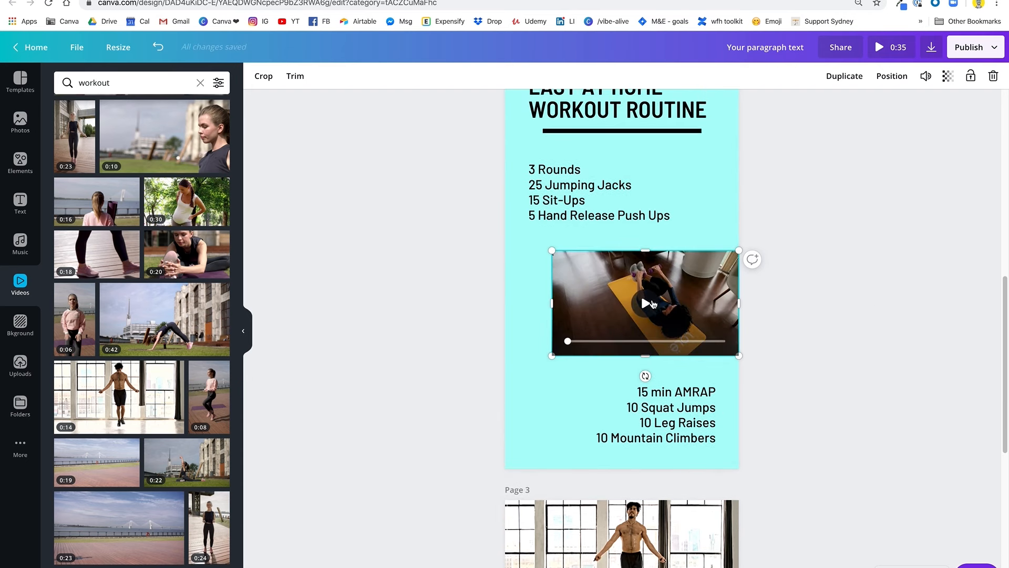
pyautogui.scroll(3, 656, 327)
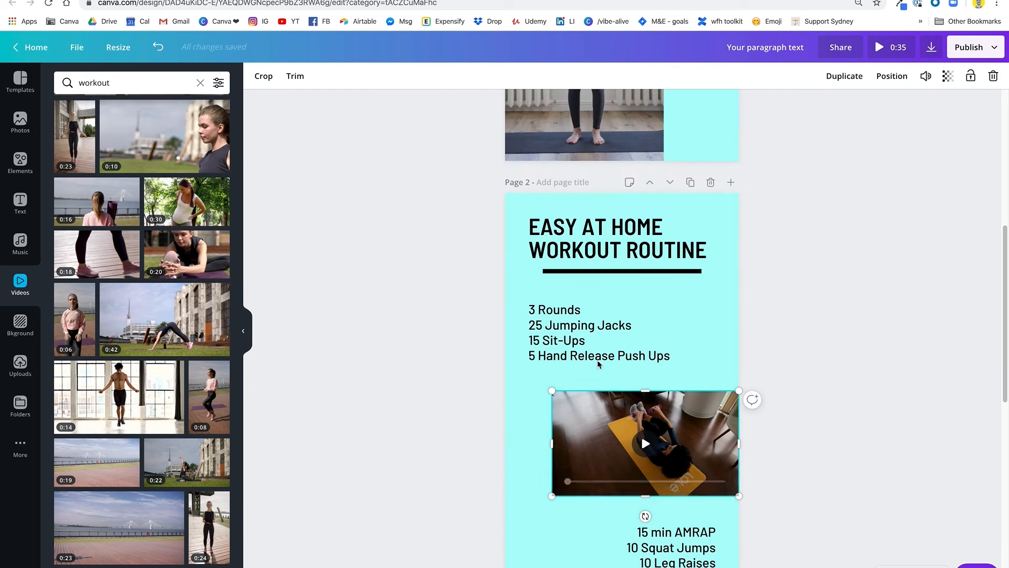
pyautogui.scroll(-1, 619, 468)
pyautogui.scroll(-1, 619, 468)
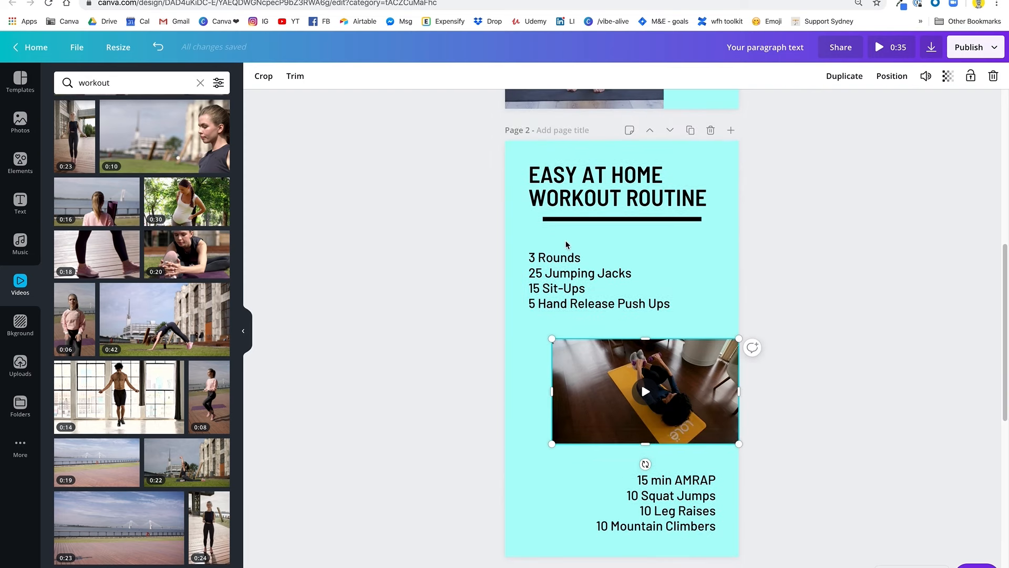
pyautogui.scroll(-5, 686, 383)
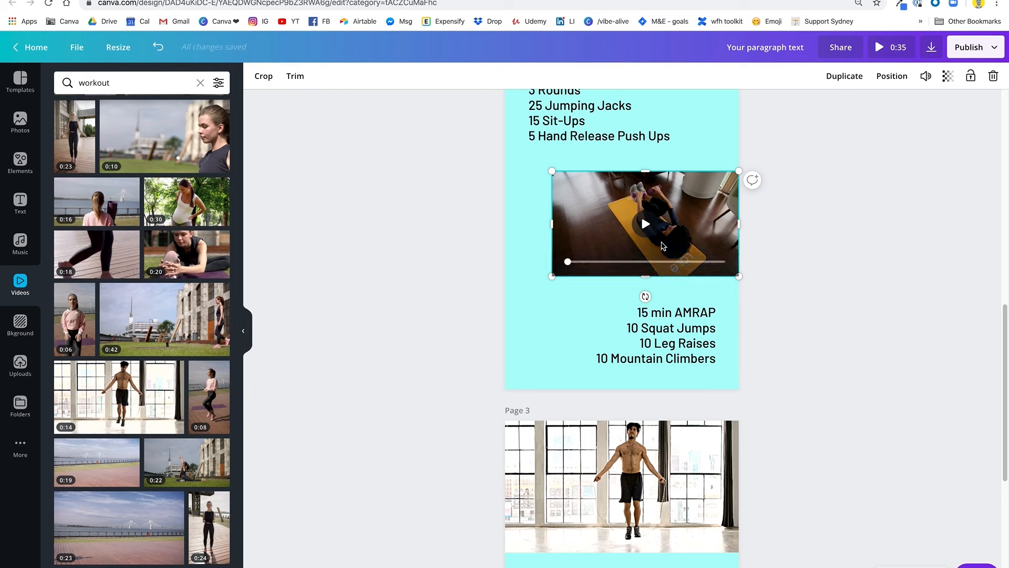
pyautogui.scroll(-3, 609, 302)
pyautogui.scroll(3, 609, 302)
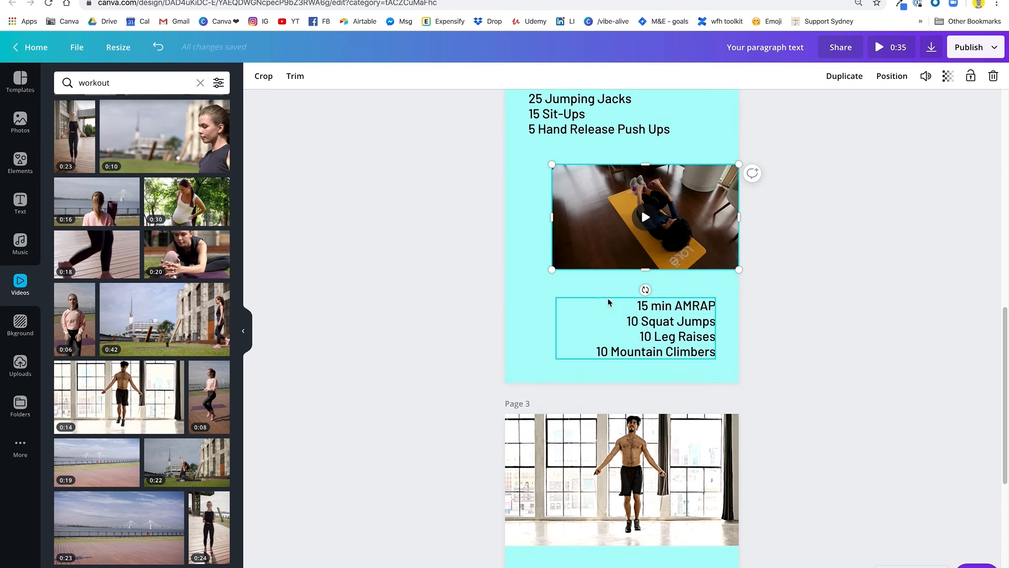
pyautogui.scroll(-1, 608, 302)
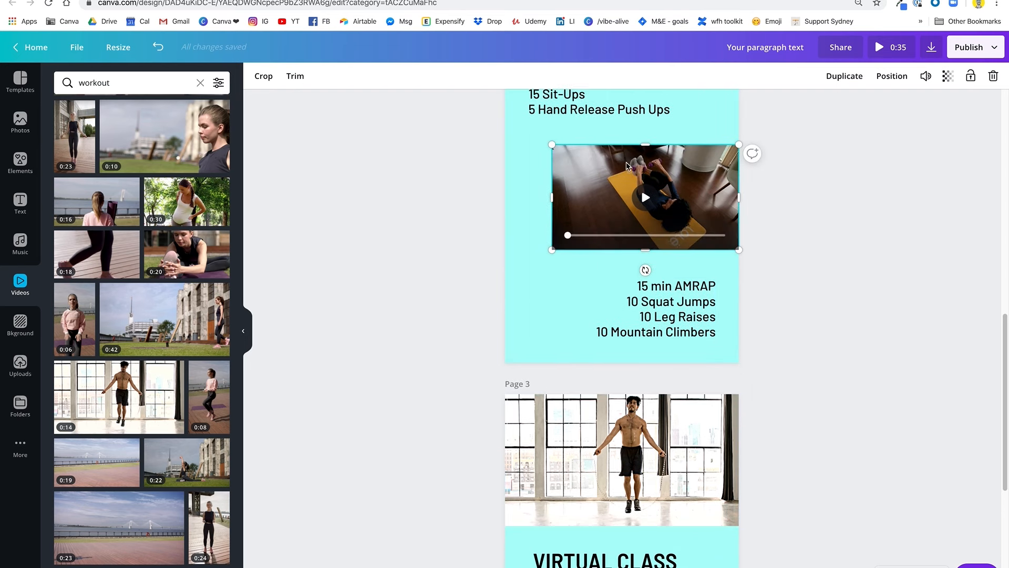
# Replace the mat video on page 2 with the 0:14 jump-rope video, placed against the page's right edge between the two workout lists
pyautogui.press('Delete')
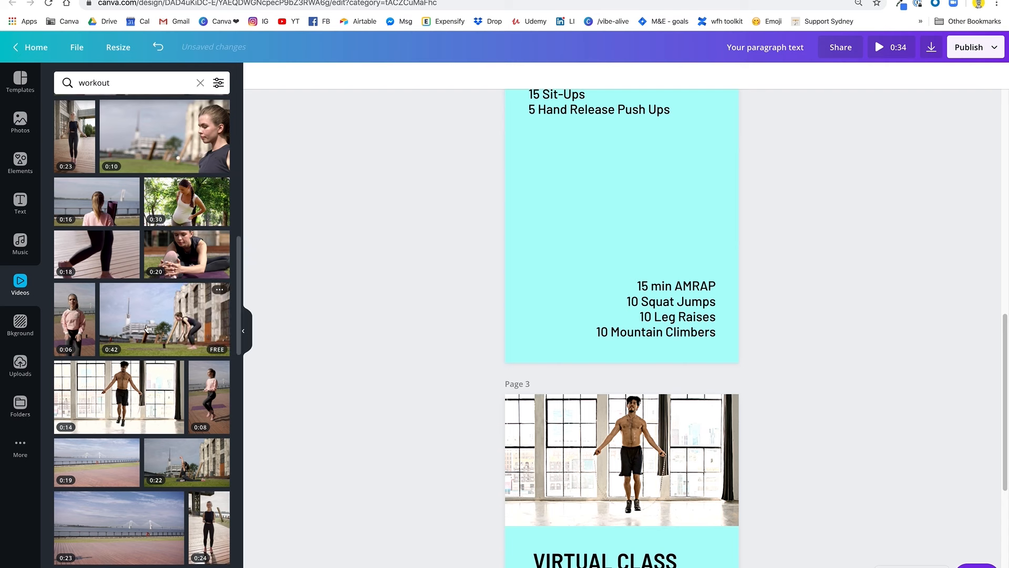
pyautogui.scroll(-1, 109, 400)
pyautogui.click(109, 399)
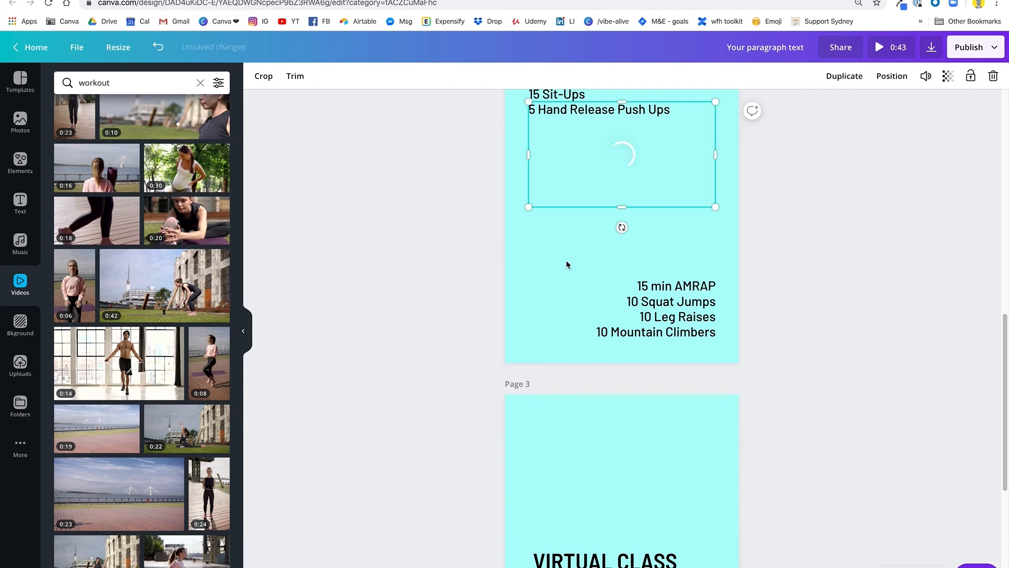
pyautogui.scroll(3, 578, 263)
pyautogui.moveTo(675, 269); pyautogui.dragTo(656, 296)
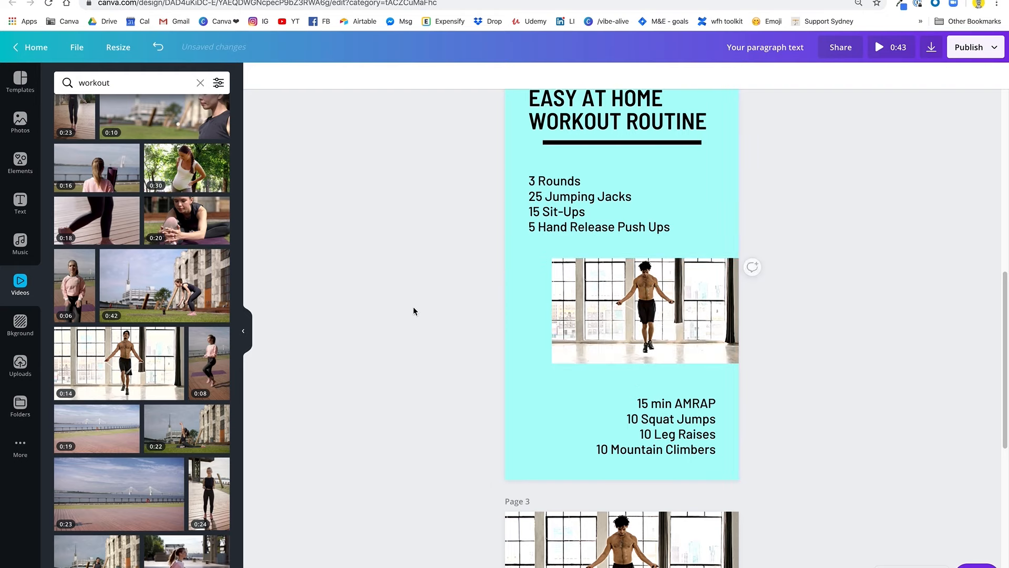
# Space the two workout lists and the jump-rope video on page 2 evenly in the vertical direction
pyautogui.moveTo(416, 179); pyautogui.dragTo(707, 423)
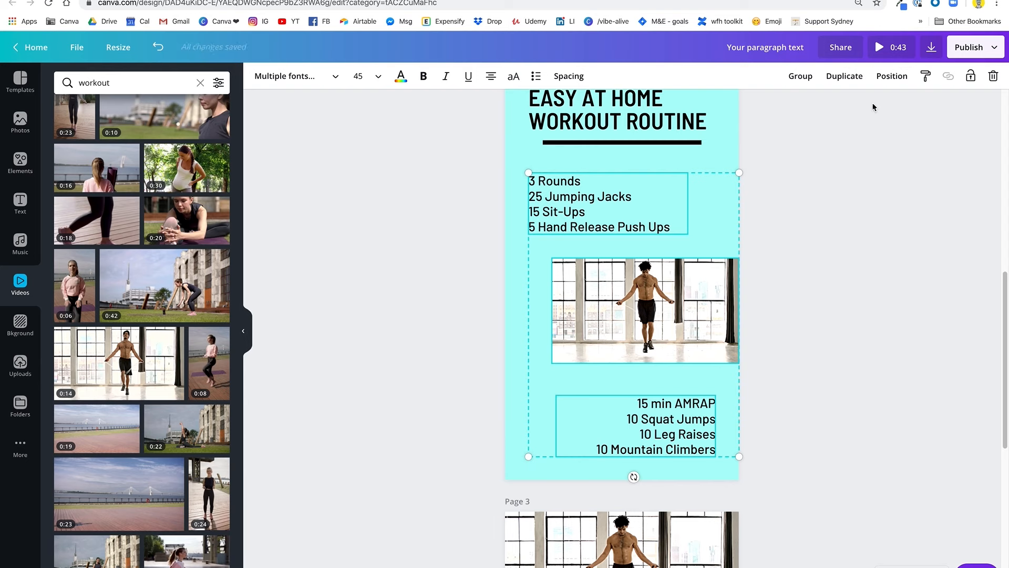
pyautogui.click(890, 80)
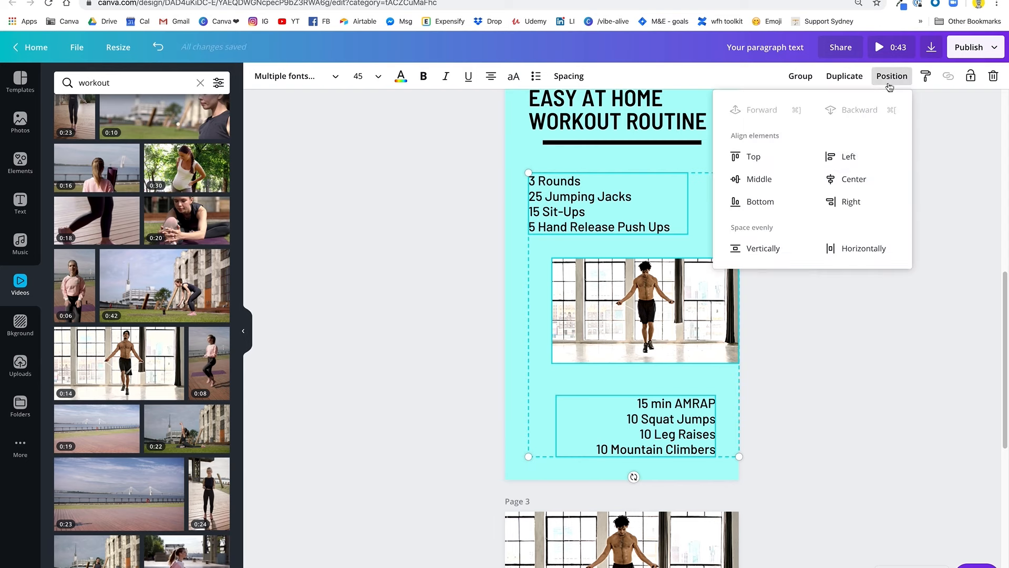
pyautogui.click(752, 249)
pyautogui.click(804, 408)
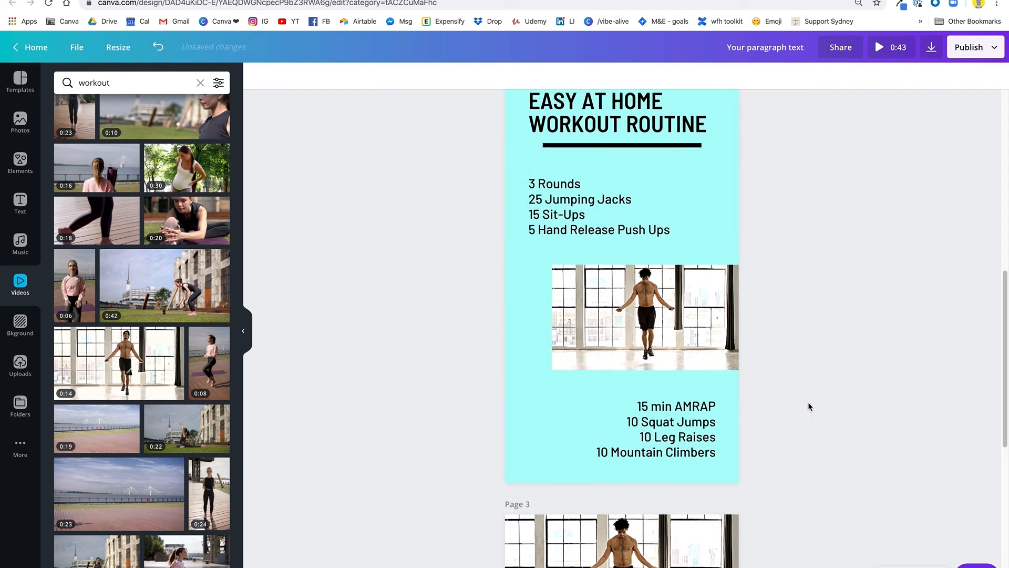
# Delete the jump-rope video above the Virtual Class Schedule headline on page 3
pyautogui.scroll(-3, 807, 408)
pyautogui.scroll(-2, 808, 407)
pyautogui.click(687, 345)
pyautogui.press('Delete')
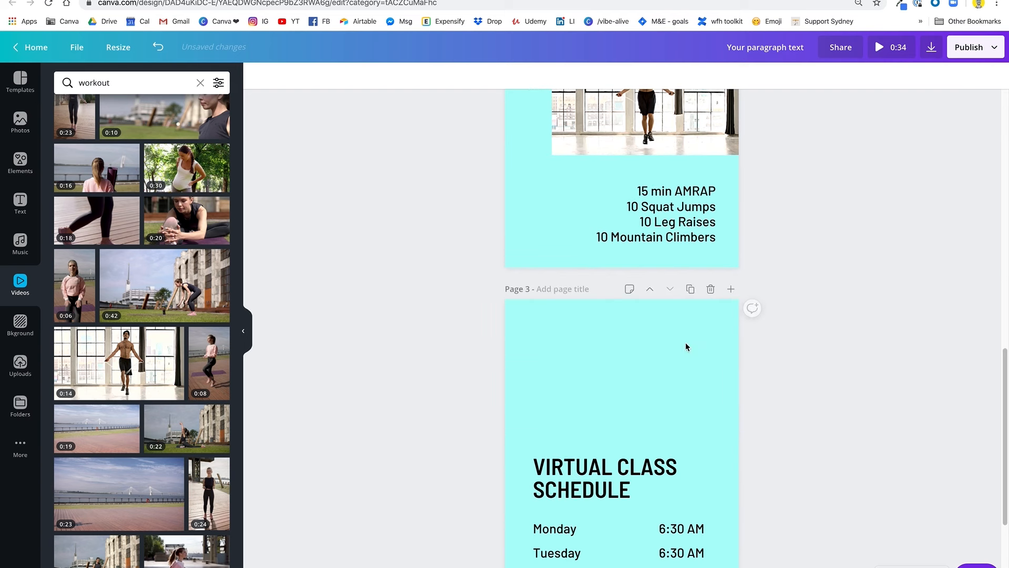
# Find the 0:23 indoor yoga mat video among the workout results and add it to page 3
pyautogui.scroll(-7, 107, 389)
pyautogui.scroll(-8, 105, 387)
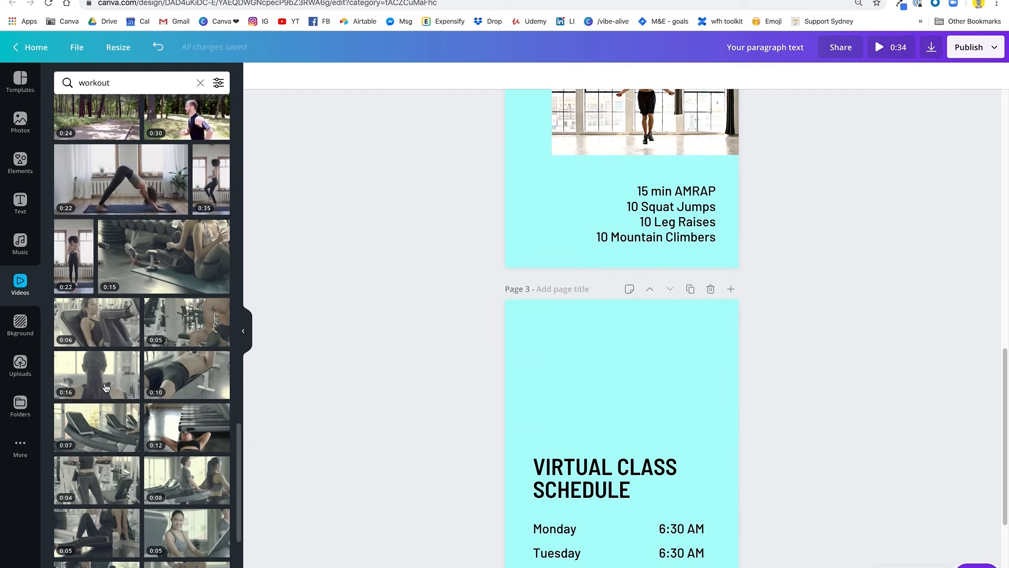
pyautogui.scroll(10, 105, 387)
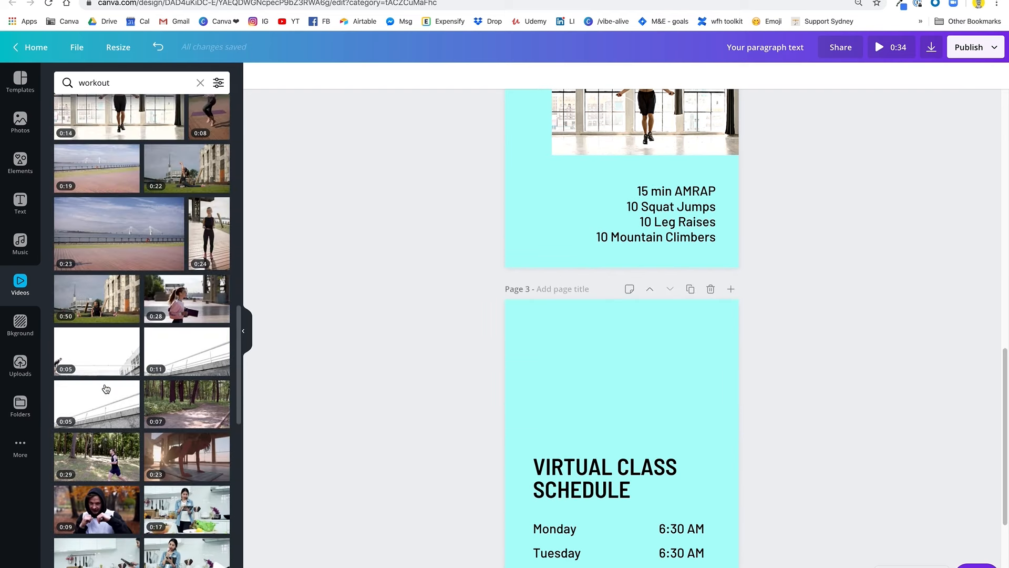
pyautogui.scroll(8, 105, 388)
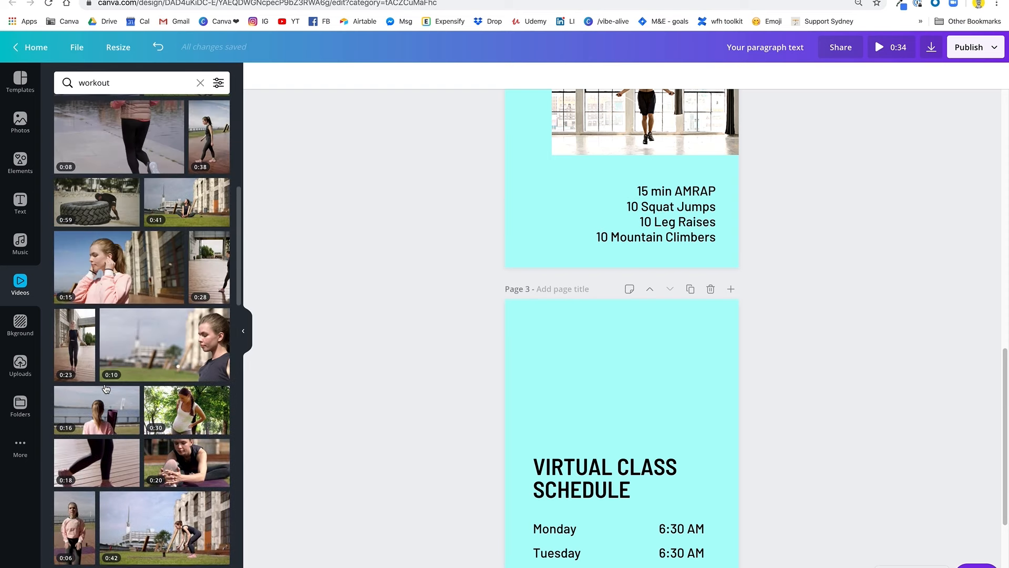
pyautogui.scroll(2, 105, 388)
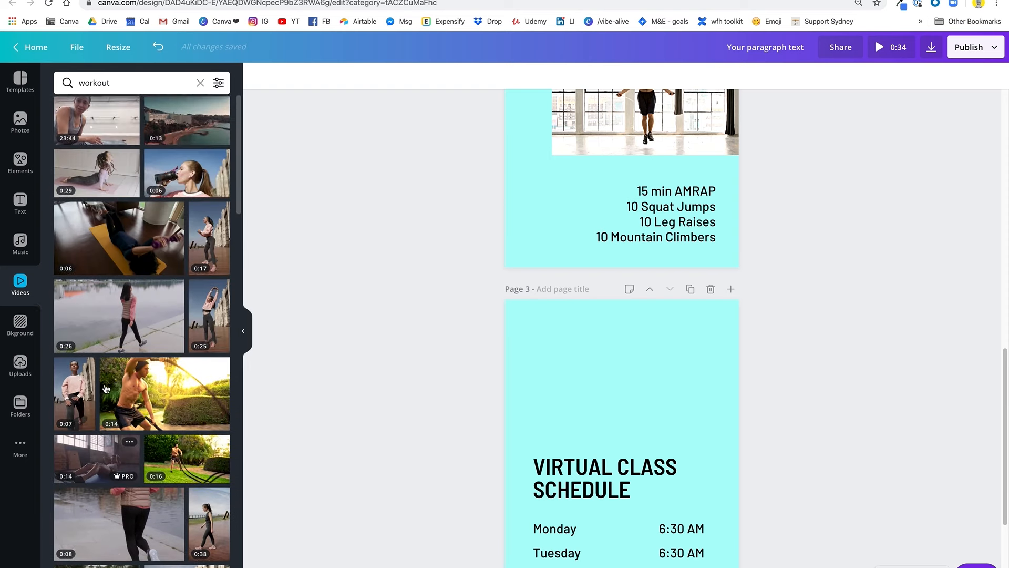
pyautogui.scroll(-1, 106, 389)
pyautogui.scroll(1, 106, 389)
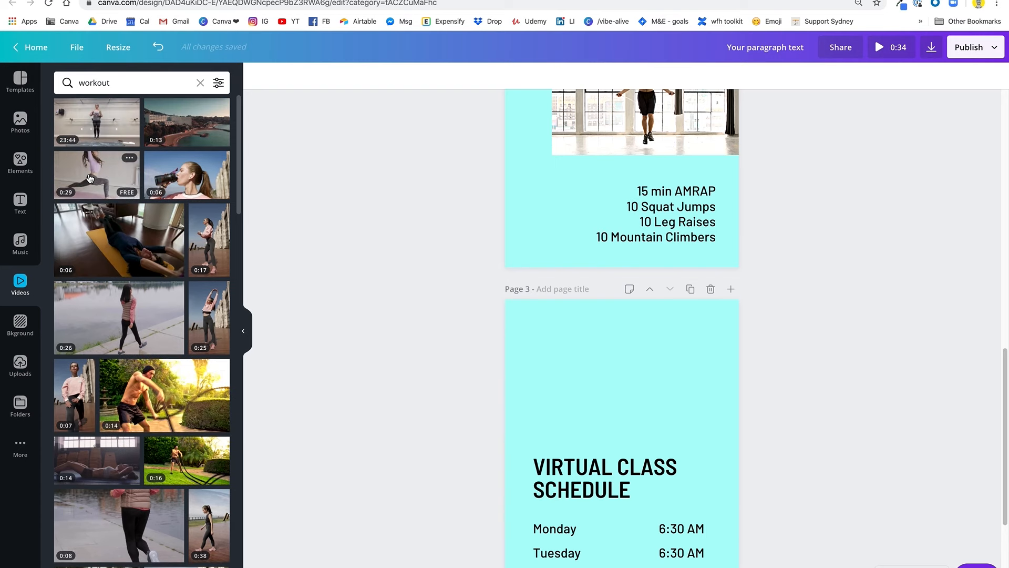
pyautogui.scroll(-10, 127, 333)
pyautogui.scroll(-8, 126, 333)
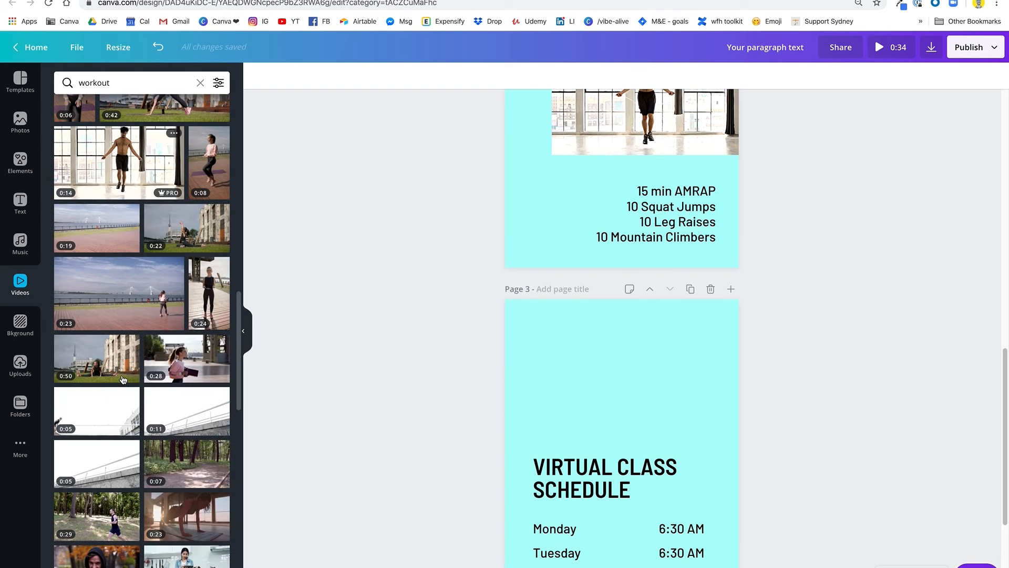
pyautogui.scroll(-1, 123, 379)
pyautogui.click(123, 368)
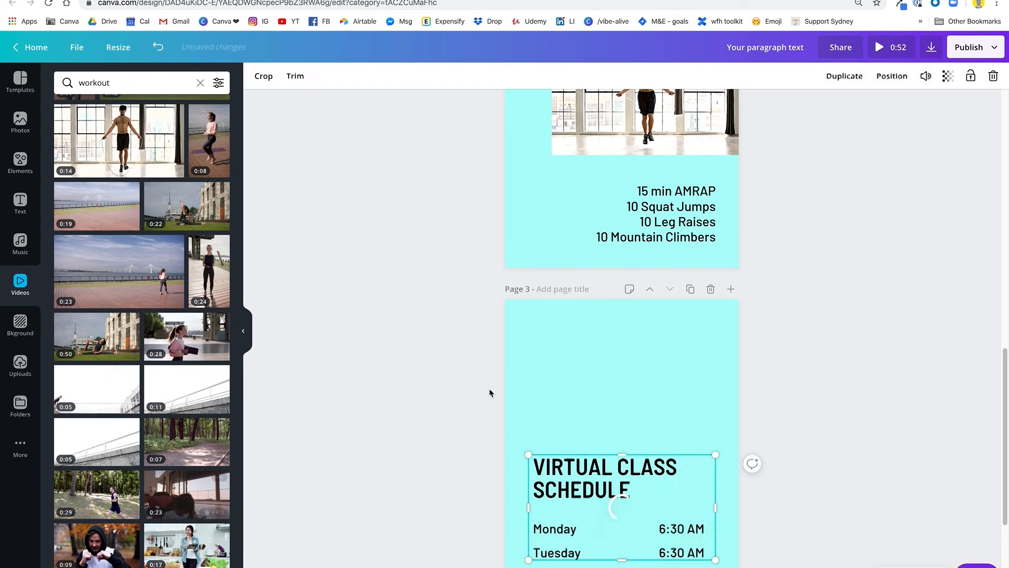
# Fit the yoga mat video to the full width at the top of page 3 and extend it down toward the headline
pyautogui.moveTo(689, 494); pyautogui.dragTo(693, 339)
pyautogui.moveTo(529, 353); pyautogui.dragTo(505, 352)
pyautogui.moveTo(720, 351); pyautogui.dragTo(738, 352)
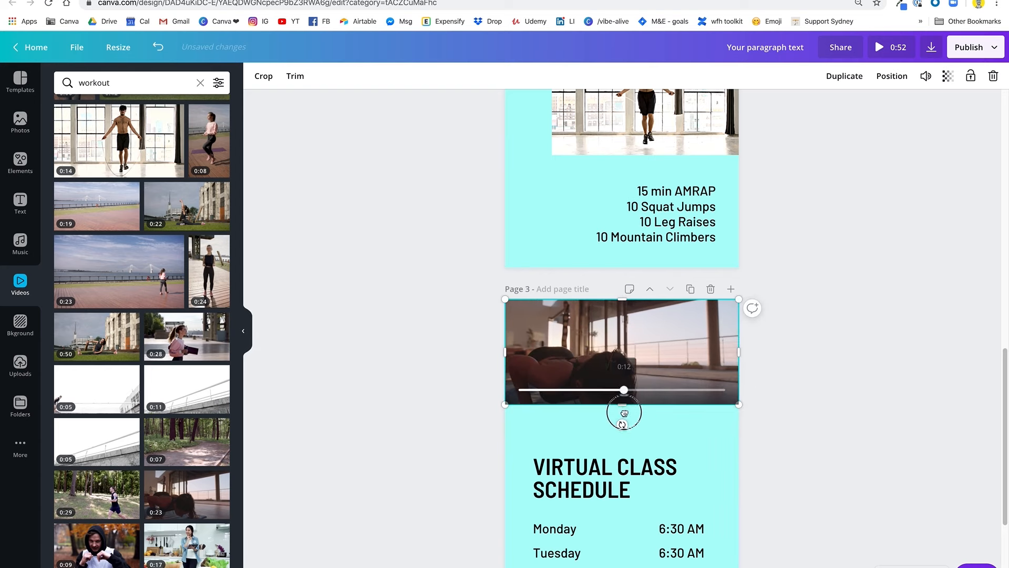
pyautogui.moveTo(624, 408)
pyautogui.mouseDown()
pyautogui.moveTo(624, 439)
pyautogui.moveTo(625, 428)
pyautogui.mouseUp()
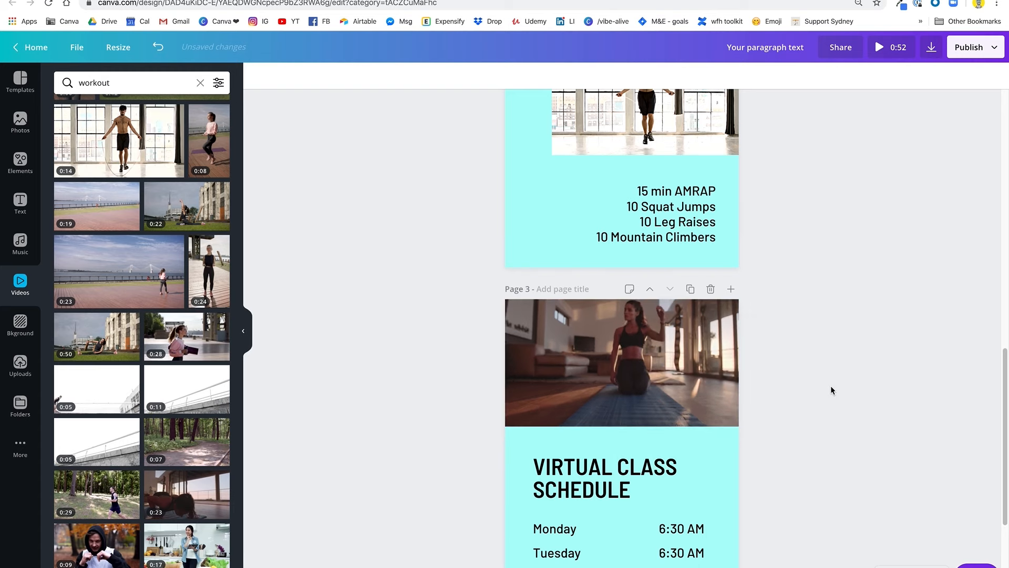
pyautogui.click(833, 392)
pyautogui.scroll(-2, 833, 405)
pyautogui.scroll(-2, 835, 414)
pyautogui.scroll(10, 655, 389)
pyautogui.scroll(-10, 656, 389)
pyautogui.click(684, 381)
pyautogui.doubleClick(686, 382)
pyautogui.click(886, 349)
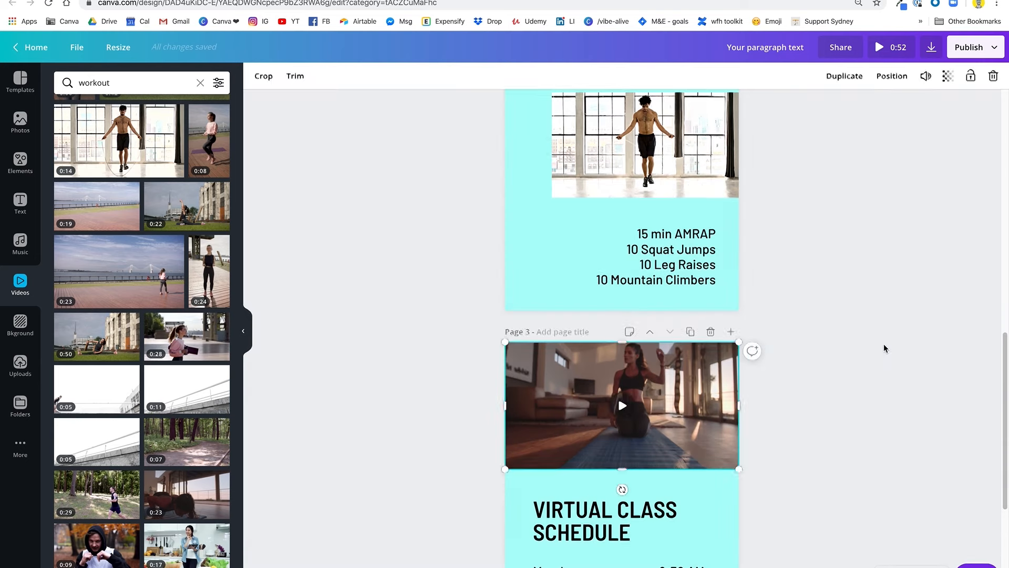
pyautogui.doubleClick(674, 396)
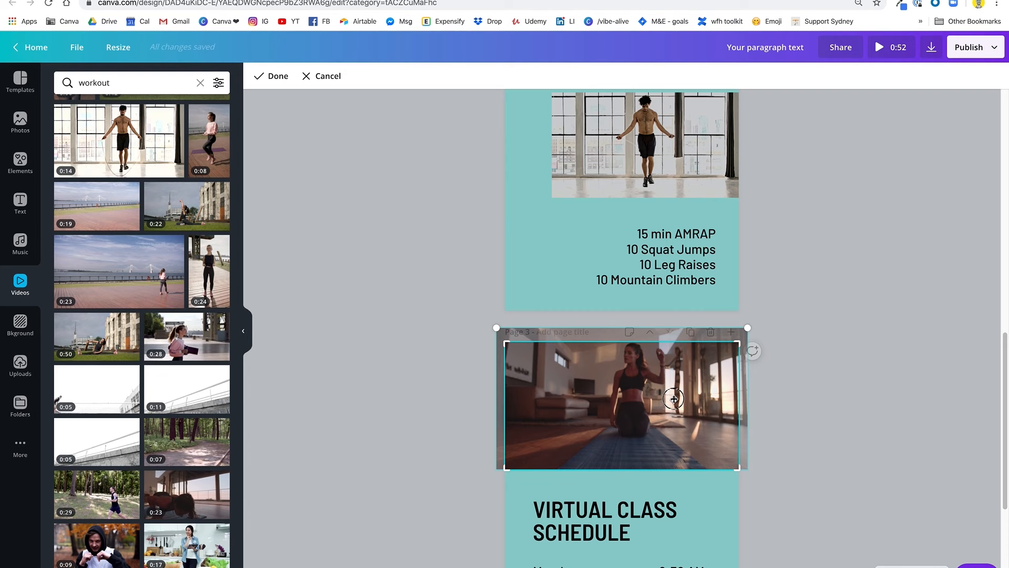
pyautogui.click(317, 126)
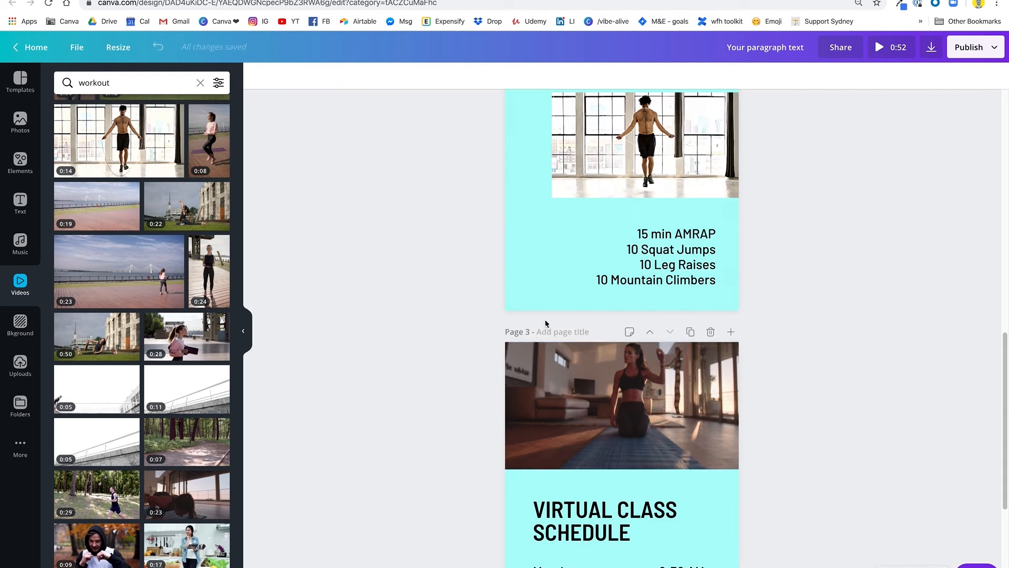
# Trim the end of the yoga mat video on page 3 so the clip runs 15.0 seconds
pyautogui.click(295, 76)
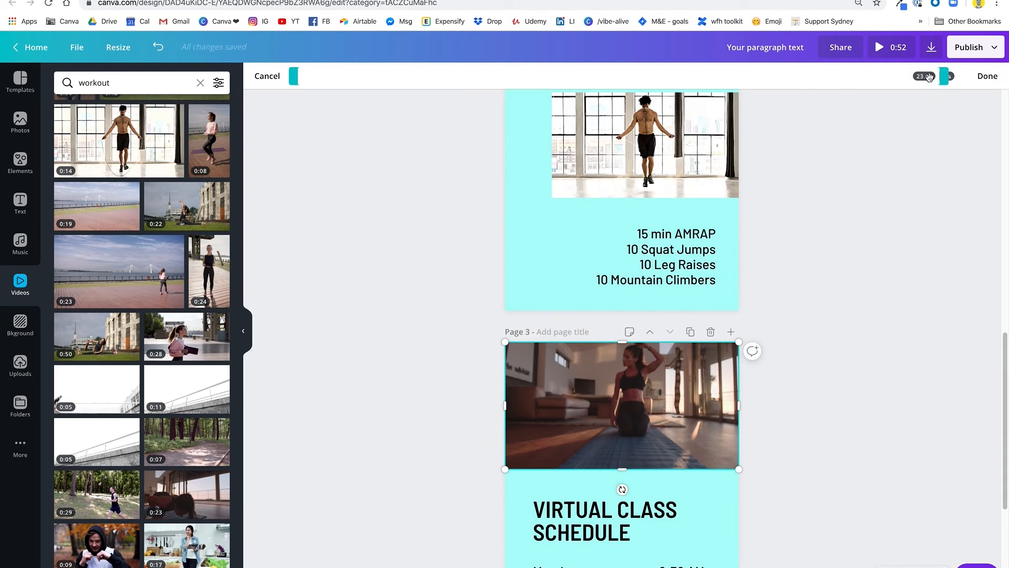
pyautogui.moveTo(916, 87); pyautogui.dragTo(720, 114)
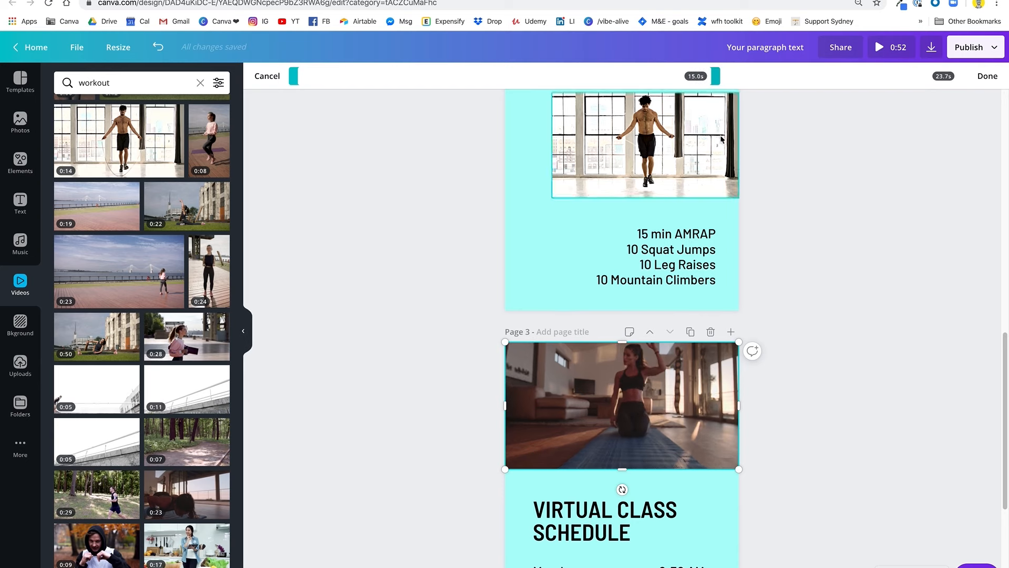
pyautogui.click(815, 292)
pyautogui.scroll(-4, 816, 295)
pyautogui.scroll(15, 817, 299)
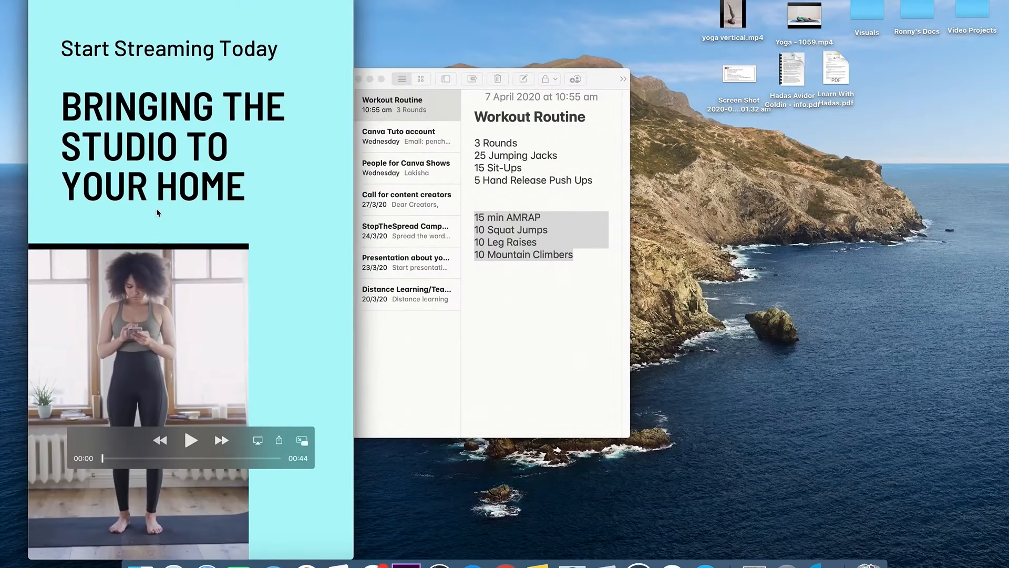
# Switch to the exported story video in the media player, play it full screen, and move the playback controls off the yoga footage
pyautogui.moveTo(155, 0); pyautogui.dragTo(476, 0)
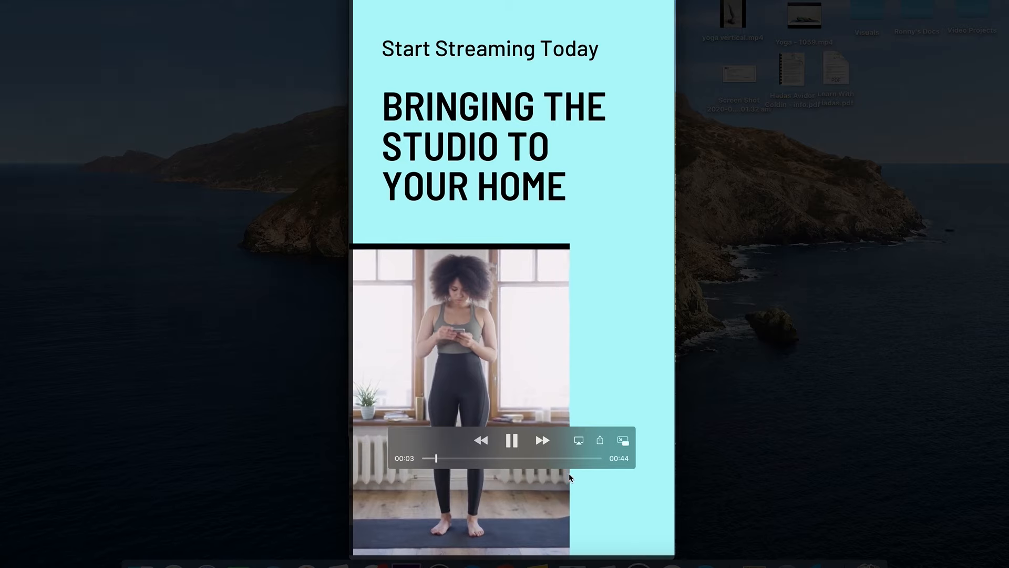
pyautogui.moveTo(559, 440); pyautogui.dragTo(593, 376)
pyautogui.moveTo(375, 151); pyautogui.dragTo(375, 524)
pyautogui.moveTo(510, 419); pyautogui.dragTo(509, 13)
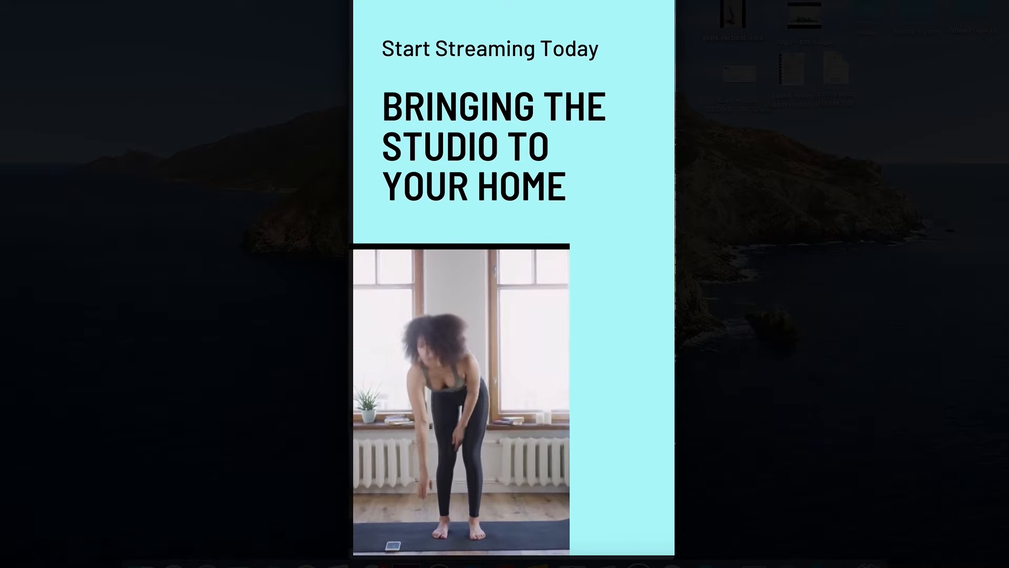
pyautogui.moveTo(441, 13)
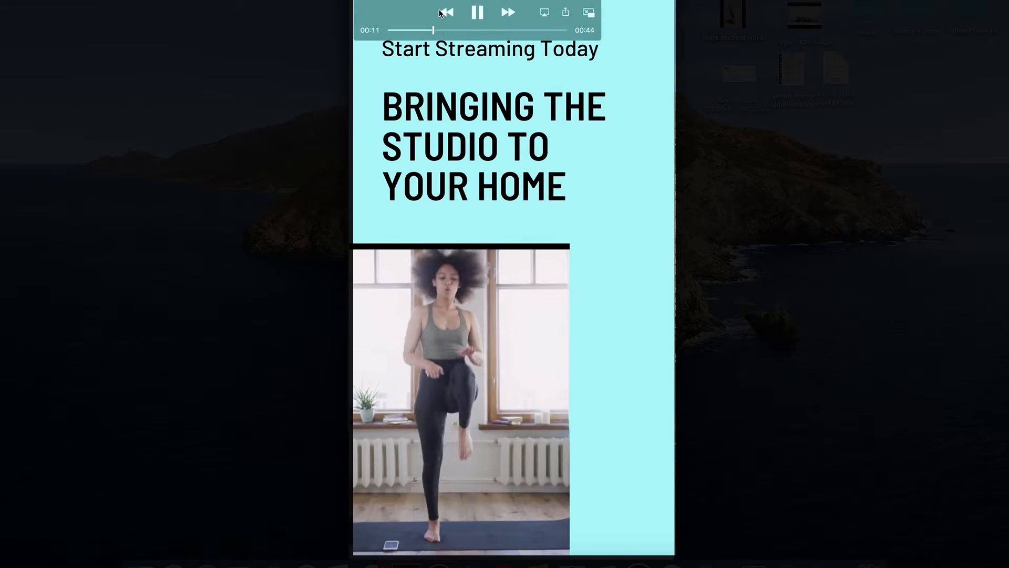